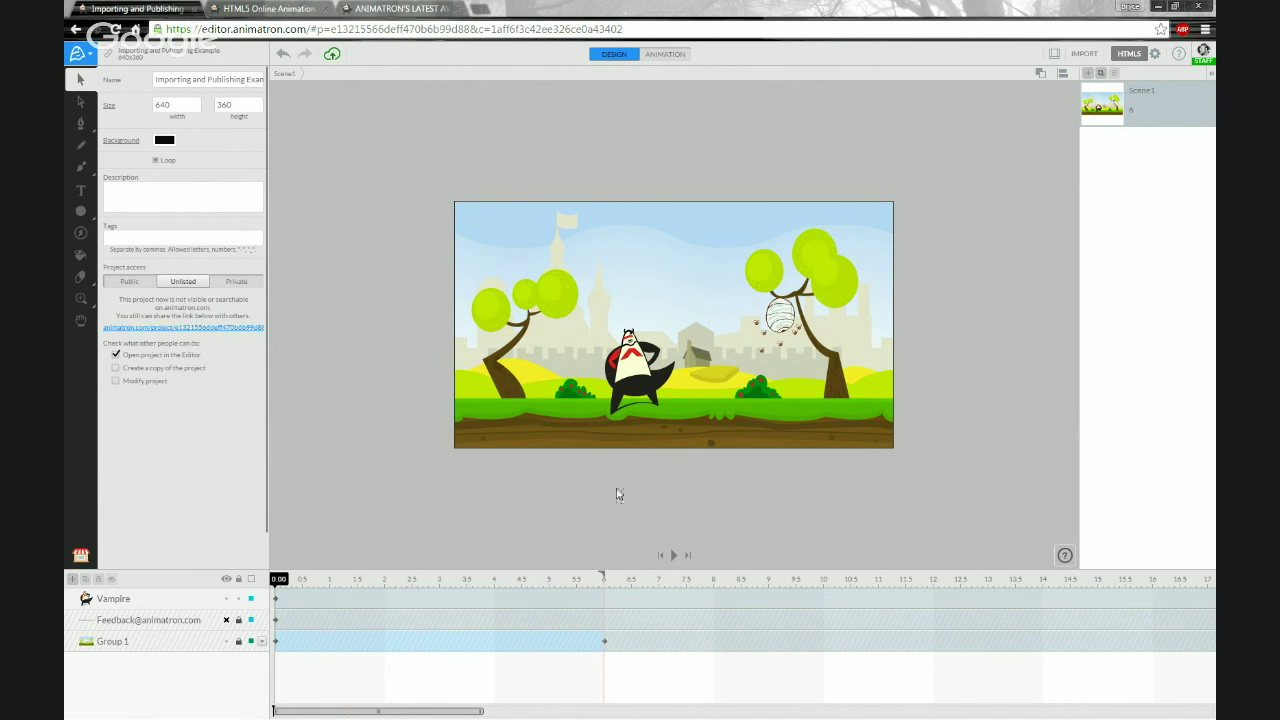
# Enlarge the timeline and canvas views and play back the scene's animation.
pyautogui.moveTo(480, 711); pyautogui.dragTo(338, 712)
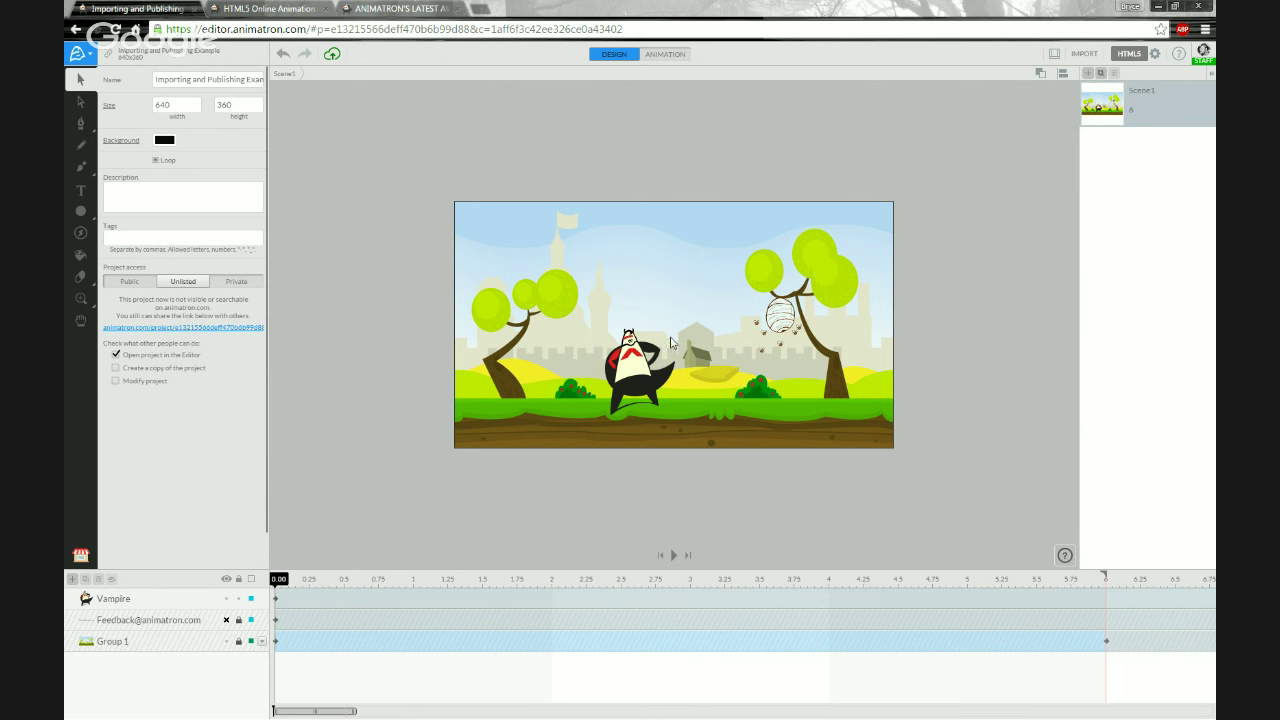
pyautogui.scroll(1, 683, 345)
pyautogui.scroll(1, 683, 345)
pyautogui.scroll(3, 680, 346)
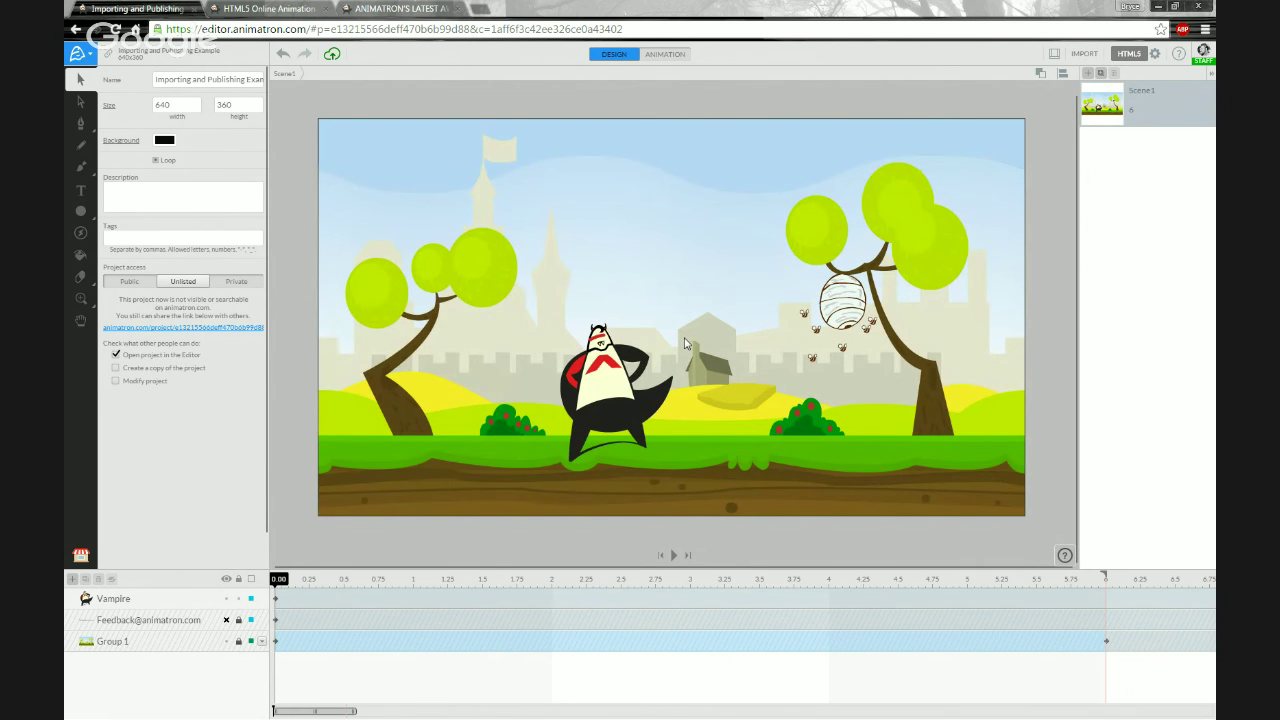
pyautogui.press('space')
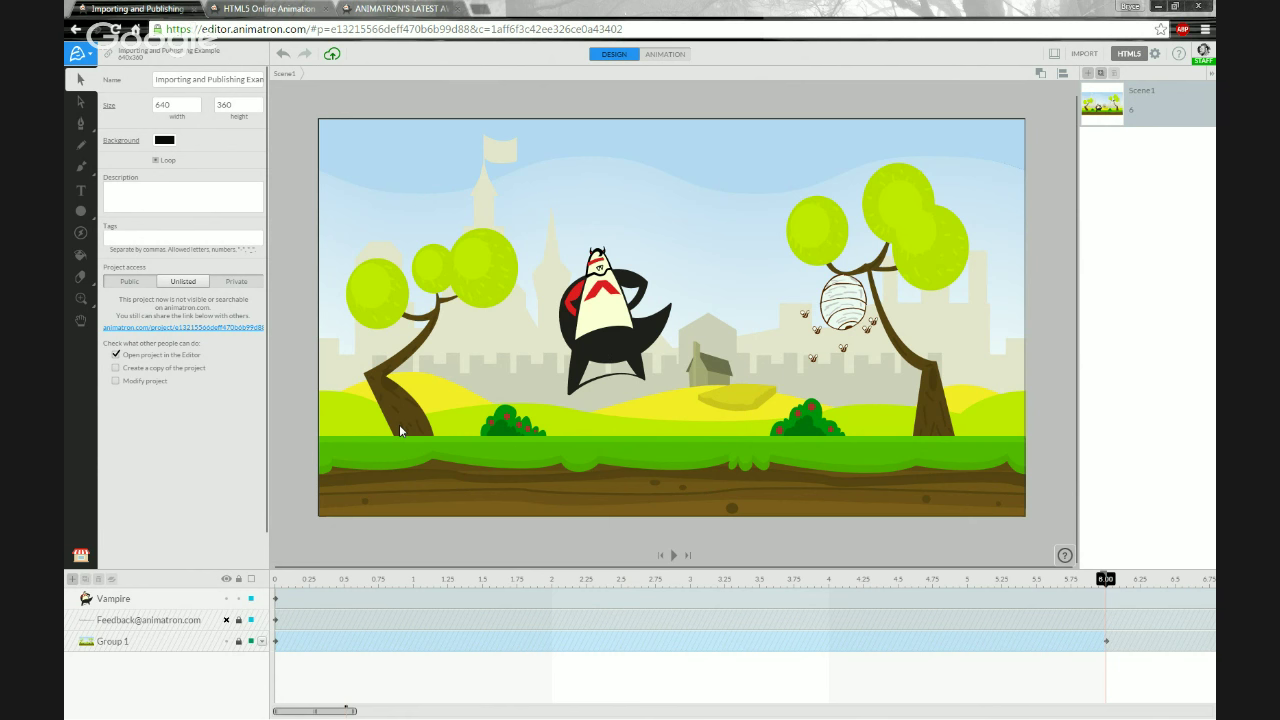
pyautogui.press('space')
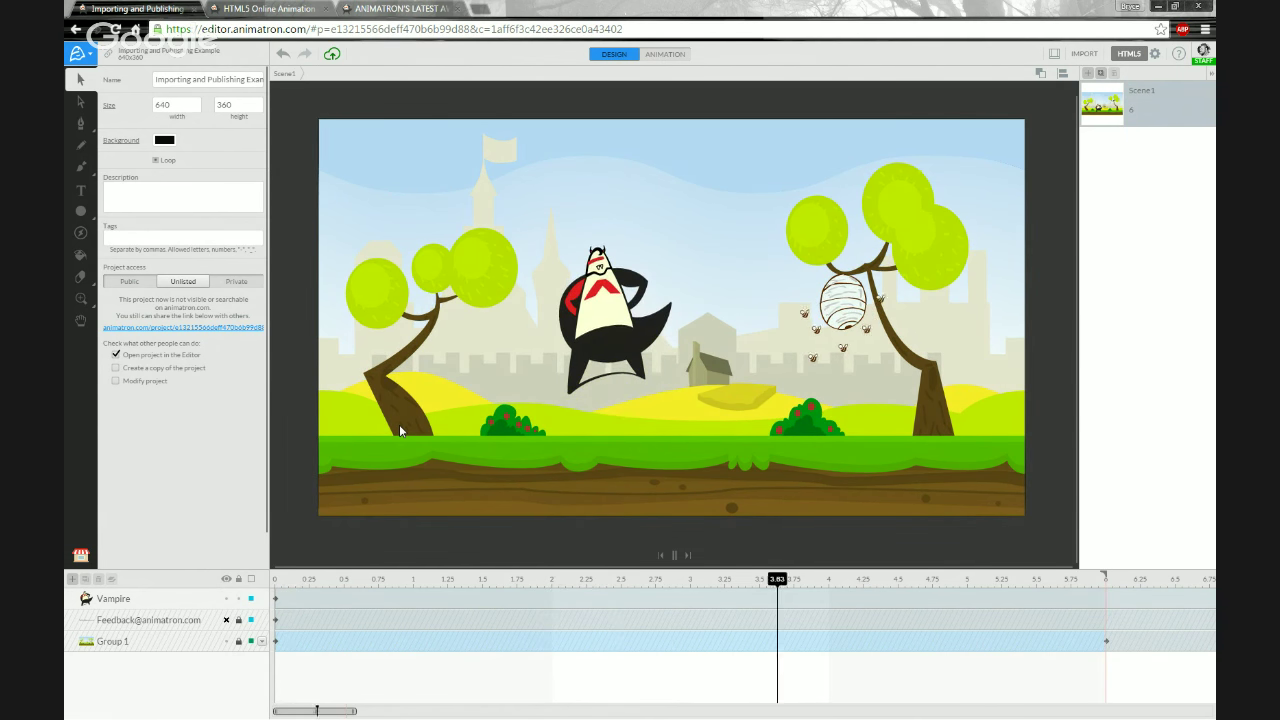
pyautogui.press('space')
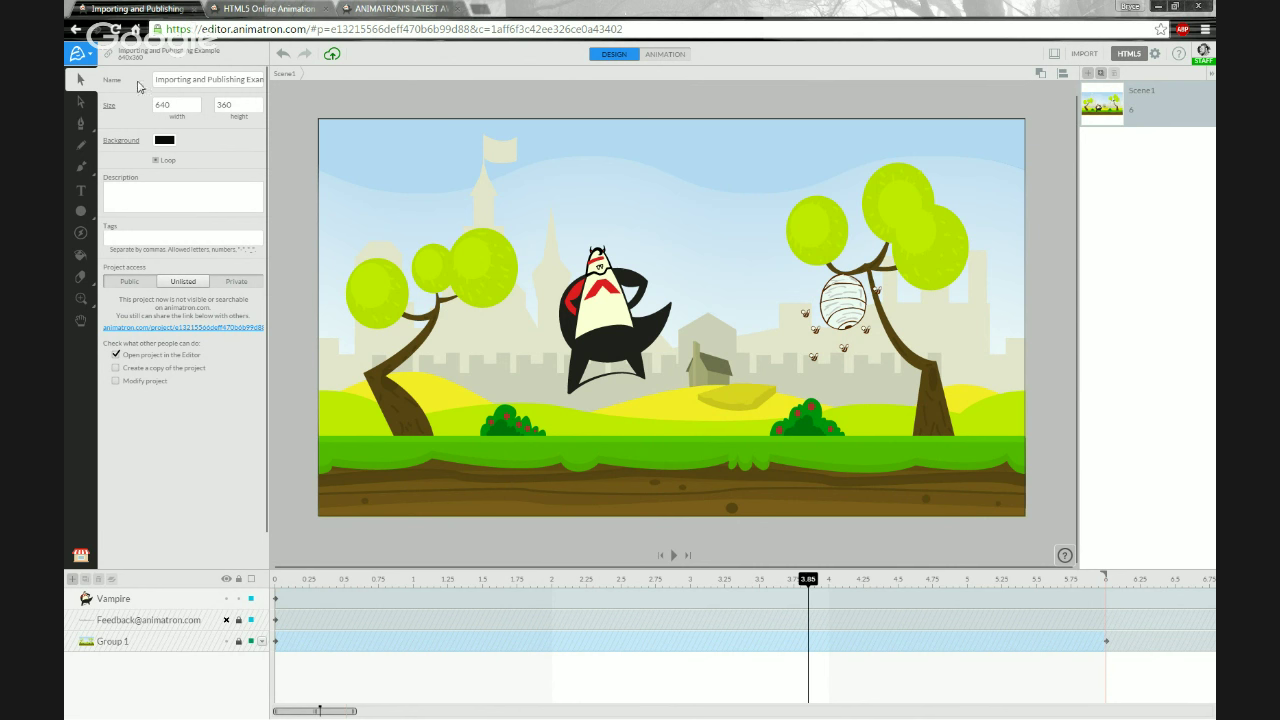
# Download the project as an .ANM file.
pyautogui.click(93, 57)
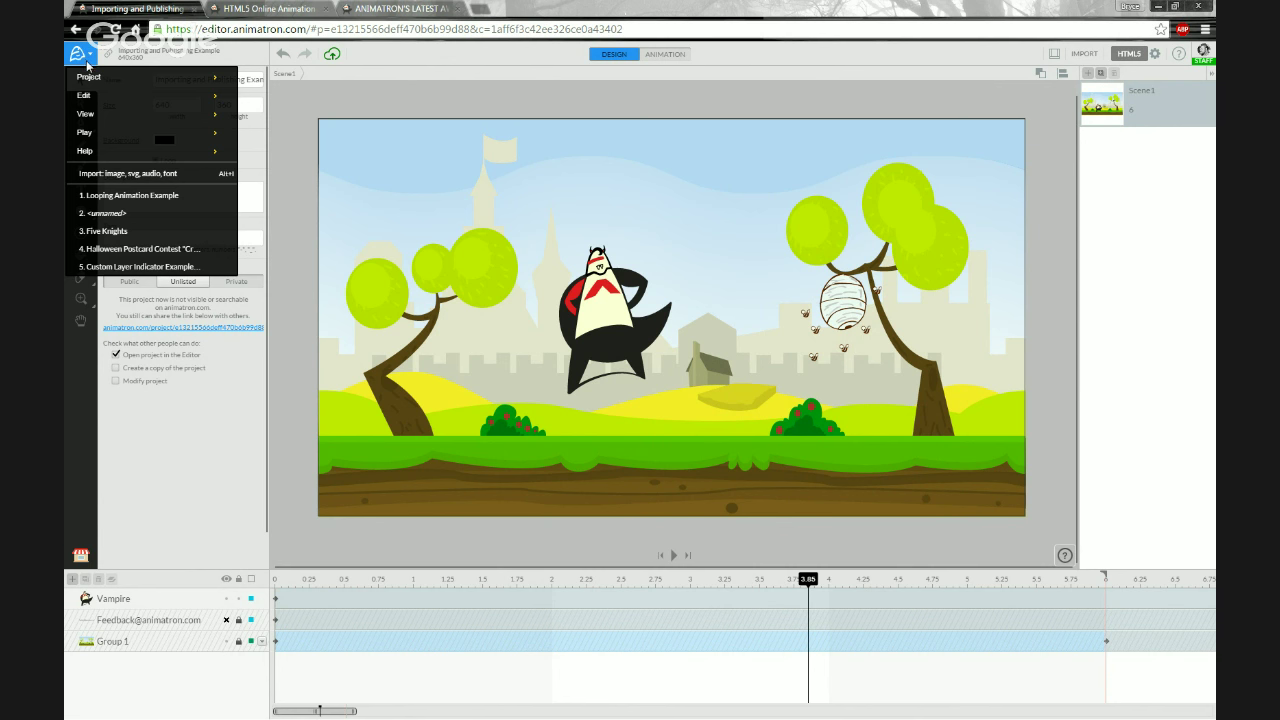
pyautogui.moveTo(90, 77)
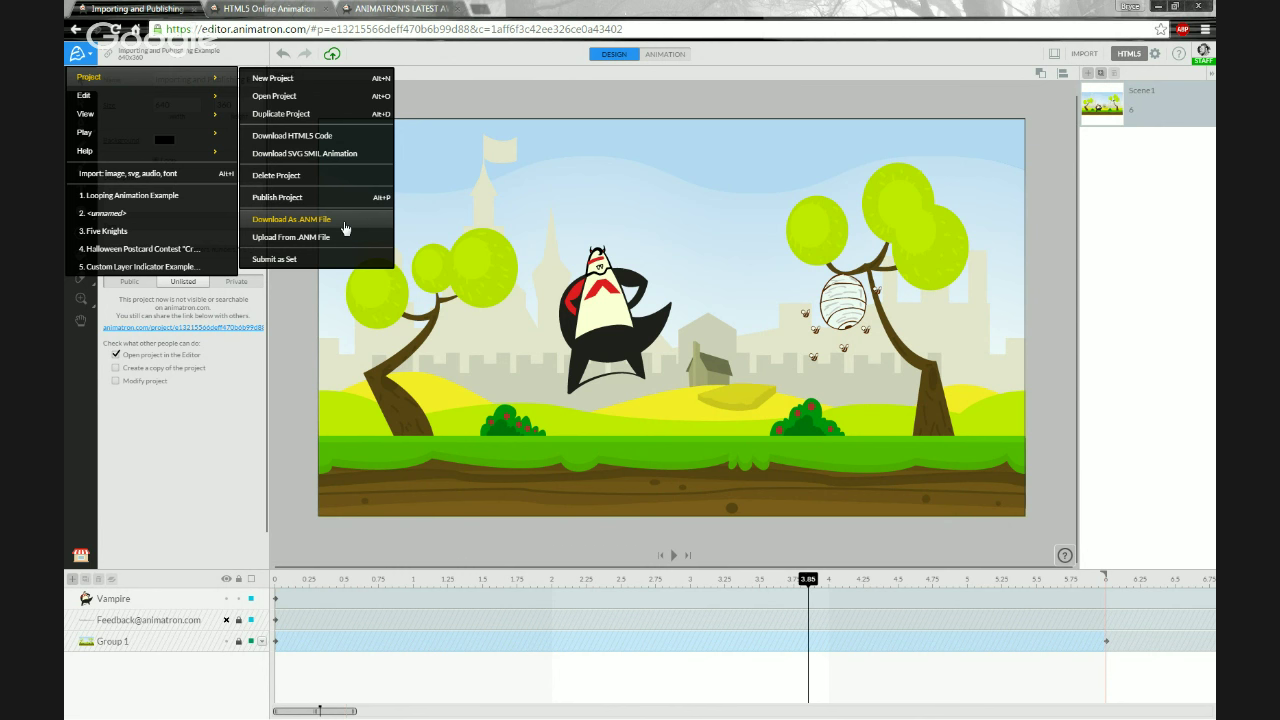
pyautogui.click(343, 227)
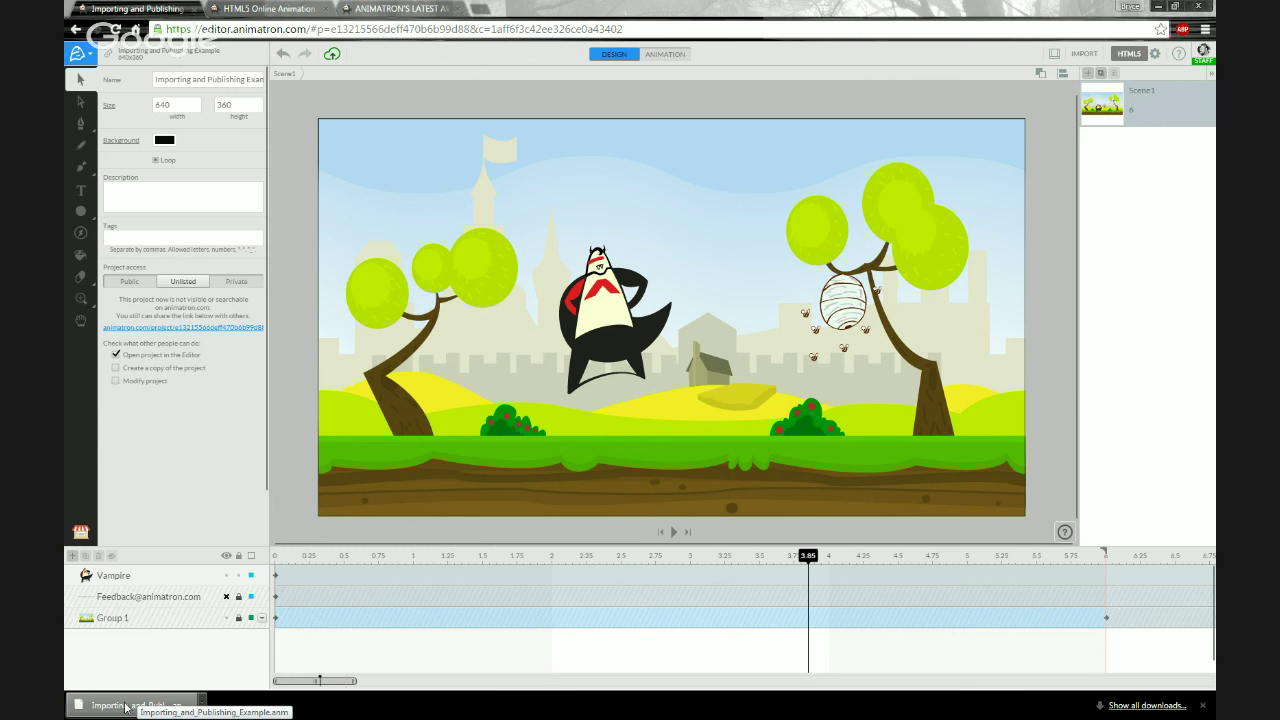
# Place the downloaded Importing_and_Publishing_Example.anm file on the desktop and restore the browser to full size.
pyautogui.click(1176, 8)
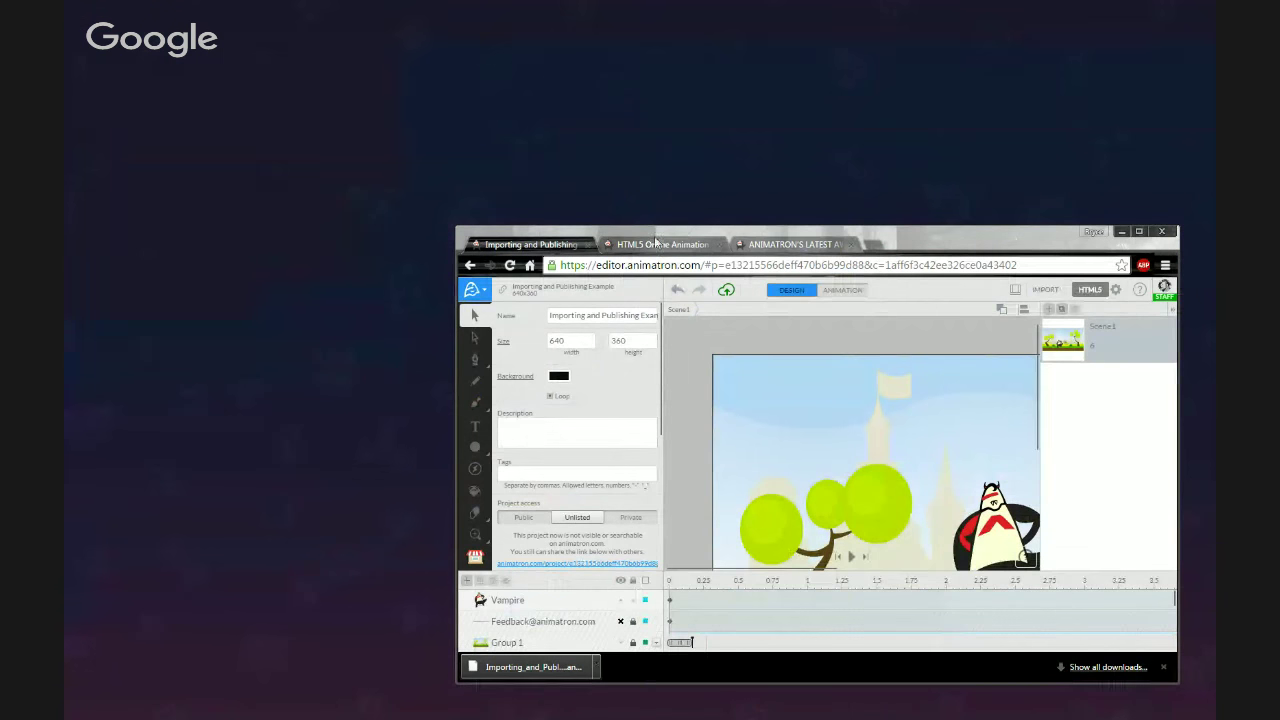
pyautogui.moveTo(650, 235); pyautogui.dragTo(630, 79)
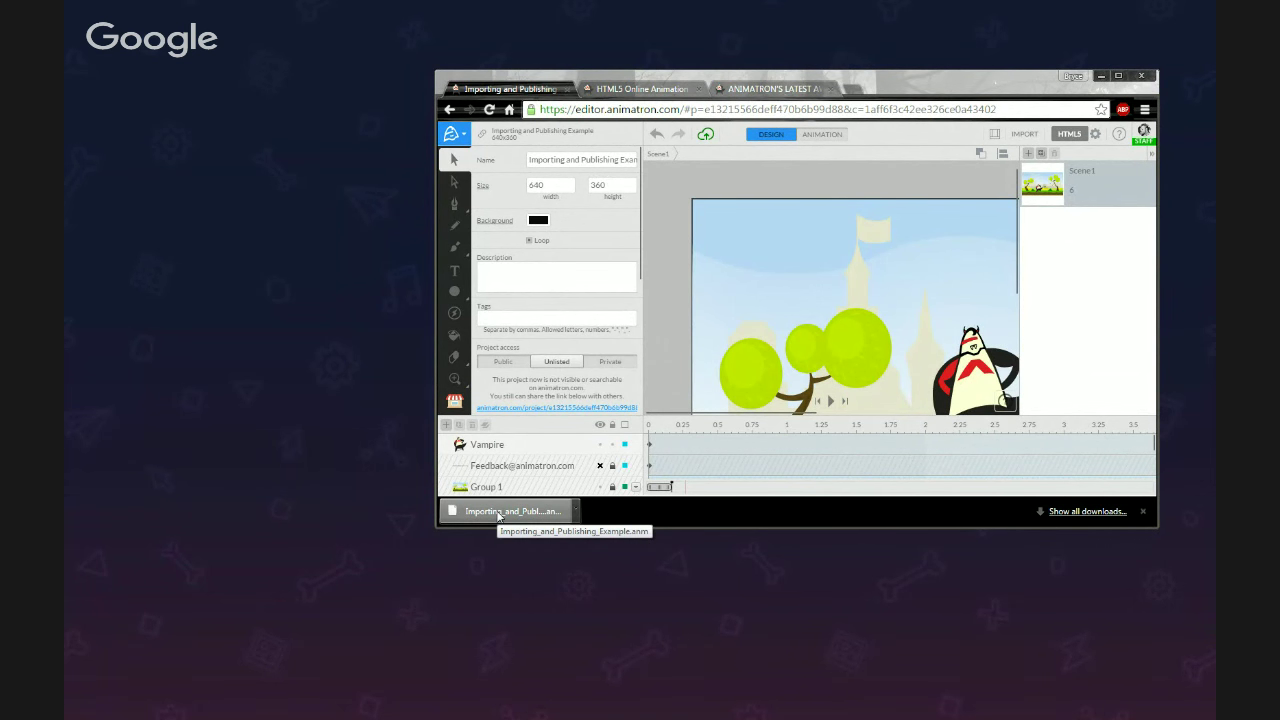
pyautogui.click(577, 511)
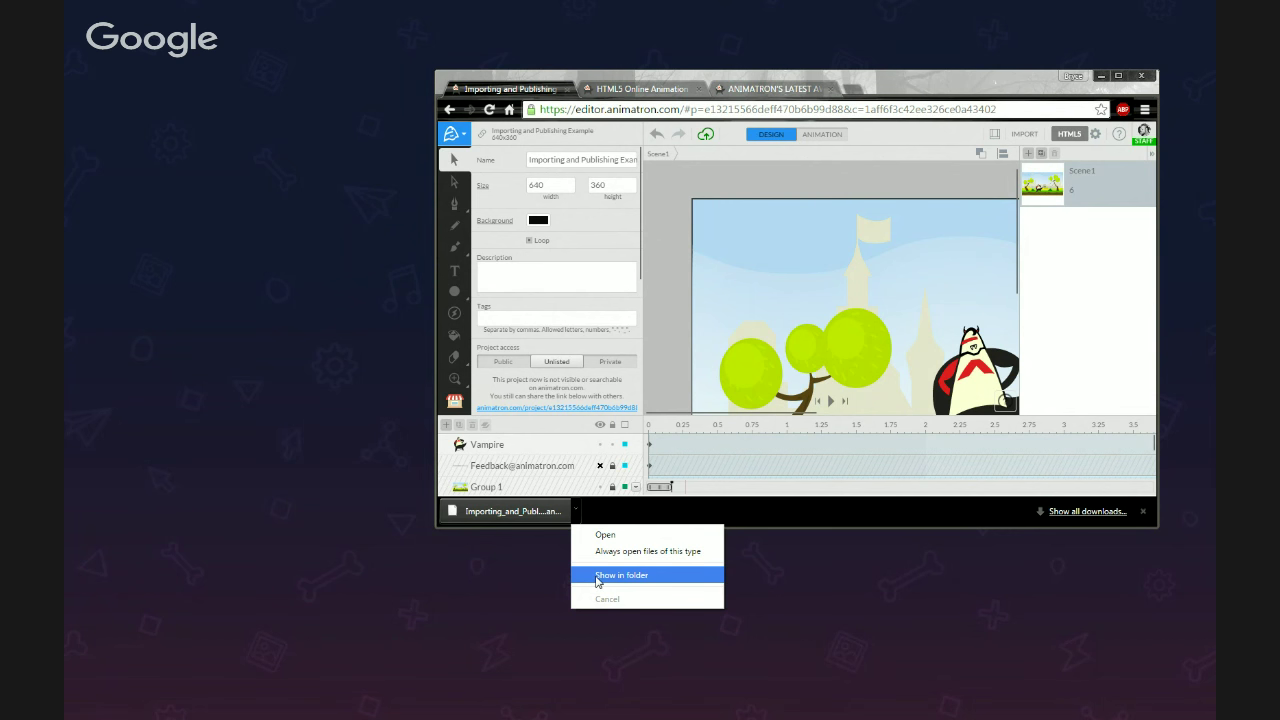
pyautogui.click(500, 516)
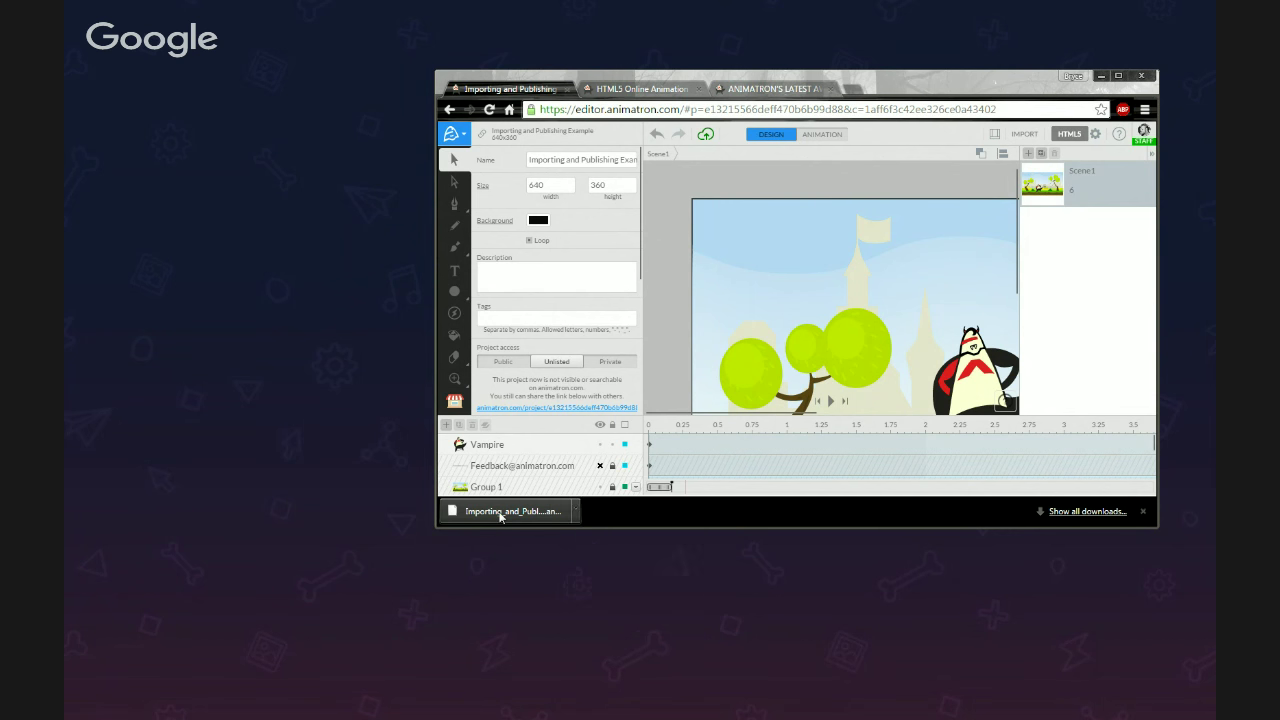
pyautogui.moveTo(498, 516); pyautogui.dragTo(393, 491)
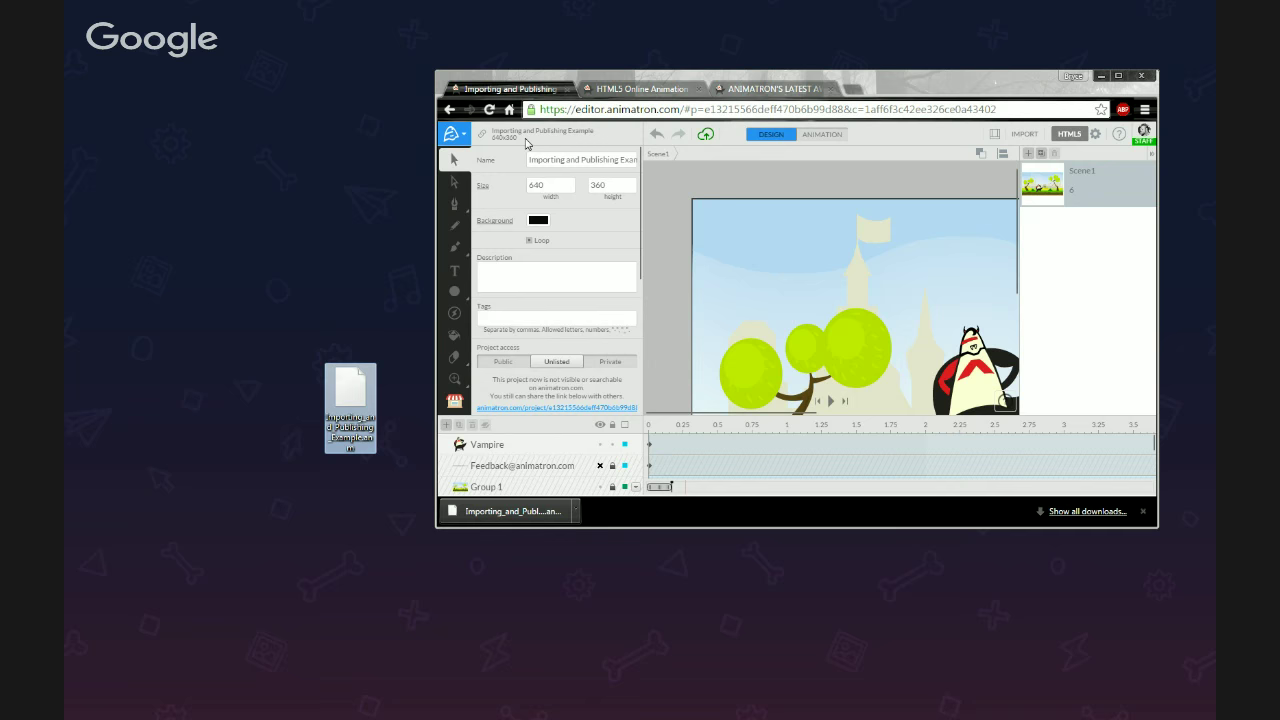
pyautogui.click(1119, 77)
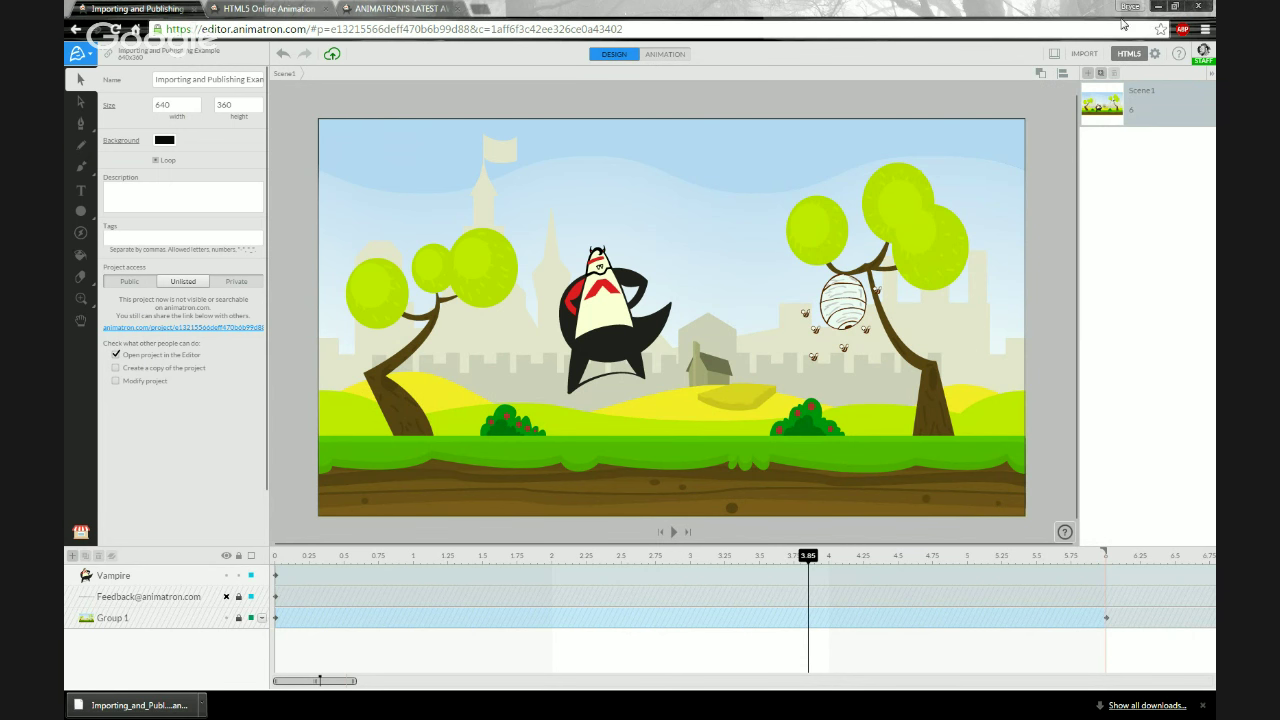
# Reposition the downloaded file on the desktop and rename it Importing_and_Publishing_Example_01.anm.
pyautogui.click(1175, 8)
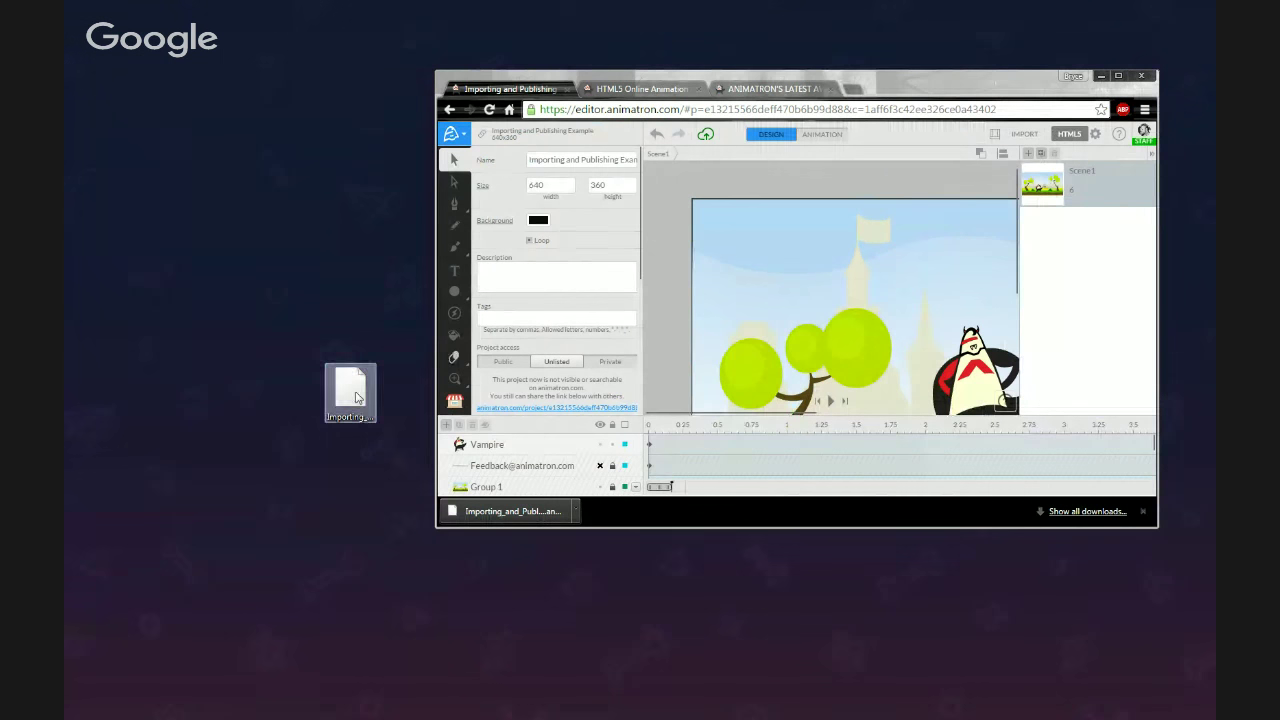
pyautogui.click(350, 395)
pyautogui.moveTo(351, 402); pyautogui.dragTo(240, 363)
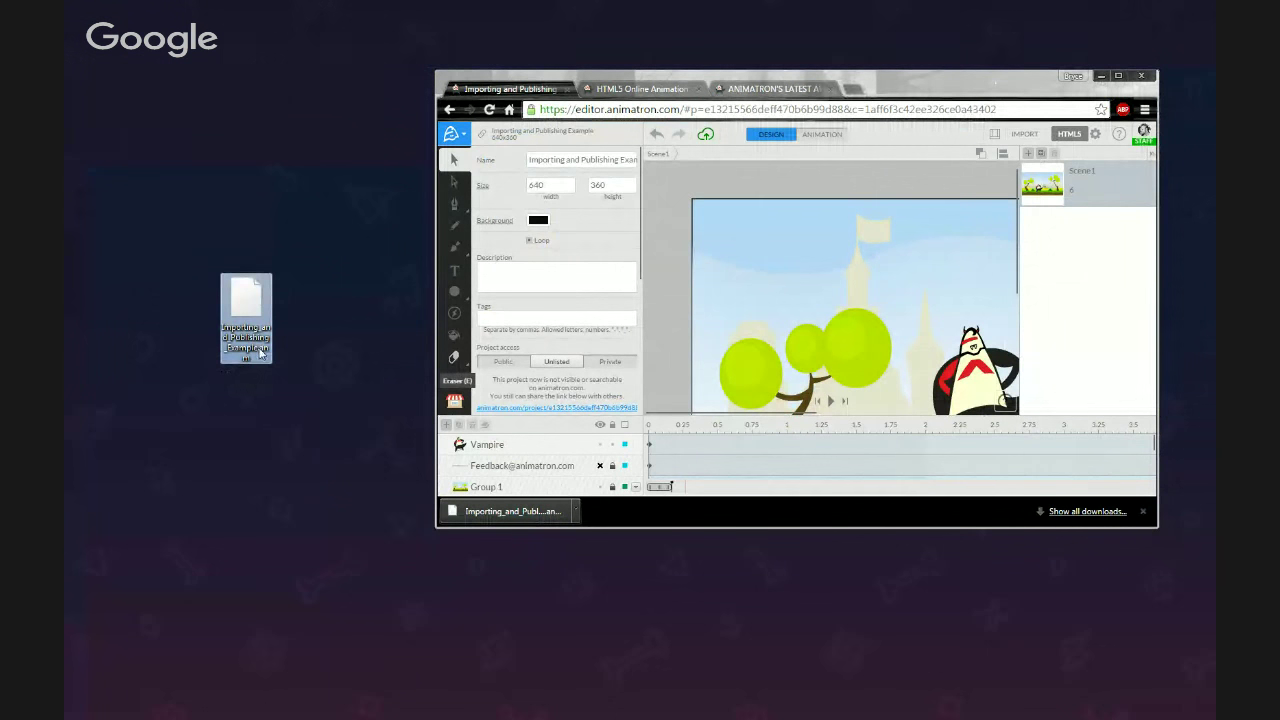
pyautogui.click(256, 352)
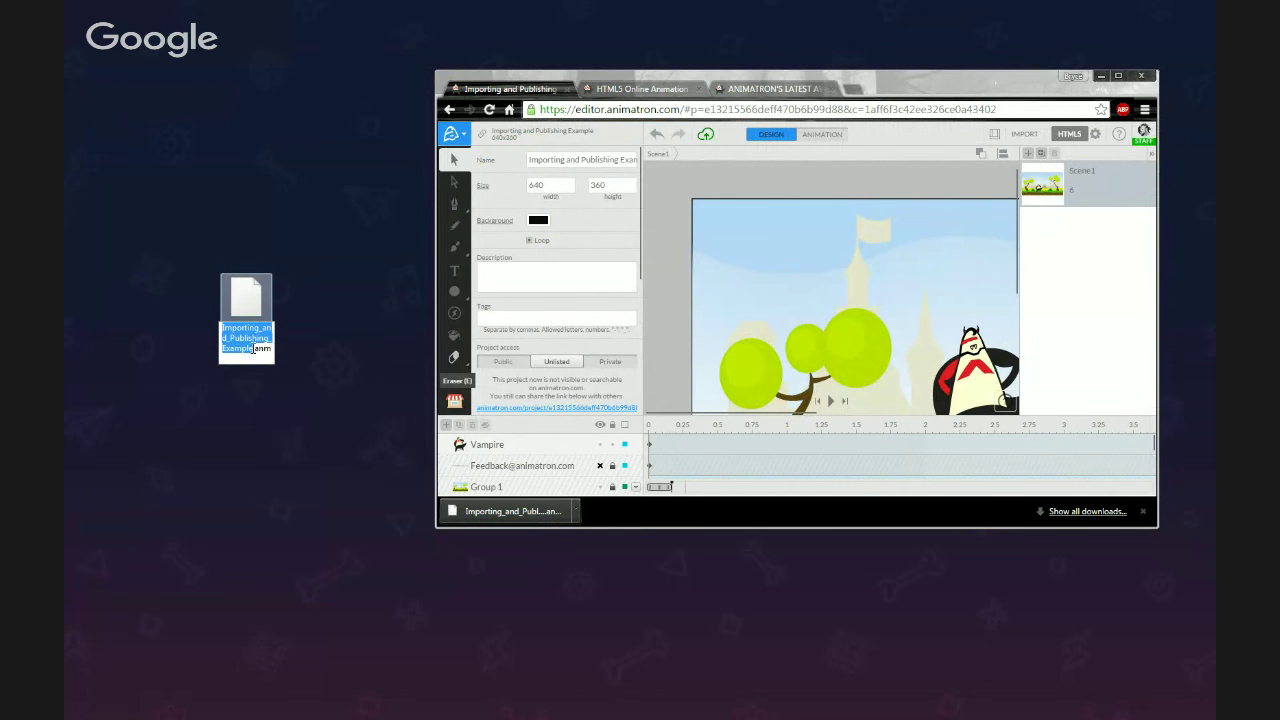
pyautogui.click(256, 368)
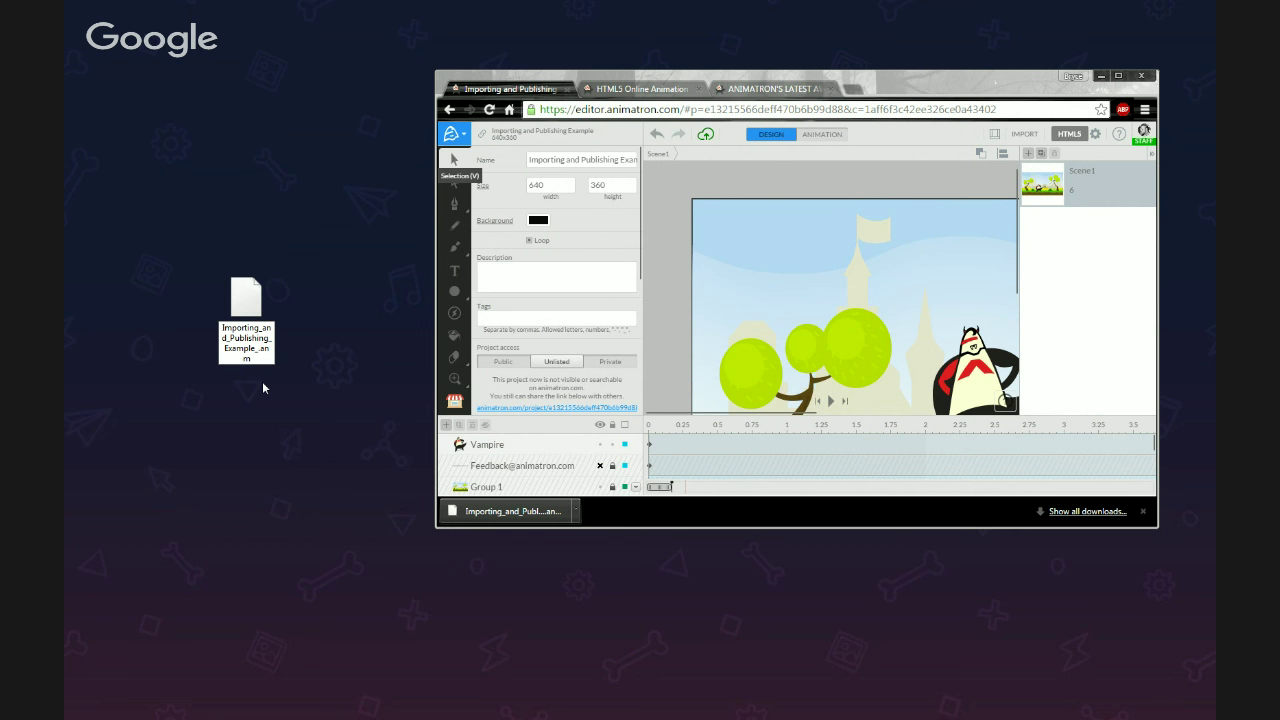
pyautogui.write('01')
pyautogui.press('Return')
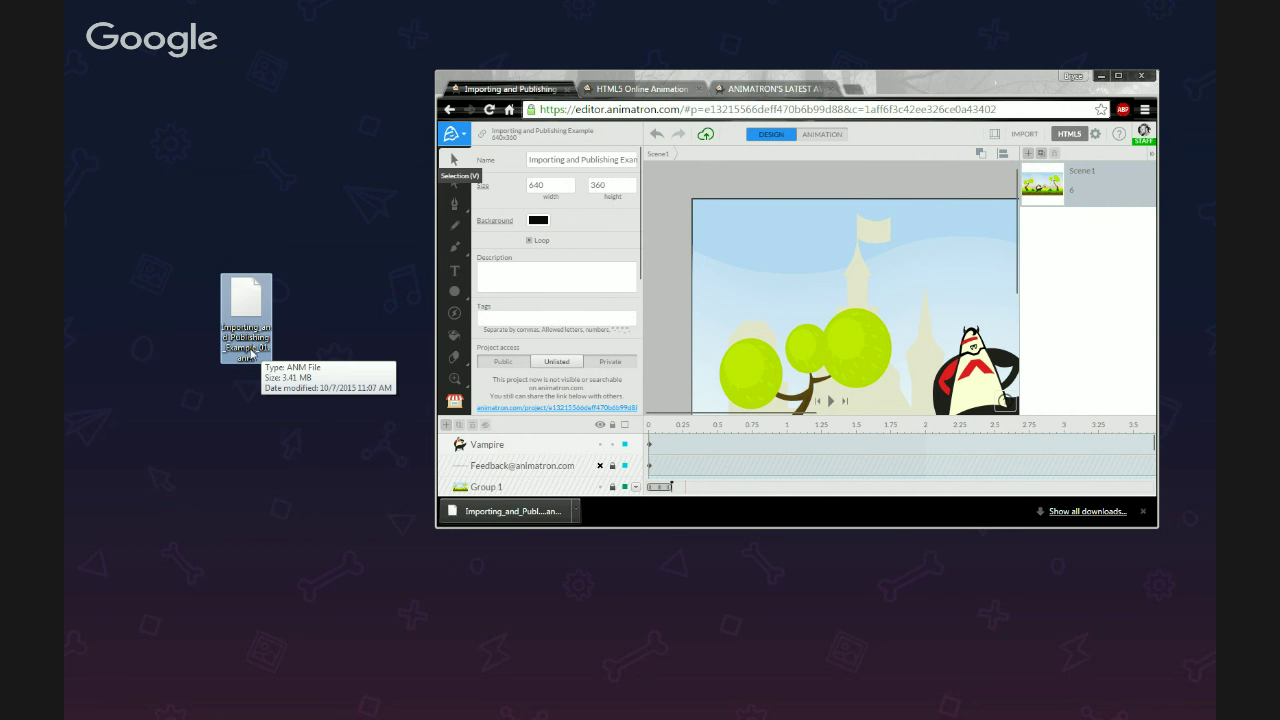
# Dismiss the browser's downloads bar and maximize the editor window.
pyautogui.click(1142, 511)
pyautogui.click(252, 306)
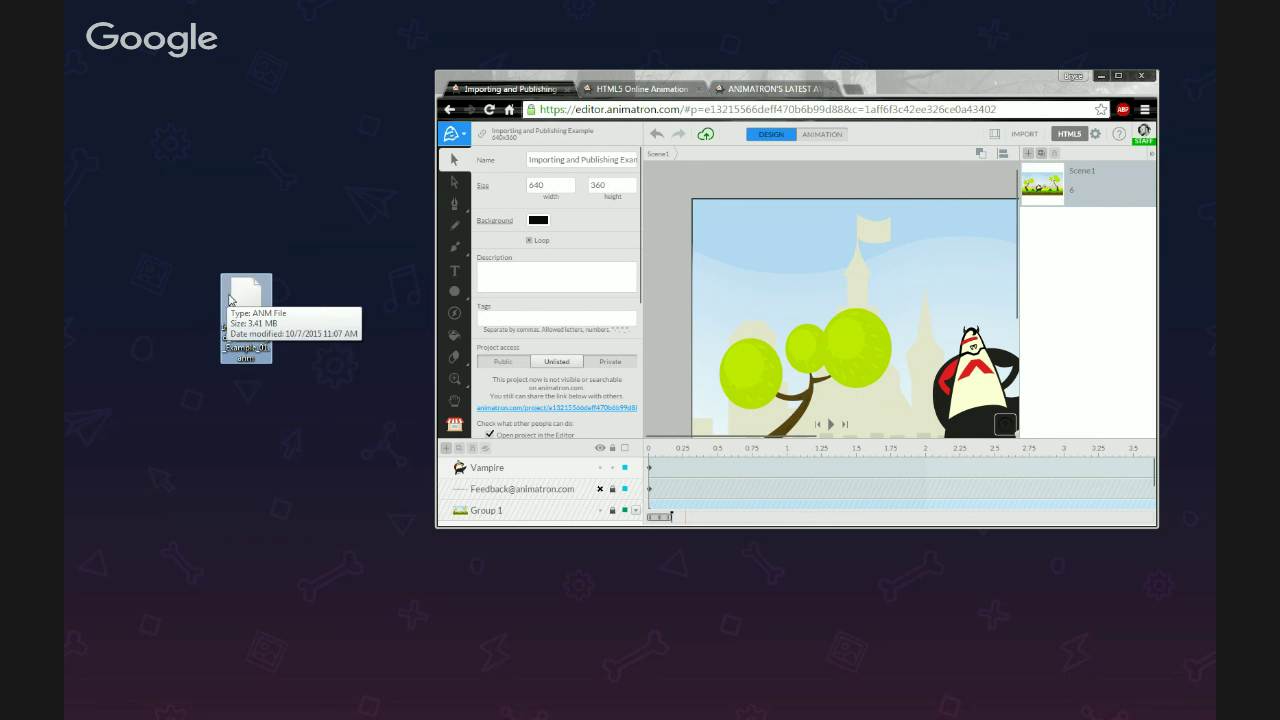
pyautogui.click(1118, 77)
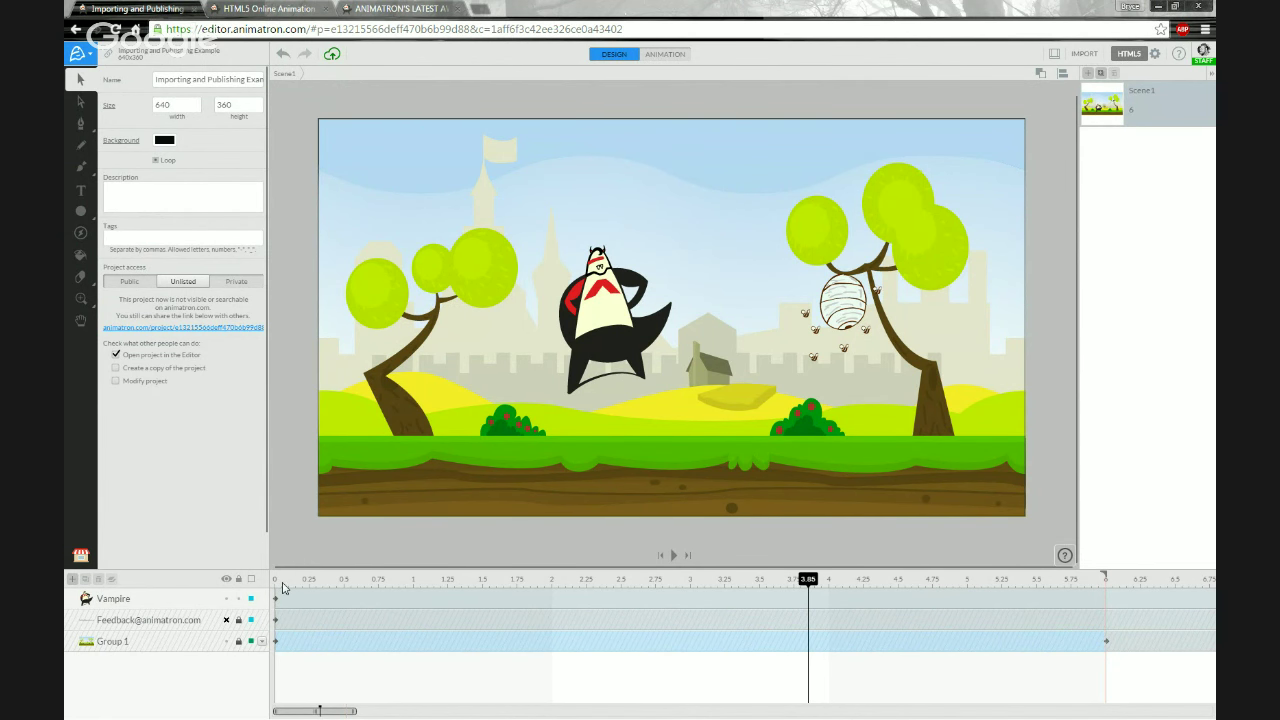
# Select the Vampire layer and move the character in front of the left tree at 0 seconds, about x 99, y 243.
pyautogui.click(160, 601)
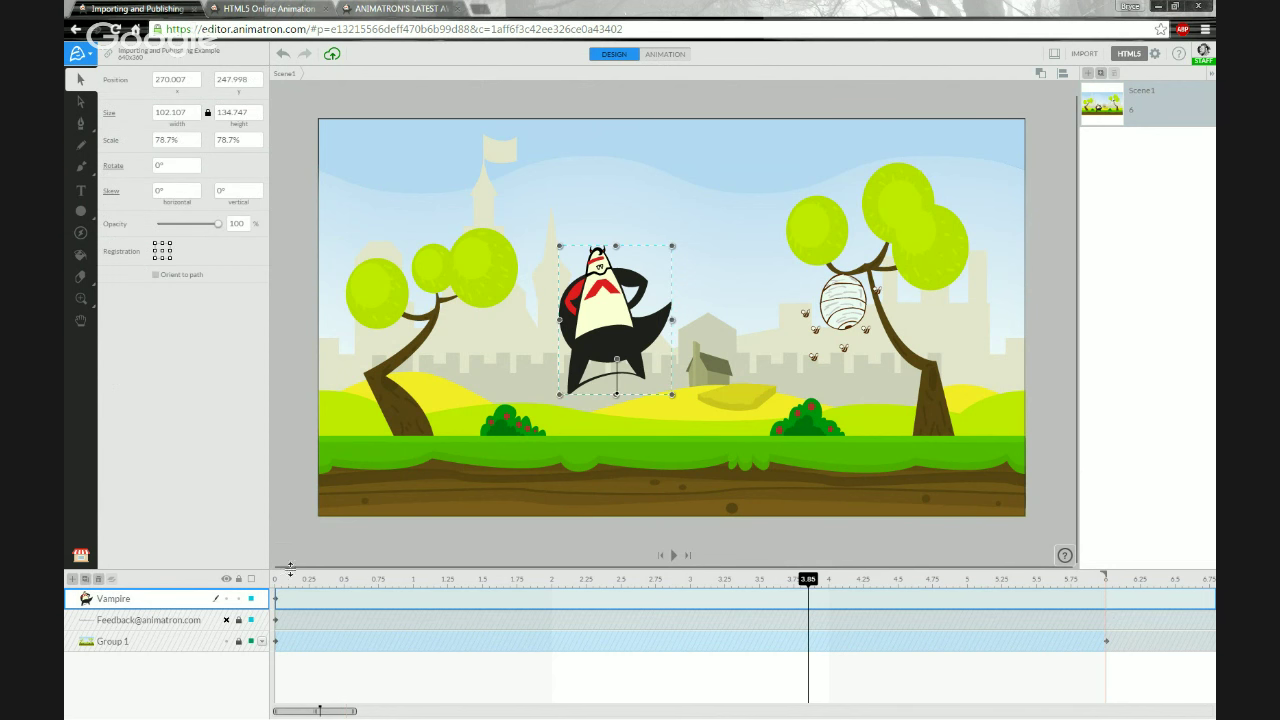
pyautogui.click(281, 579)
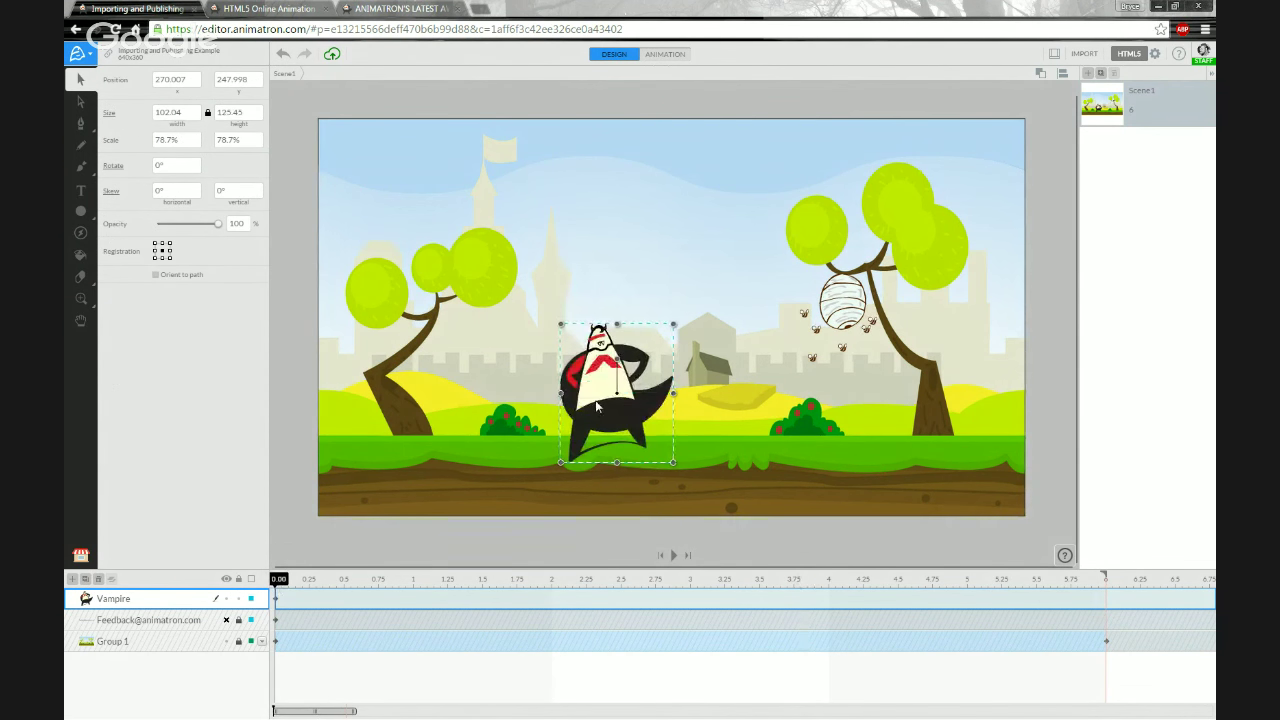
pyautogui.moveTo(609, 398); pyautogui.dragTo(403, 402)
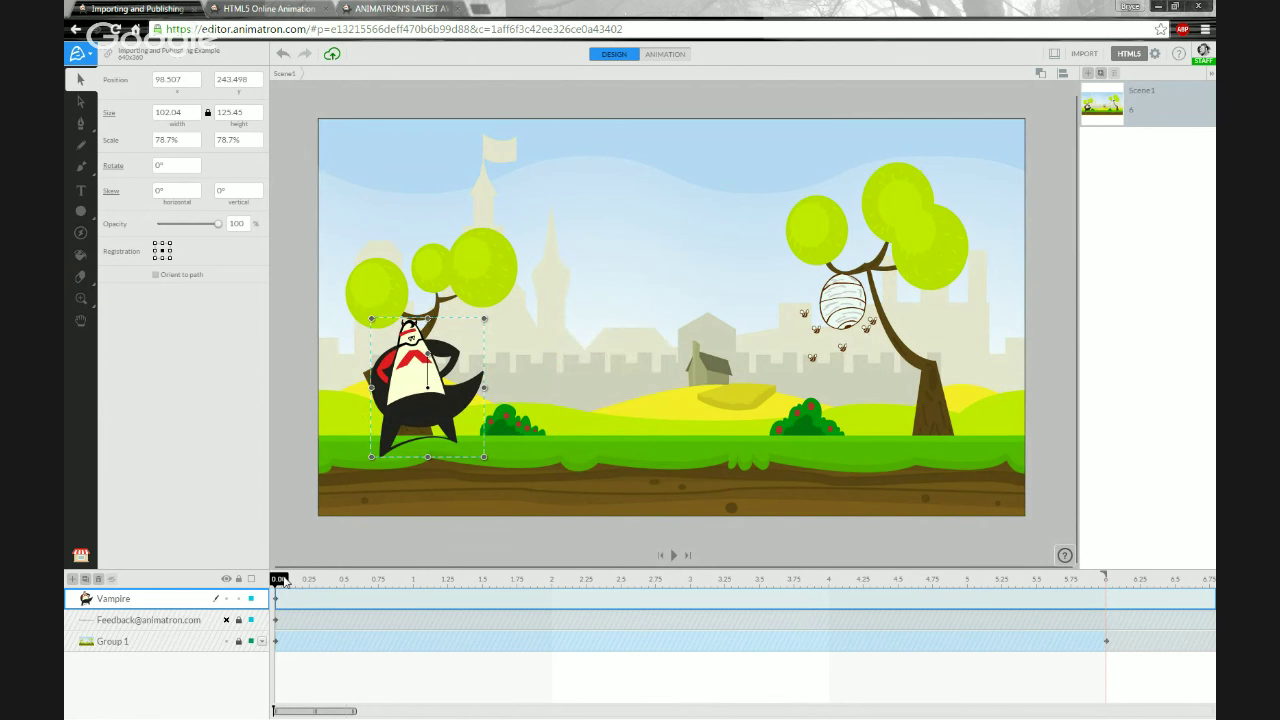
# Try to place the Vampire past the scene's right edge at 6 seconds in Design mode, and bring it back to the left side.
pyautogui.click(1098, 580)
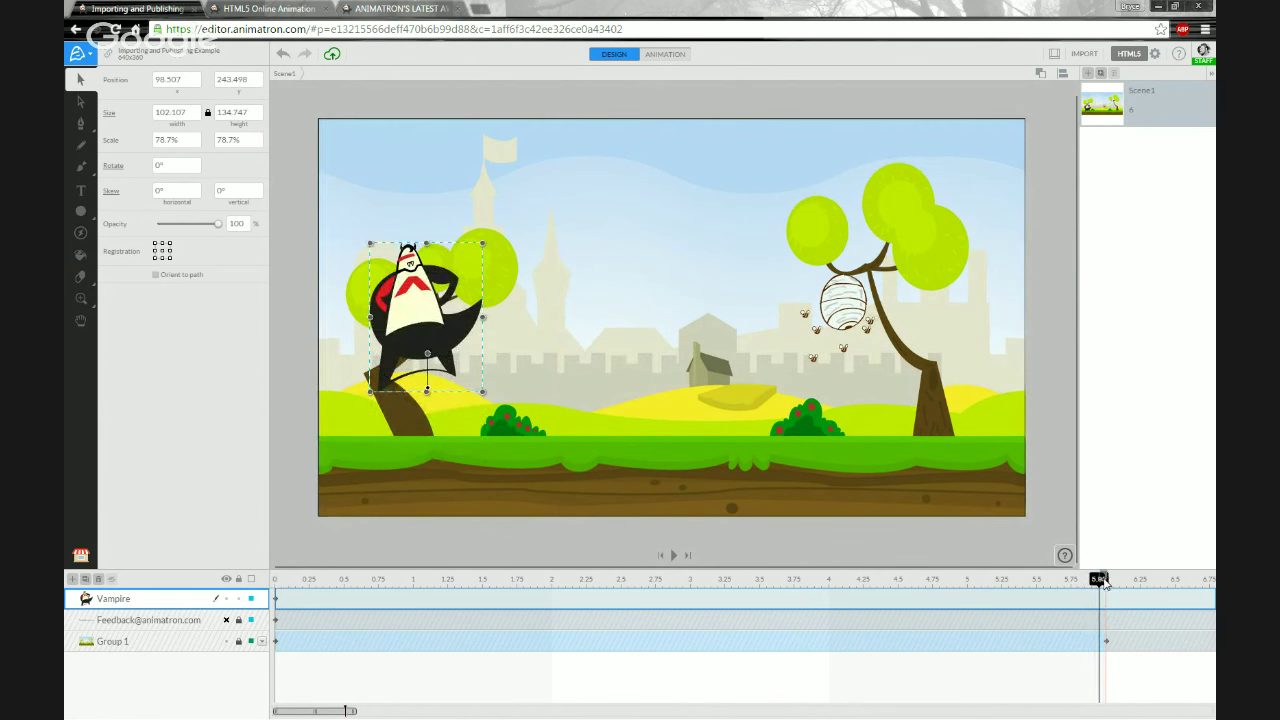
pyautogui.moveTo(1100, 581); pyautogui.dragTo(1105, 584)
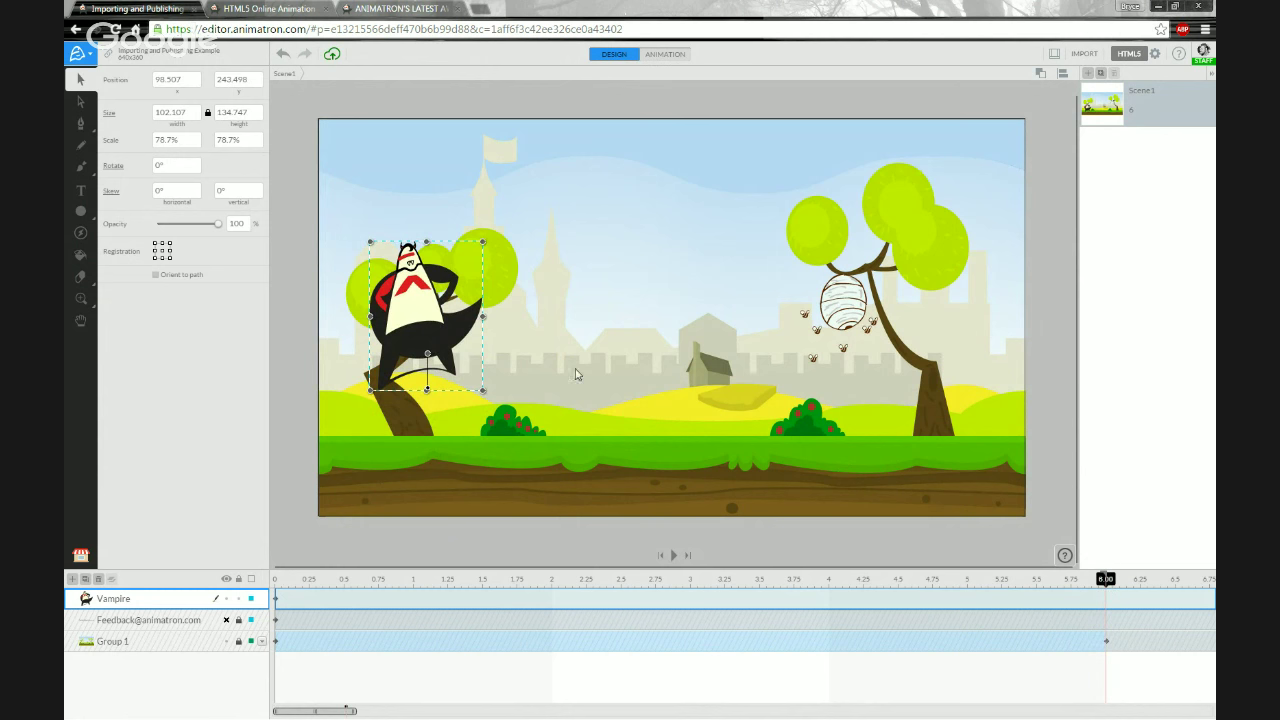
pyautogui.moveTo(489, 342); pyautogui.dragTo(1131, 405)
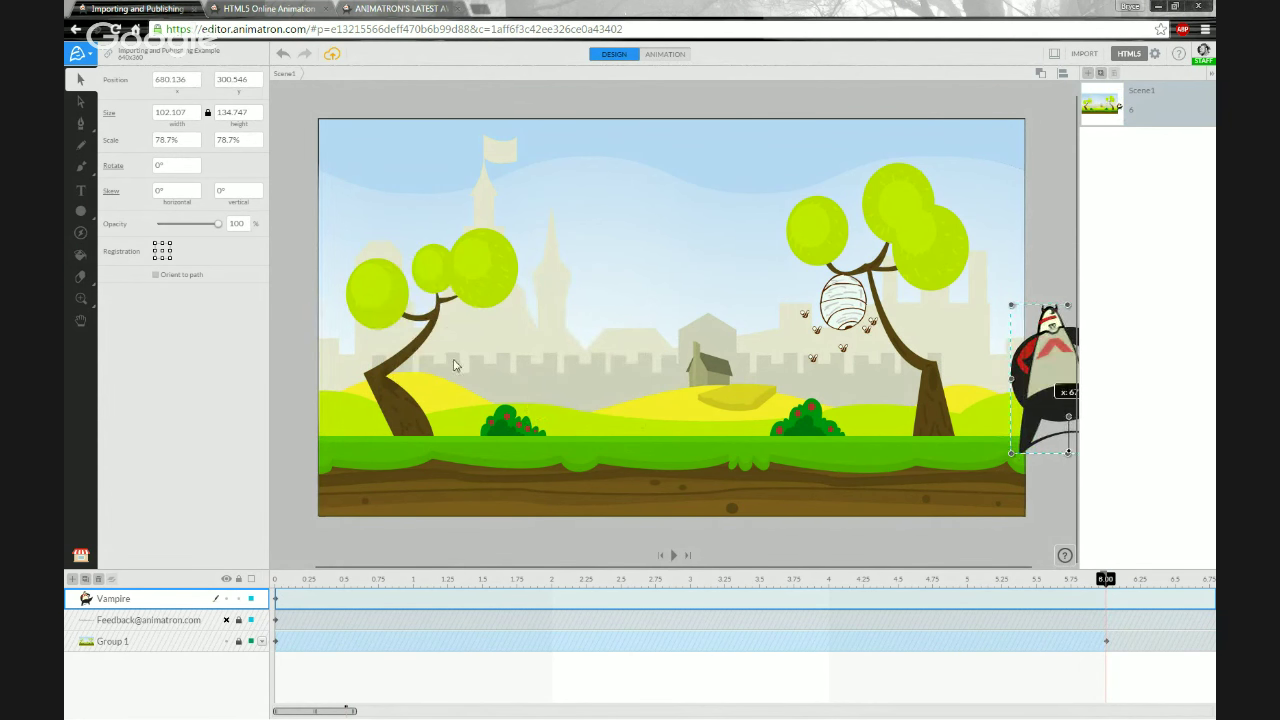
pyautogui.moveTo(1025, 385); pyautogui.dragTo(362, 391)
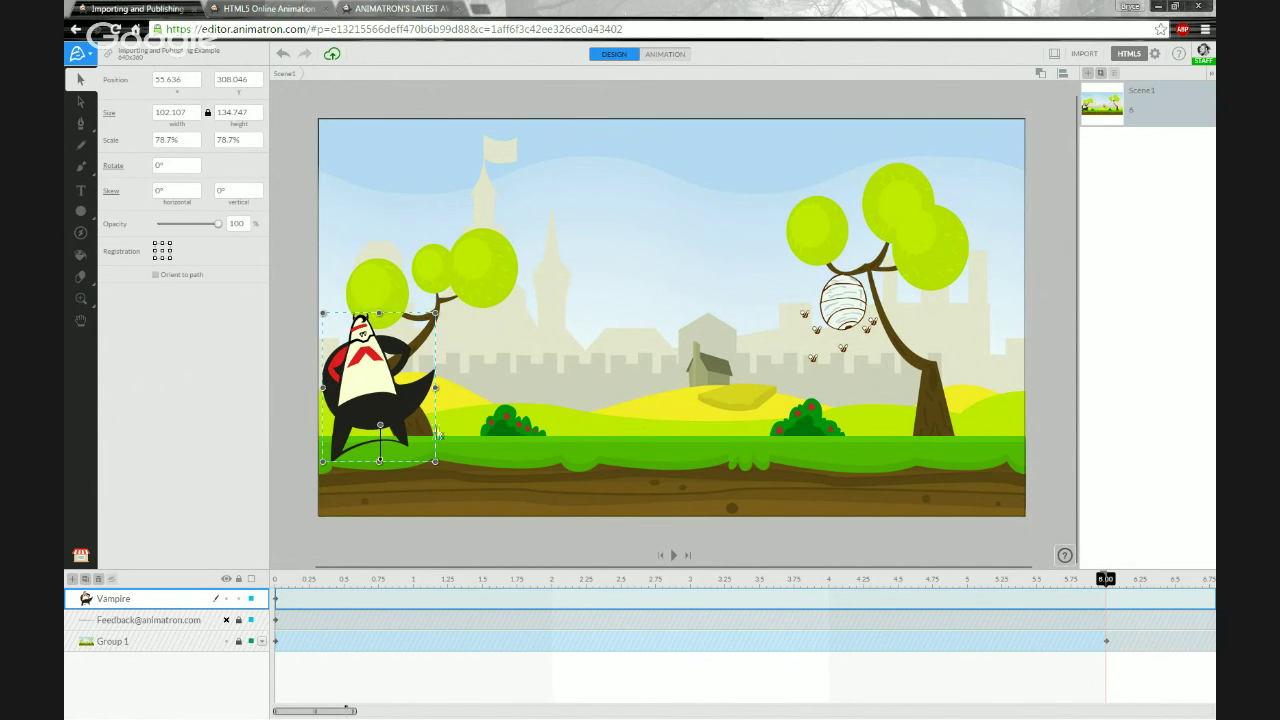
# Switch to Animation mode and set the Vampire's starting position at 0 seconds beside the left tree, about x 58, y 248.
pyautogui.click(277, 581)
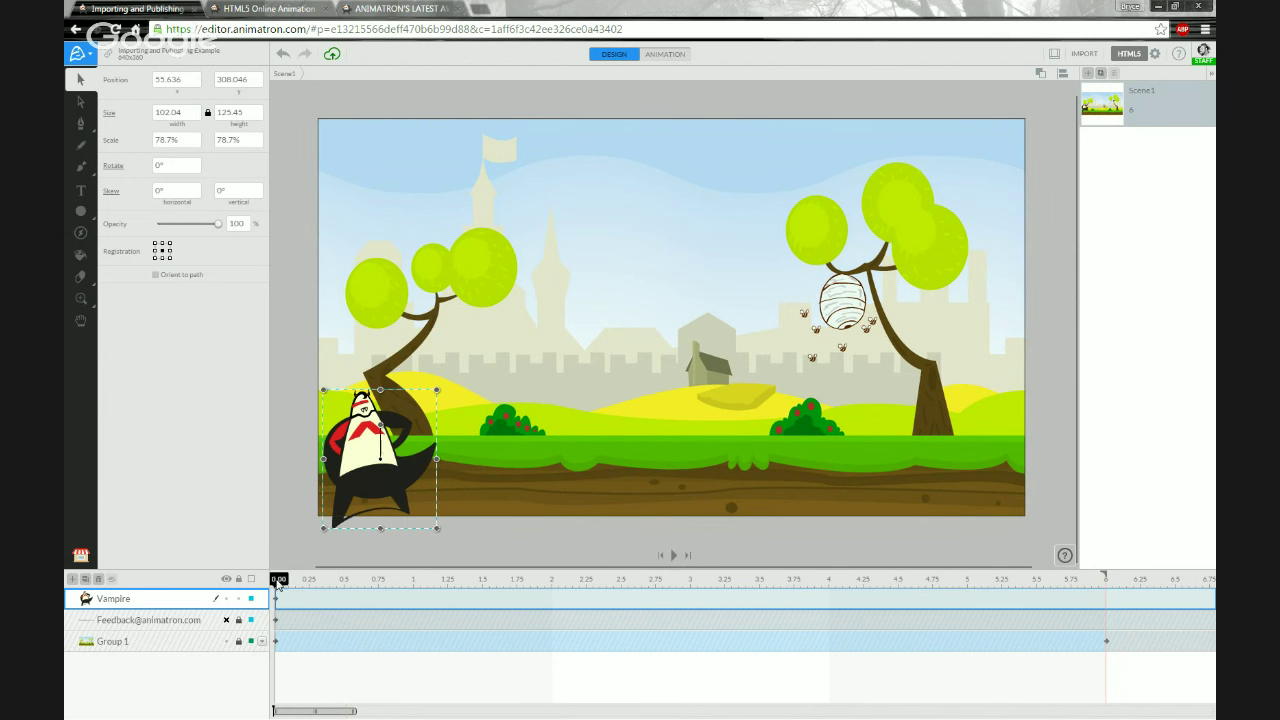
pyautogui.moveTo(351, 458); pyautogui.dragTo(335, 383)
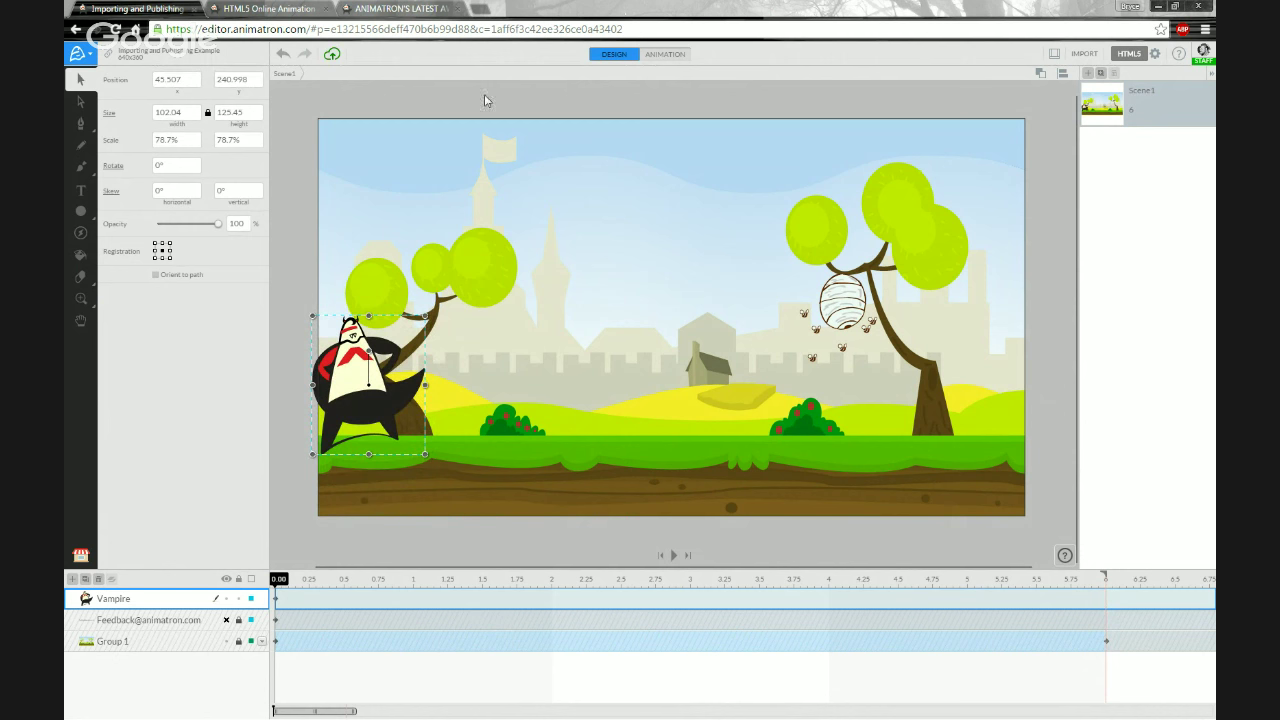
pyautogui.click(663, 57)
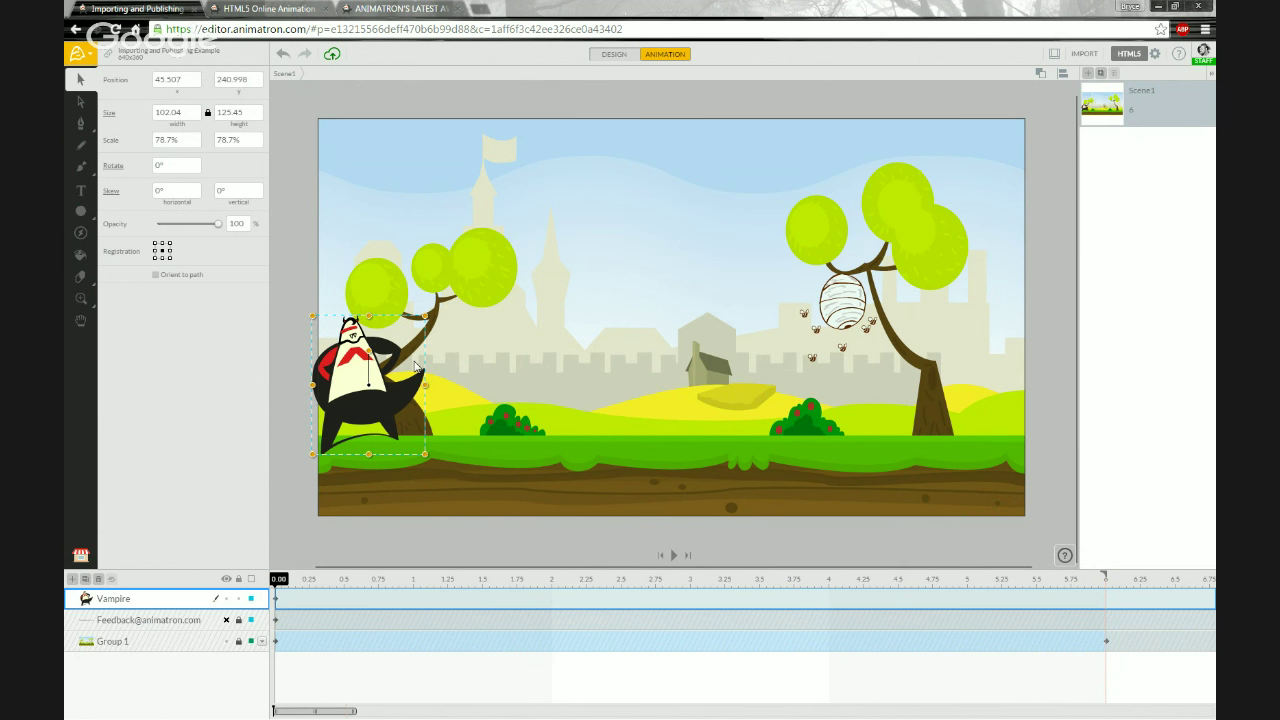
pyautogui.moveTo(366, 413); pyautogui.dragTo(366, 419)
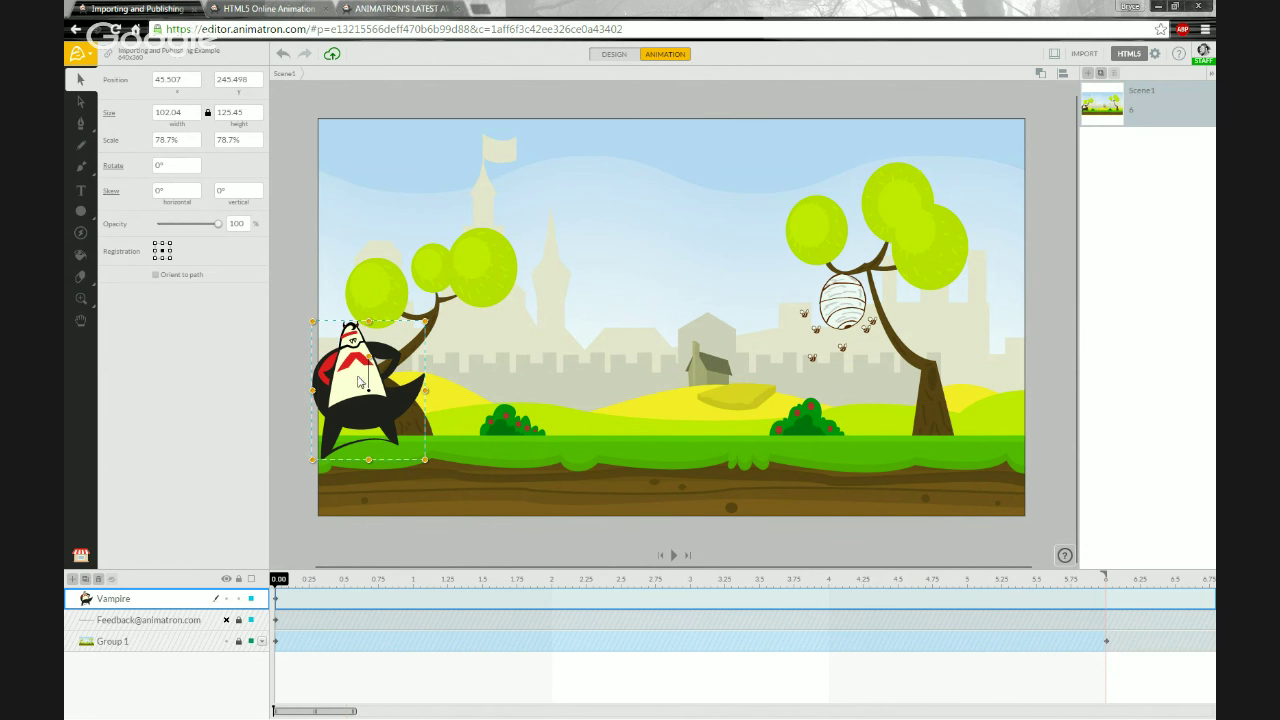
pyautogui.moveTo(350, 401); pyautogui.dragTo(359, 414)
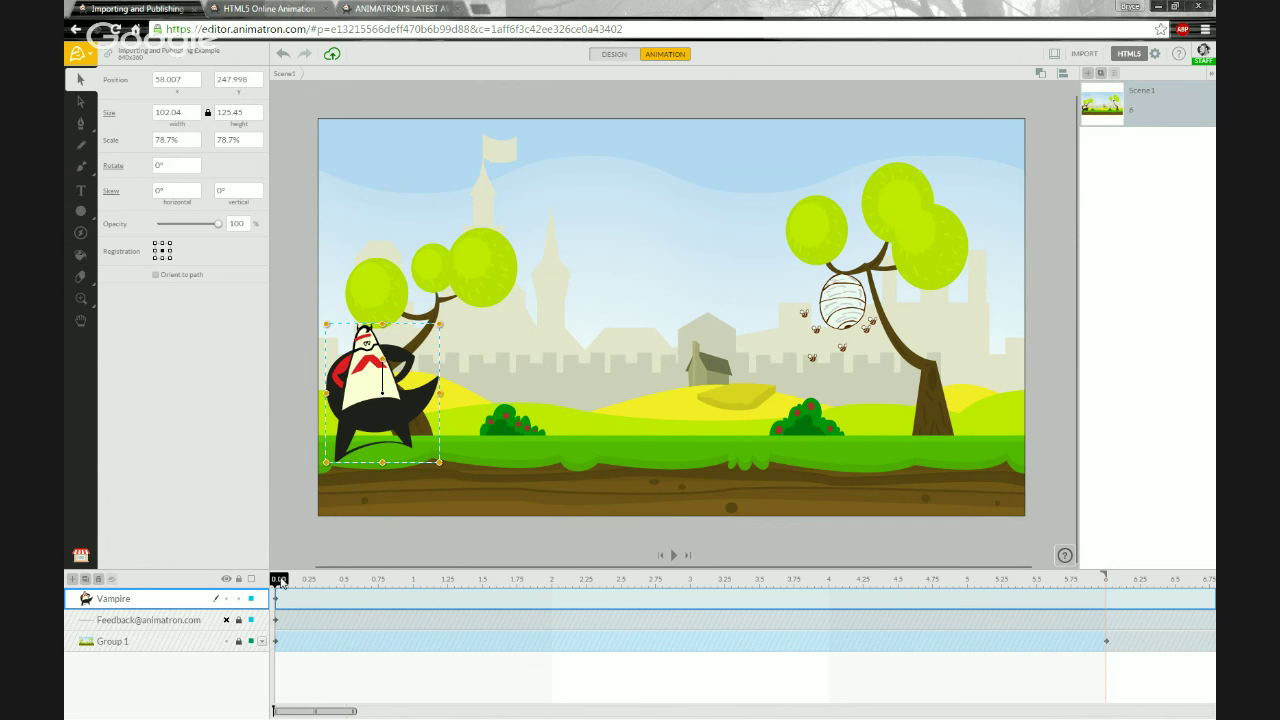
# Animate the Vampire across the scene by moving it past the right edge at 6 seconds, about x 696, y 276.
pyautogui.moveTo(280, 583); pyautogui.dragTo(1107, 588)
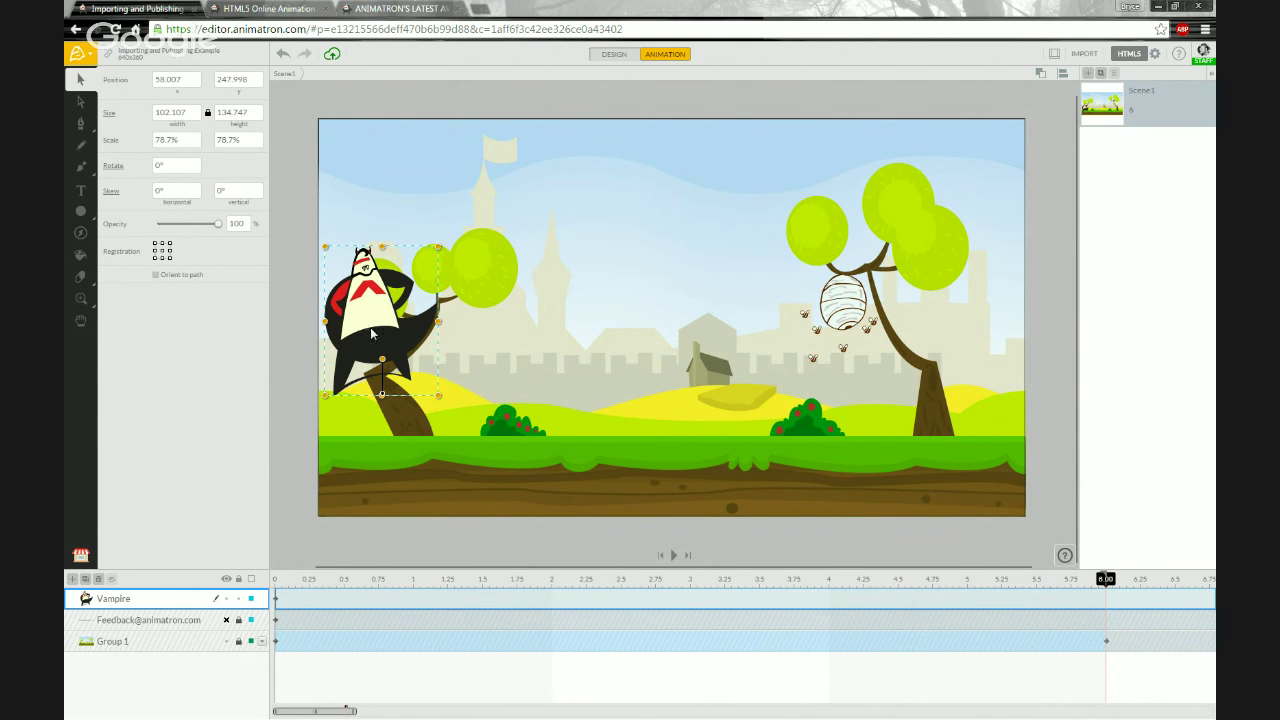
pyautogui.moveTo(365, 327); pyautogui.dragTo(1070, 360)
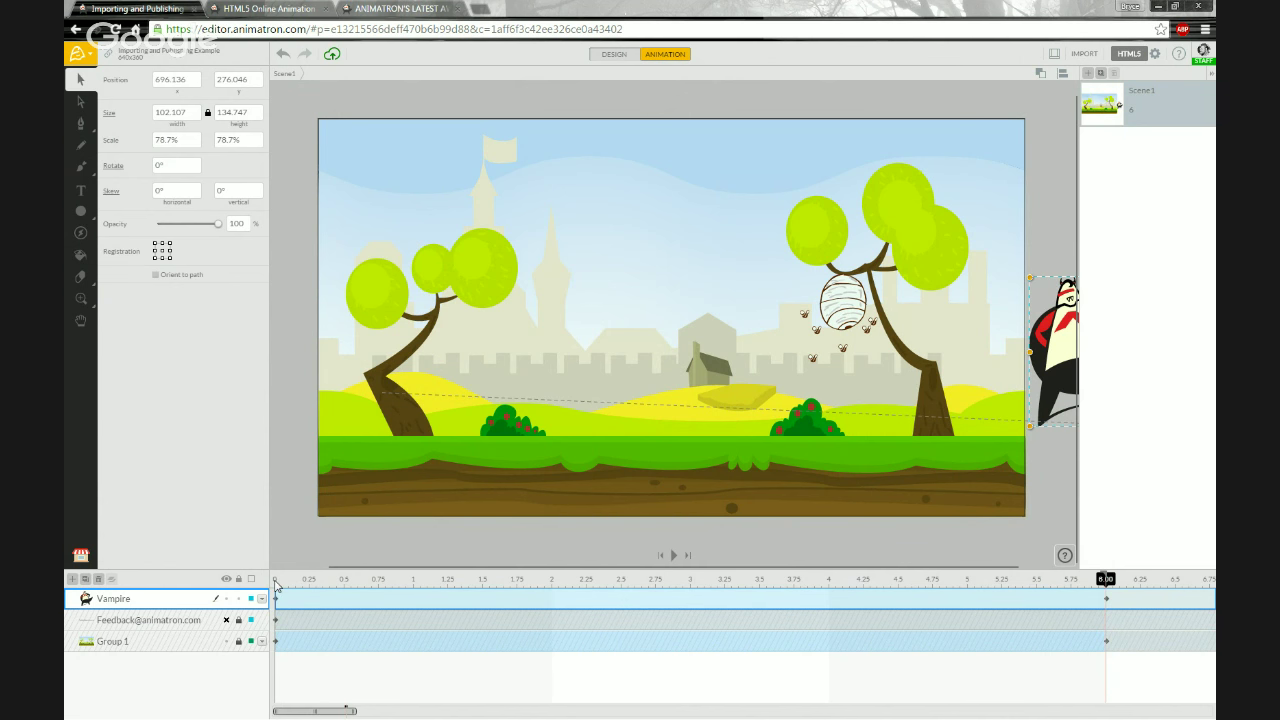
# Scrub the Vampire's crossing back to 0 seconds, inspect the animation inside its group, and return to the scene.
pyautogui.moveTo(1102, 582); pyautogui.dragTo(773, 582)
pyautogui.moveTo(613, 580); pyautogui.dragTo(229, 586)
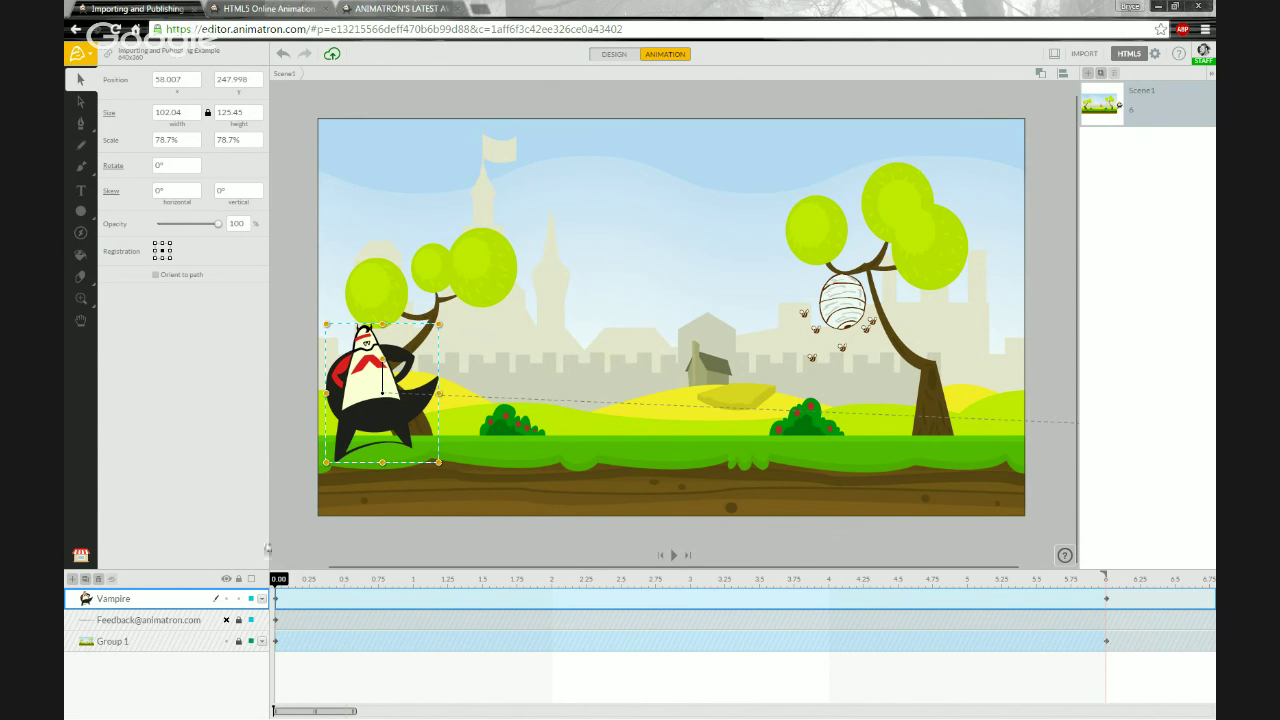
pyautogui.doubleClick(87, 600)
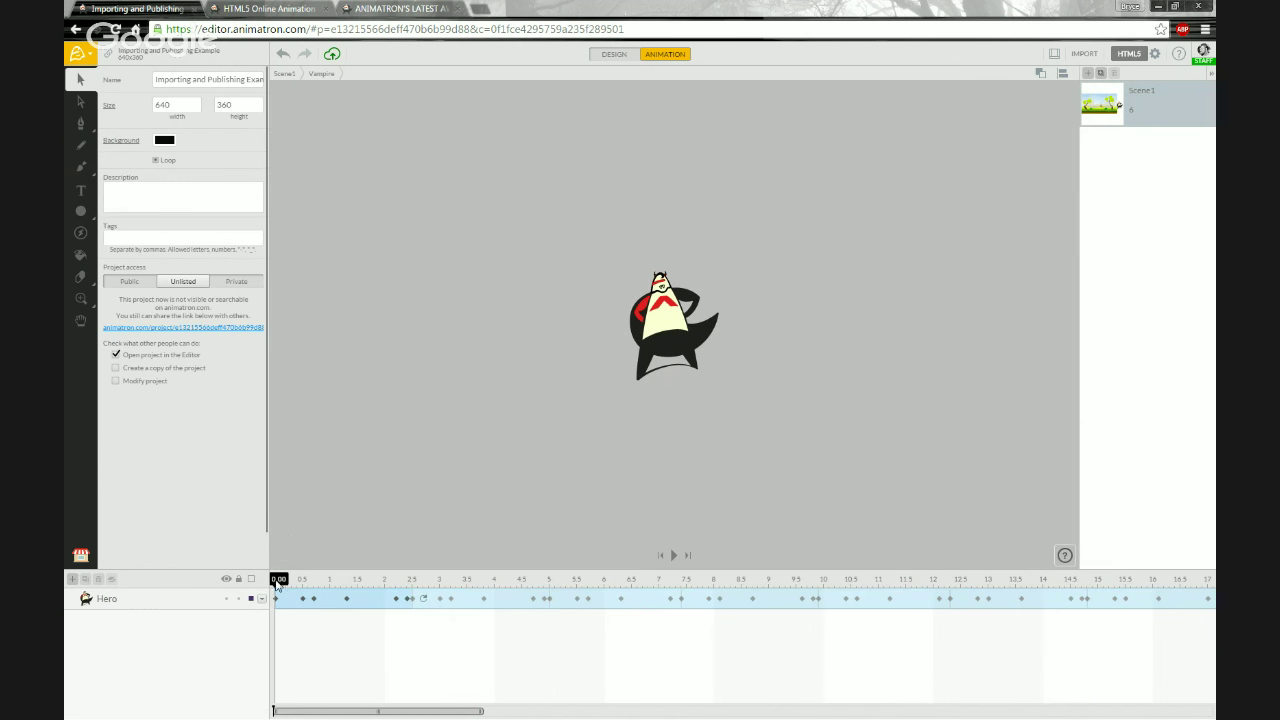
pyautogui.moveTo(279, 580)
pyautogui.mouseDown()
pyautogui.moveTo(575, 575)
pyautogui.moveTo(279, 580)
pyautogui.mouseUp()
pyautogui.doubleClick(355, 401)
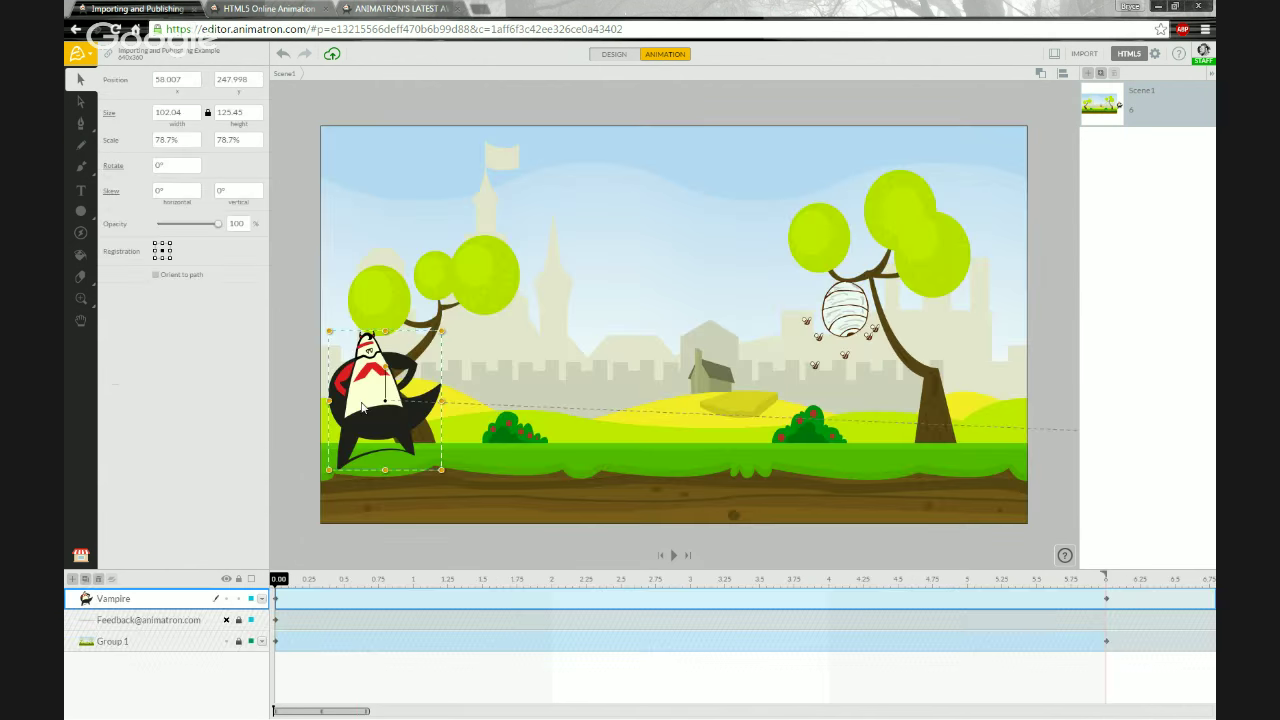
# Bend the Vampire's motion path into a wave: up near the castle tower, down to the ground between the bushes, up again at the right tree.
pyautogui.moveTo(283, 585); pyautogui.dragTo(634, 589)
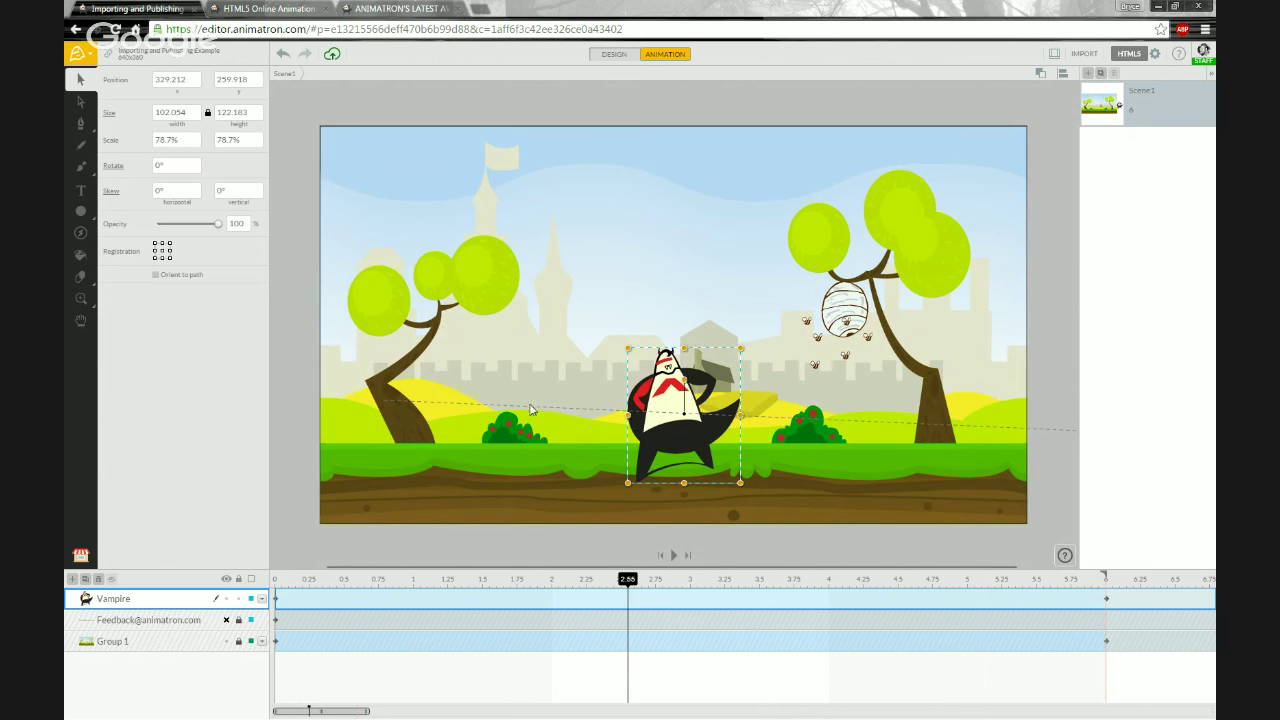
pyautogui.press('a')
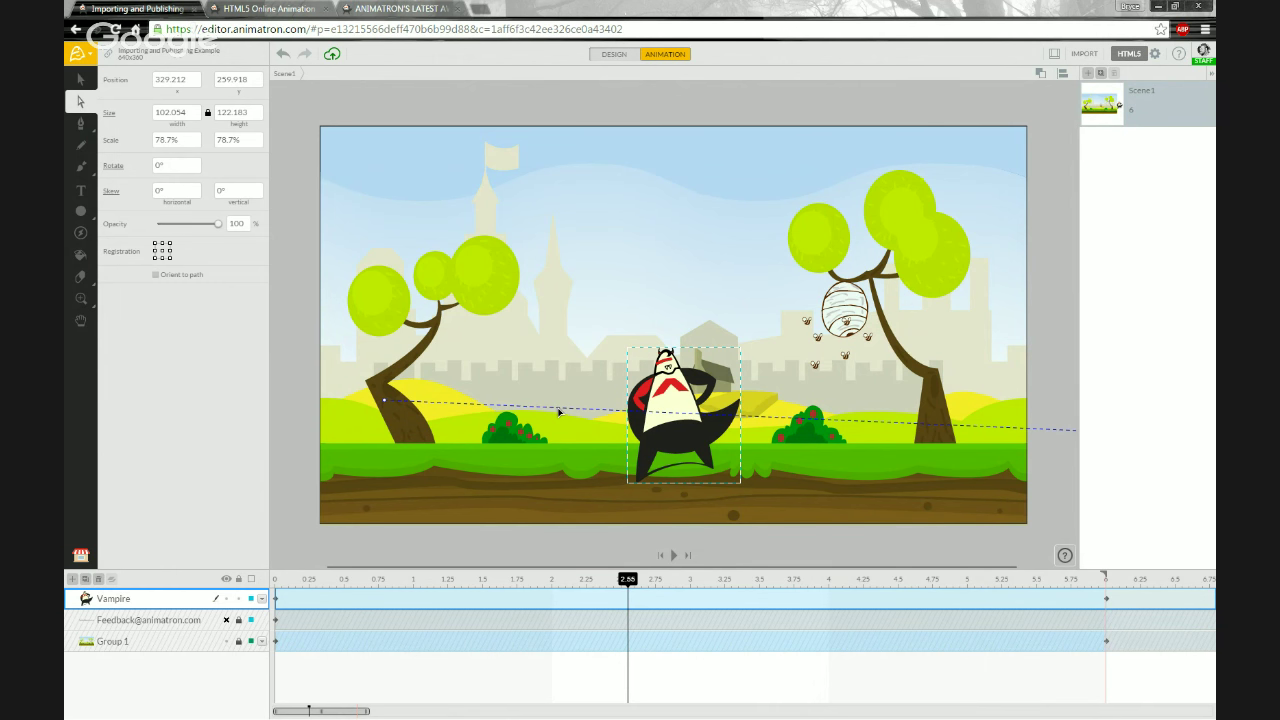
pyautogui.moveTo(560, 411); pyautogui.dragTo(551, 298)
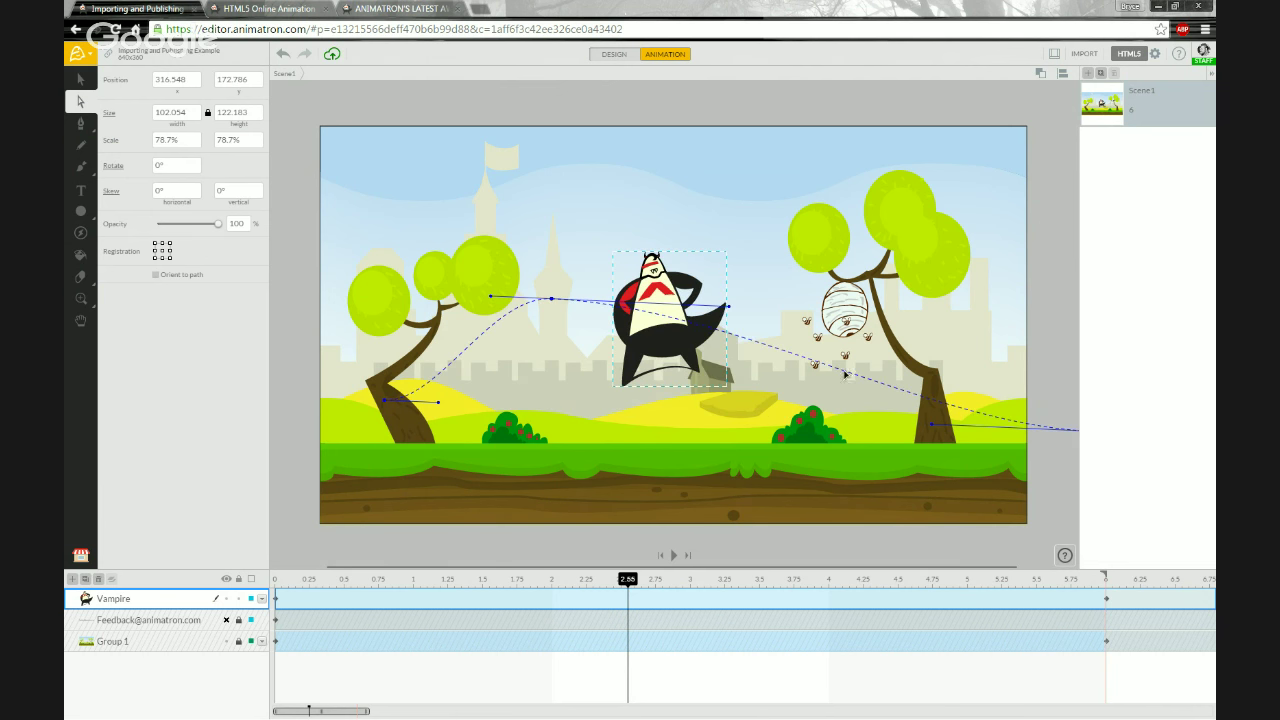
pyautogui.click(784, 351)
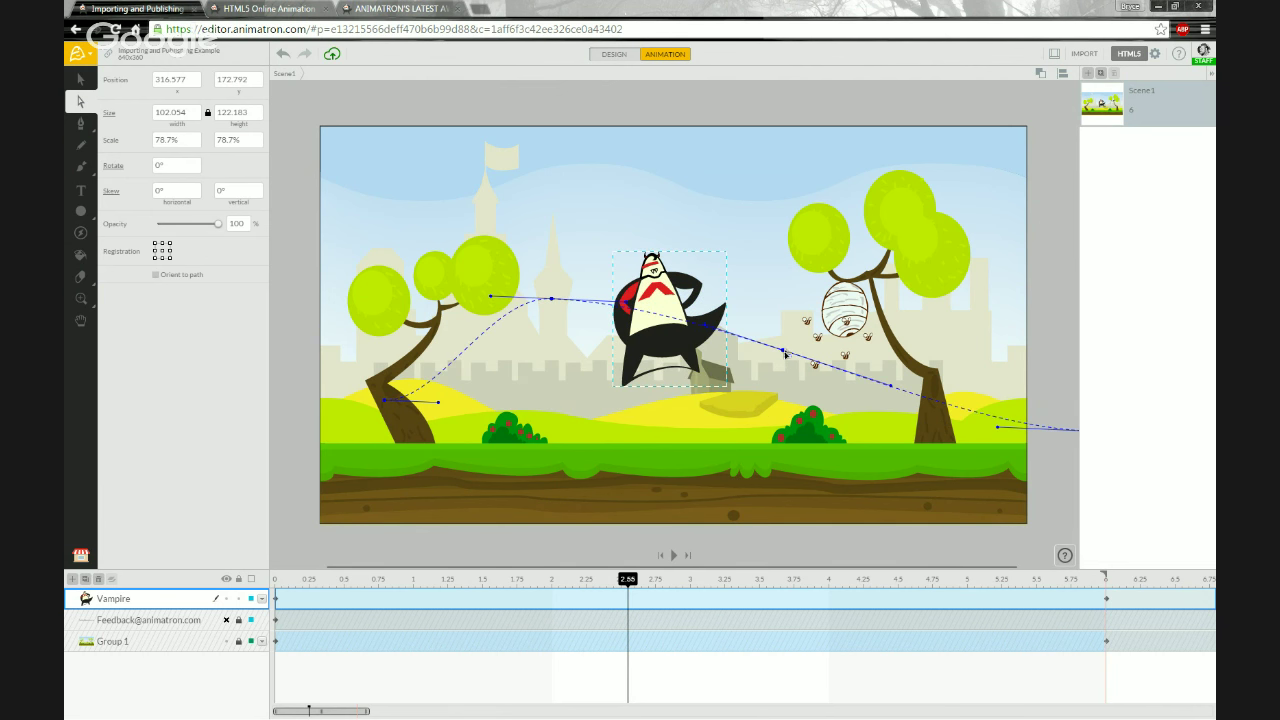
pyautogui.moveTo(785, 352); pyautogui.dragTo(726, 472)
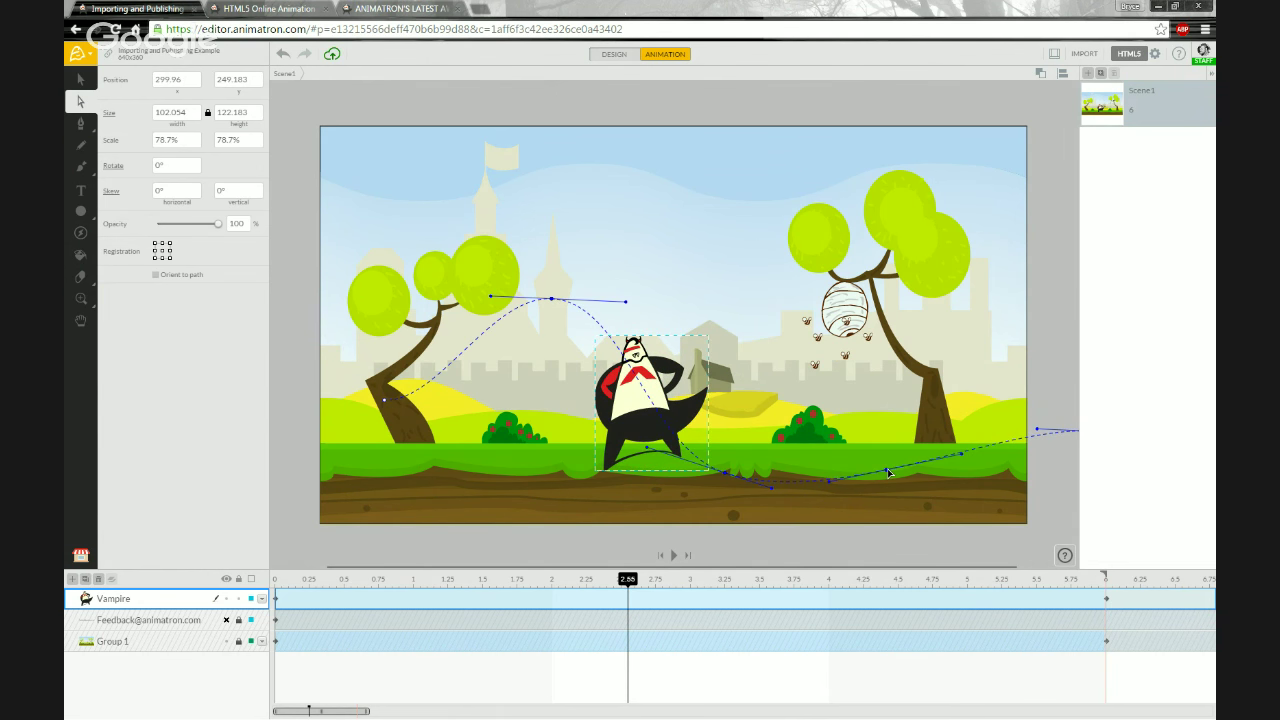
pyautogui.moveTo(887, 473); pyautogui.dragTo(882, 384)
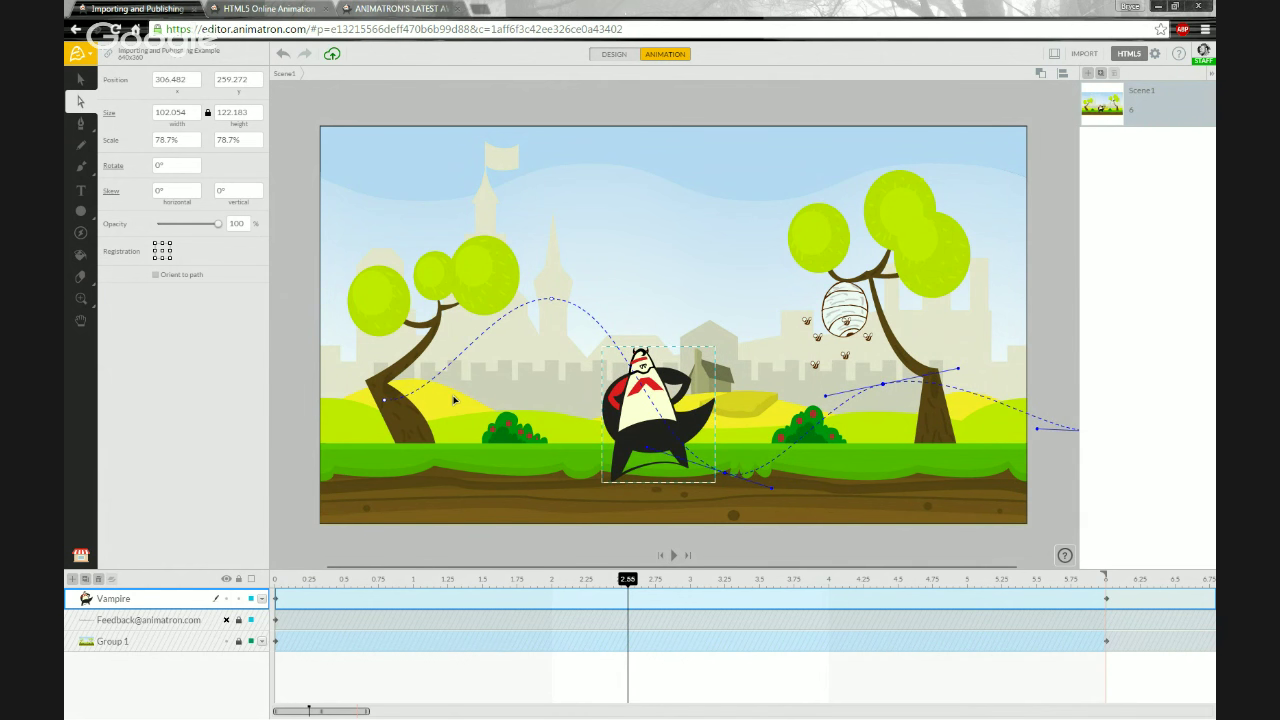
# Preview the Vampire's curved movement, return the playhead to 0 seconds and deselect the character.
pyautogui.moveTo(628, 580); pyautogui.dragTo(316, 580)
pyautogui.press('space')
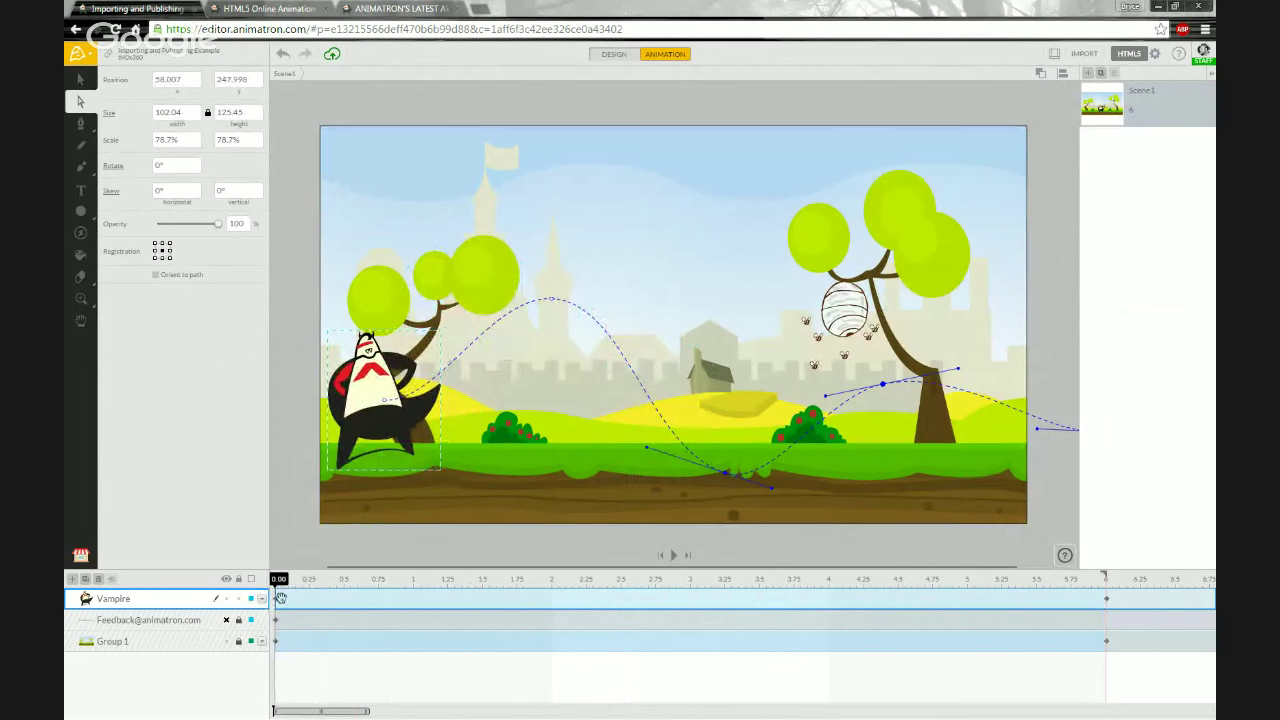
pyautogui.moveTo(589, 598); pyautogui.dragTo(240, 535)
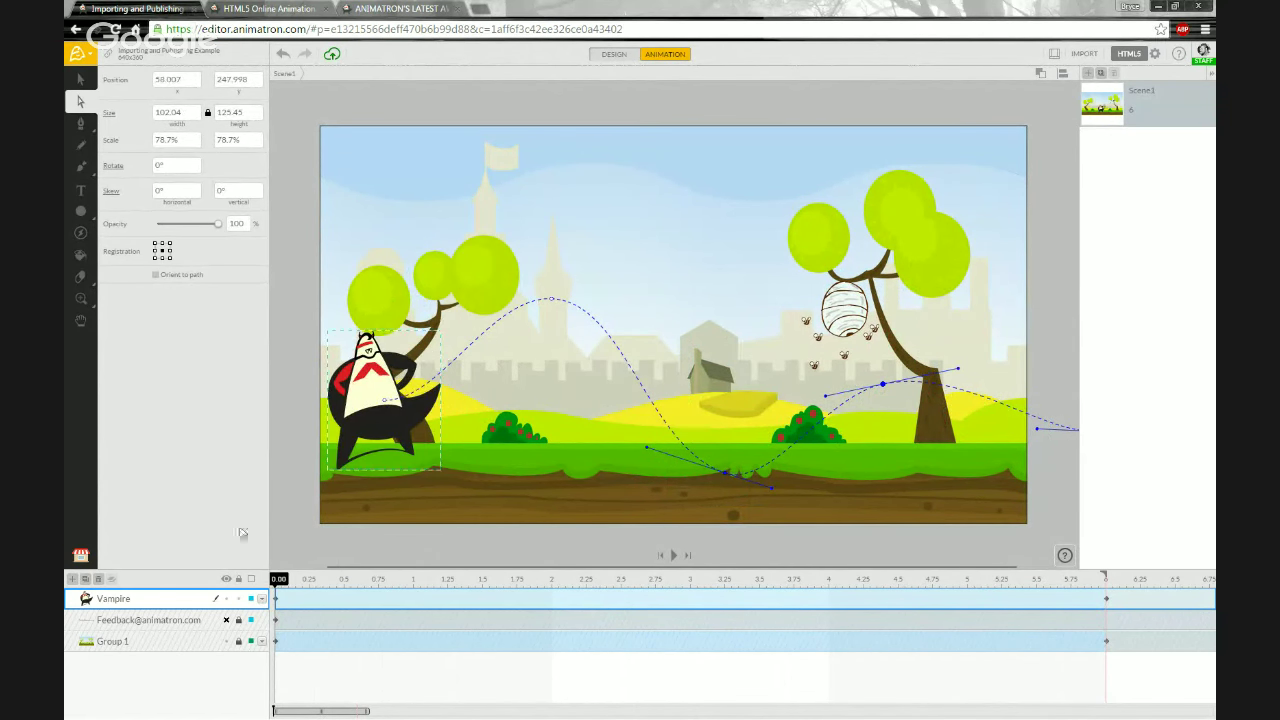
pyautogui.click(293, 440)
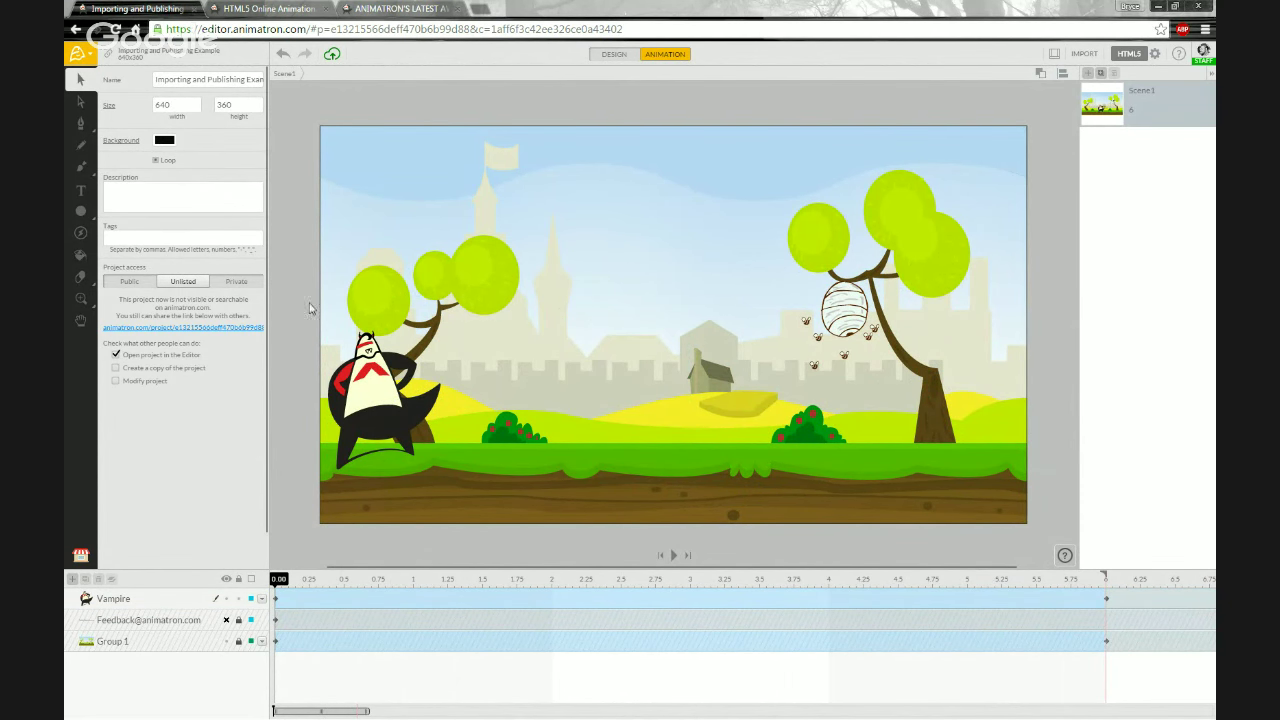
pyautogui.moveTo(278, 588)
pyautogui.mouseDown()
pyautogui.moveTo(802, 588)
pyautogui.moveTo(276, 588)
pyautogui.mouseUp()
# Open the upload dialog for .ANM files and shrink the browser window to expose the backup file on the desktop.
pyautogui.click(84, 58)
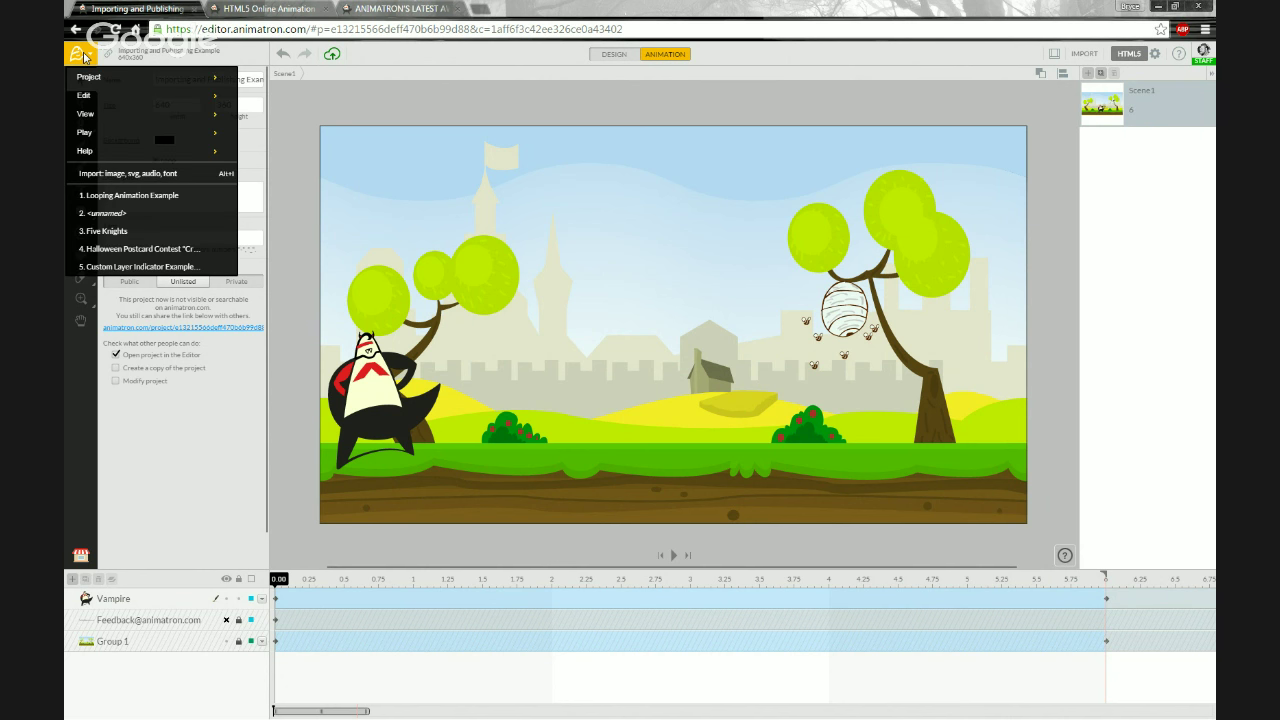
pyautogui.moveTo(157, 93)
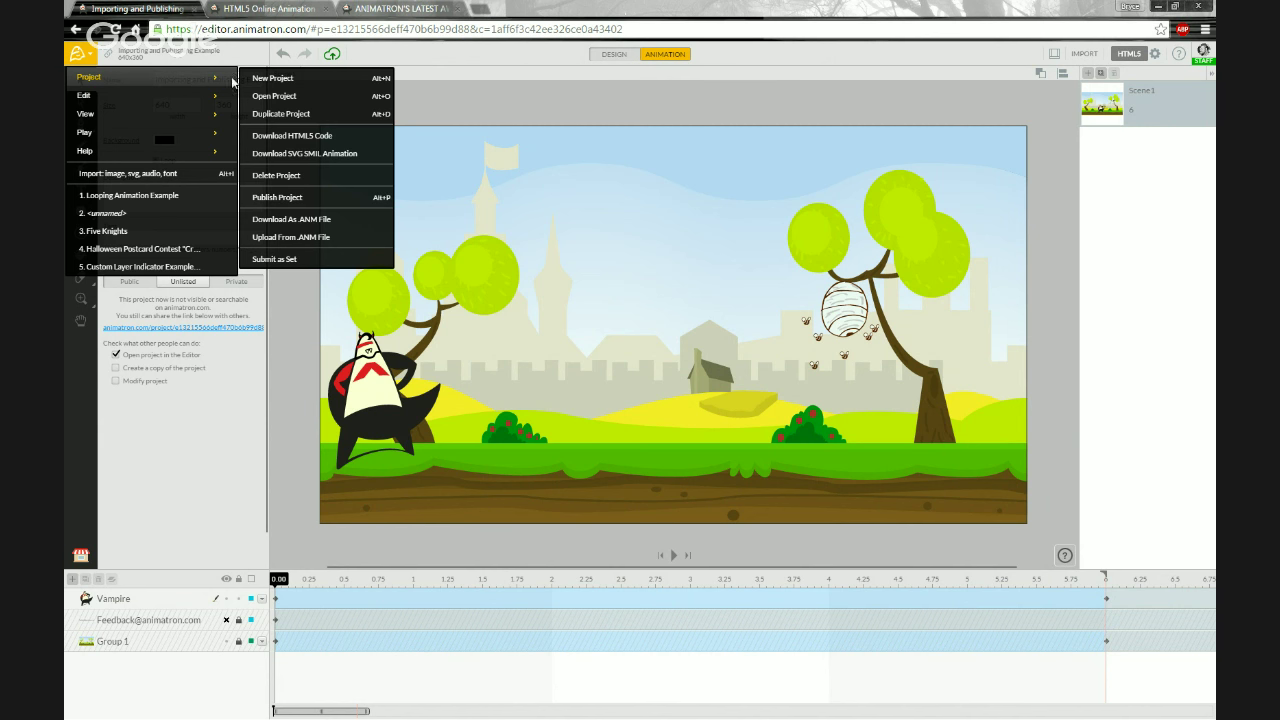
pyautogui.click(337, 242)
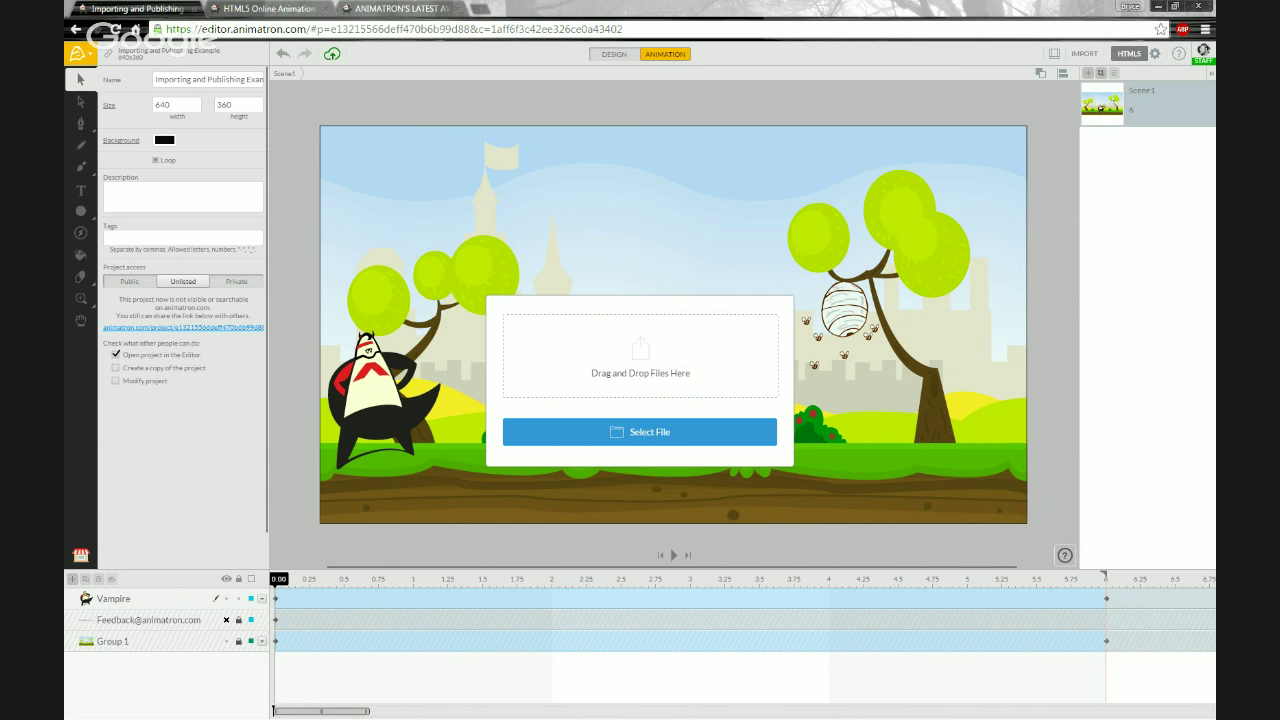
pyautogui.moveTo(285, 375); pyautogui.dragTo(70, 419)
pyautogui.click(1175, 6)
pyautogui.moveTo(720, 78); pyautogui.dragTo(631, 46)
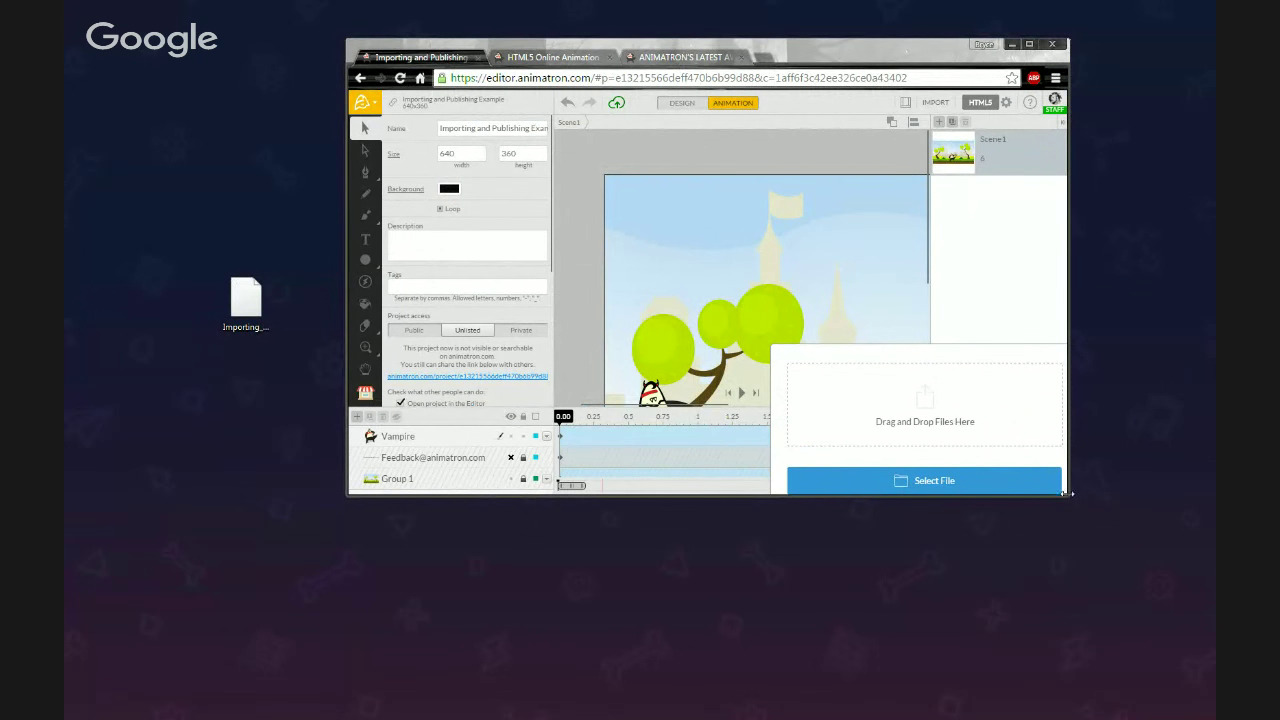
pyautogui.moveTo(1066, 493); pyautogui.dragTo(1131, 566)
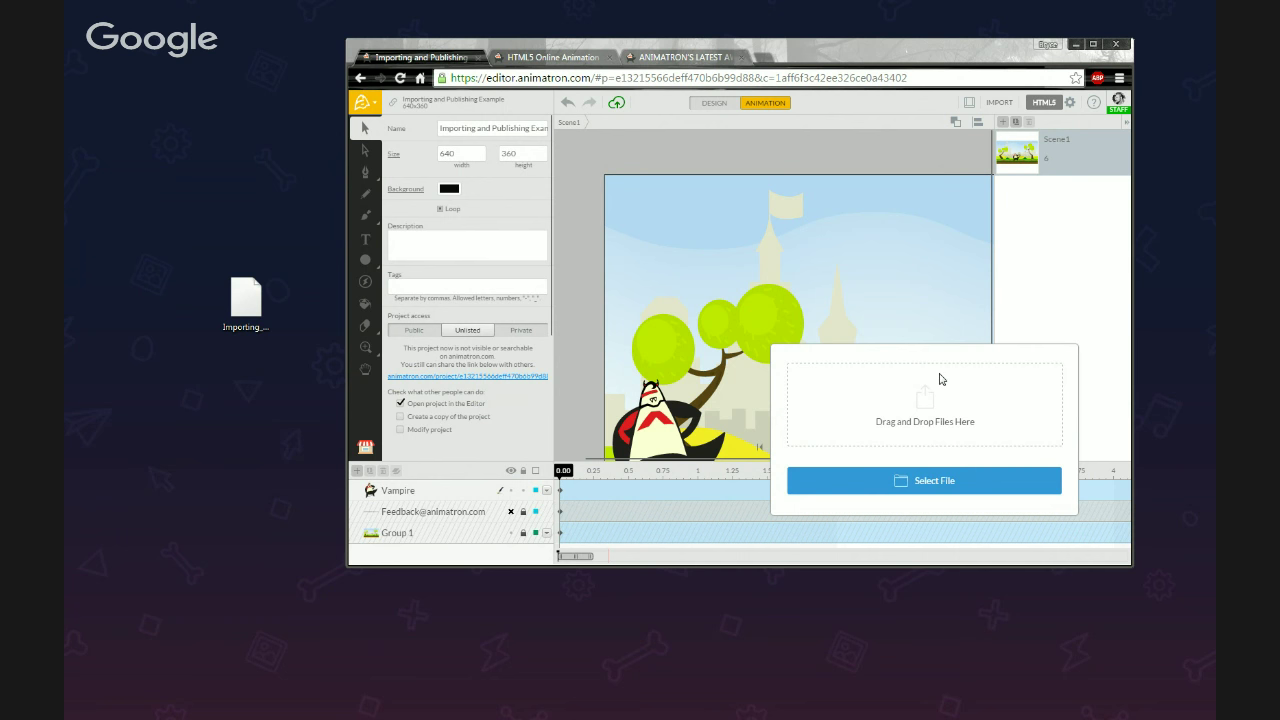
# Reload the editor, upload Importing_and_Publishing_Example_01.anm from the desktop as a project, and maximize the browser window.
pyautogui.click(401, 79)
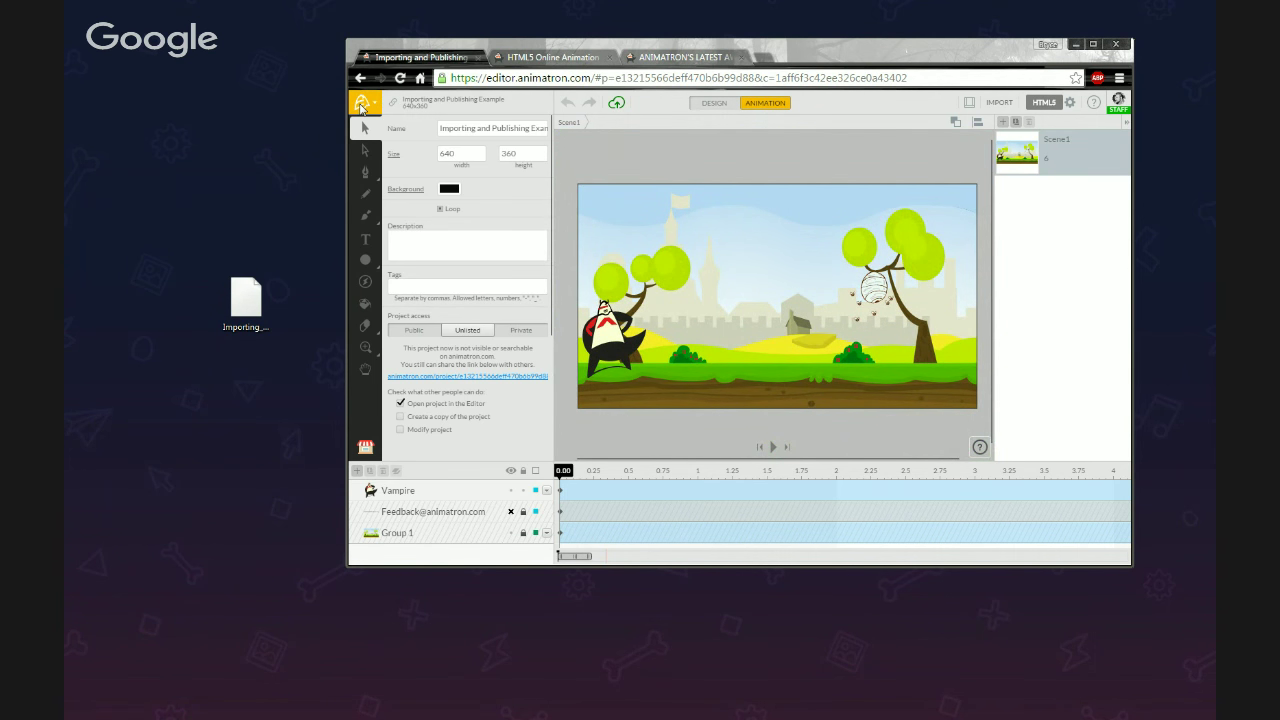
pyautogui.click(362, 108)
pyautogui.moveTo(427, 133)
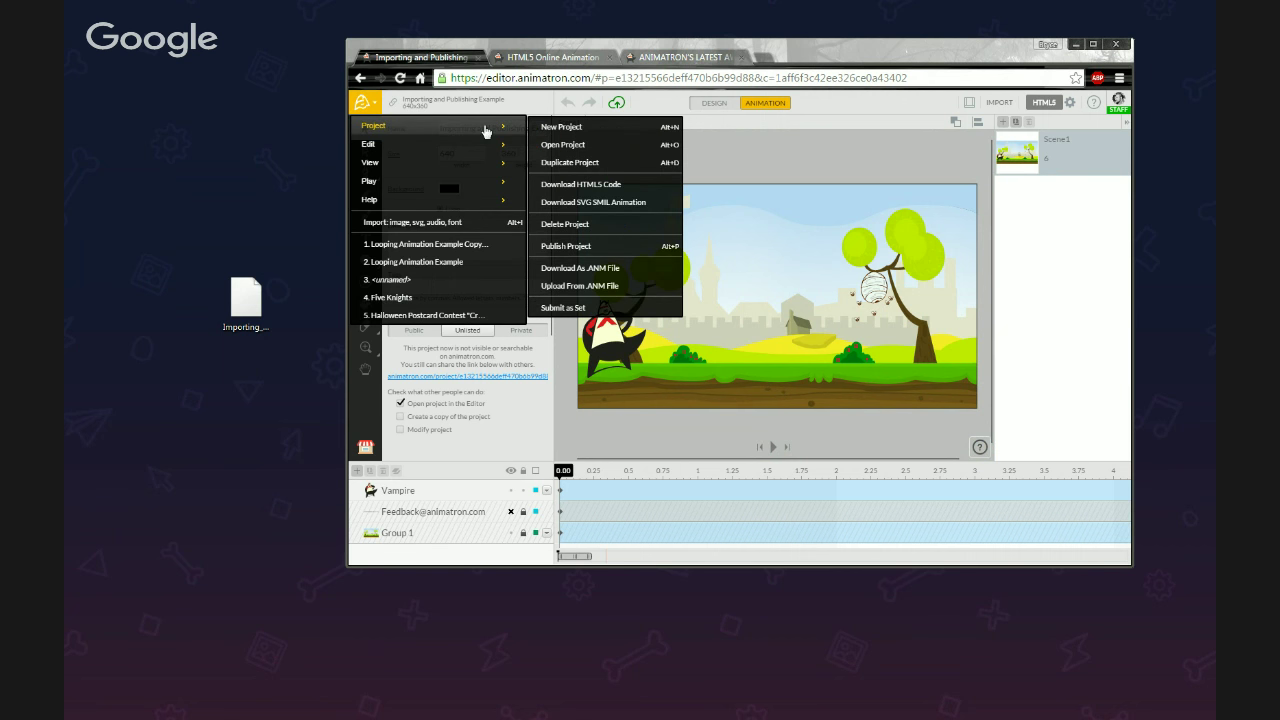
pyautogui.click(629, 287)
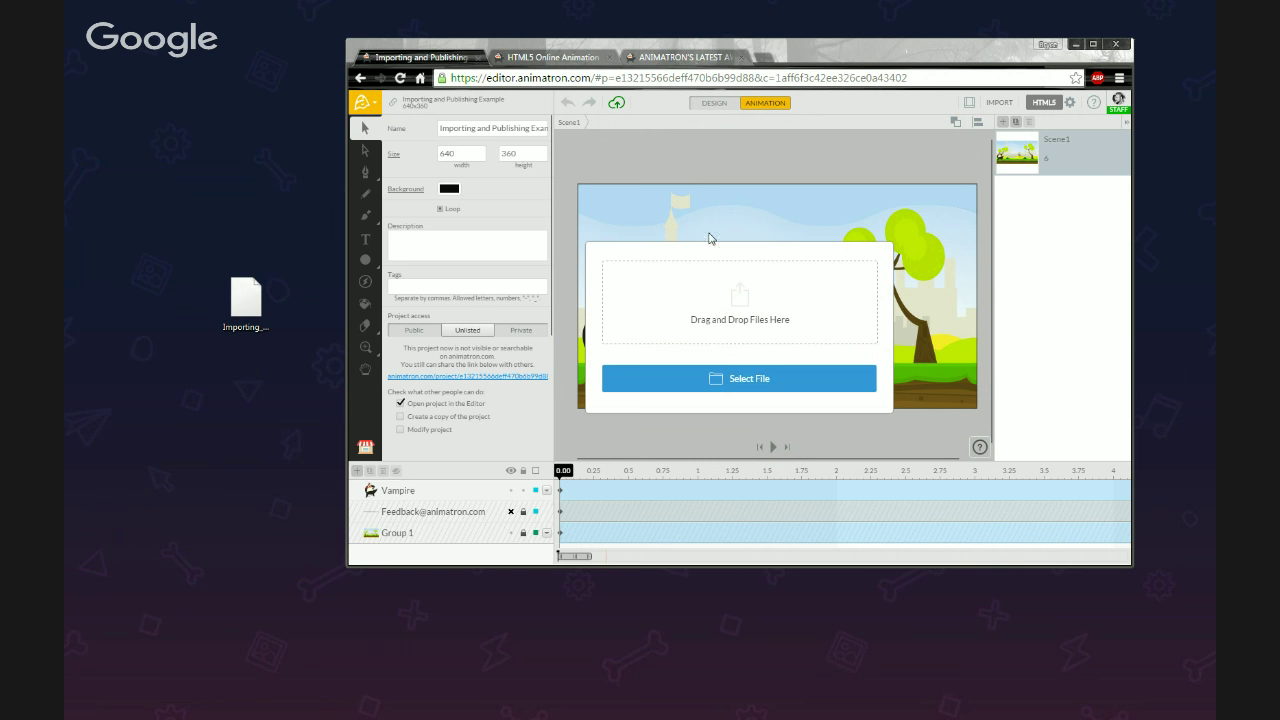
pyautogui.click(250, 303)
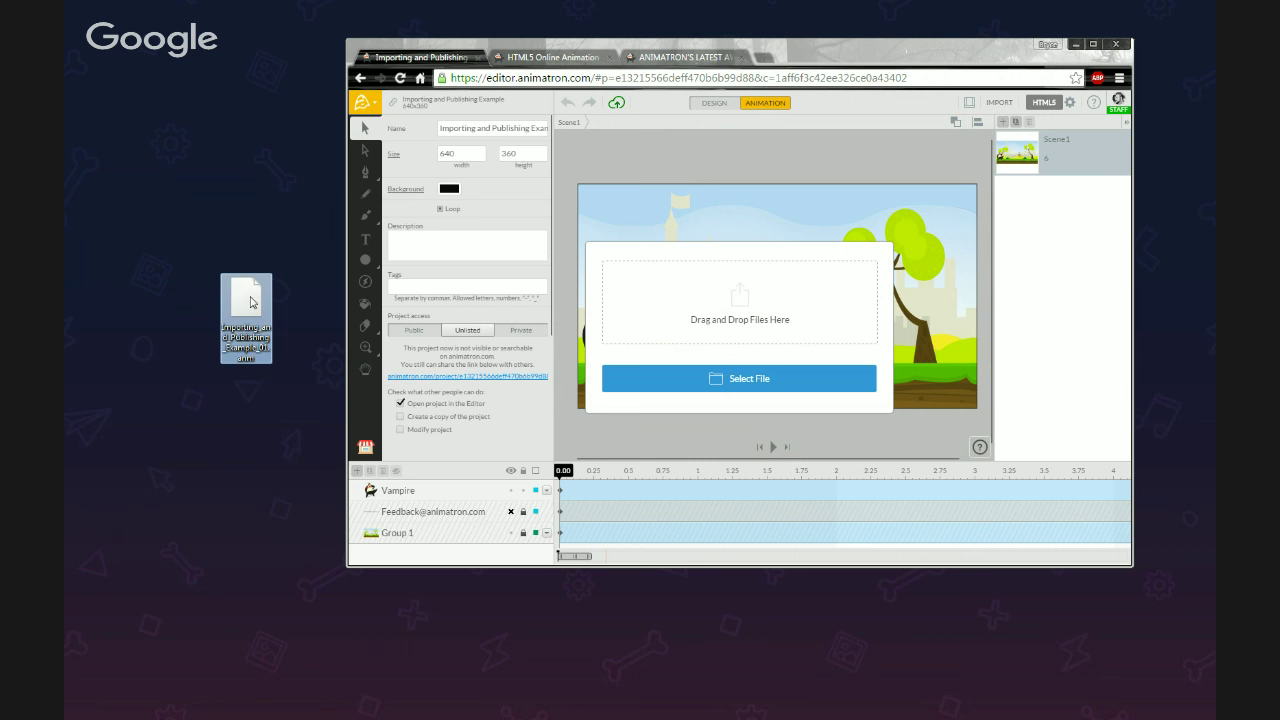
pyautogui.moveTo(252, 302); pyautogui.dragTo(671, 302)
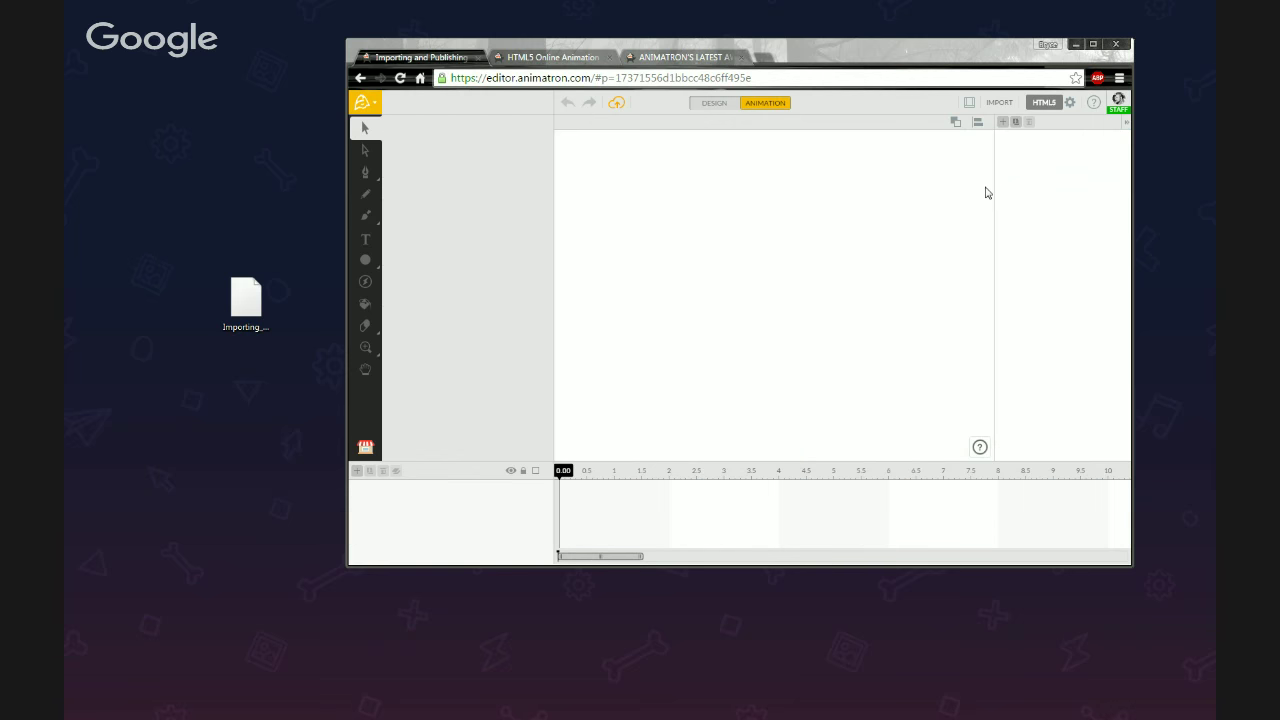
pyautogui.click(1094, 45)
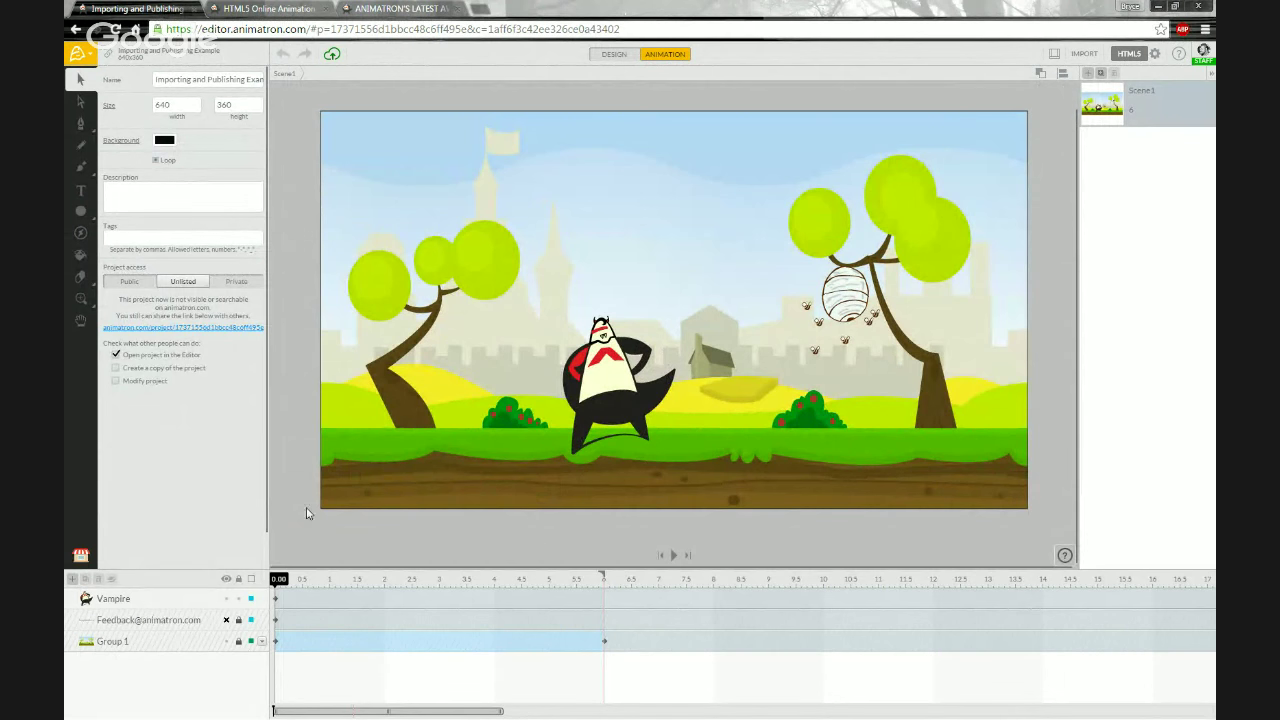
# Scrub through the uploaded project's timeline to check the restored scene, and return to 0 seconds.
pyautogui.click(282, 581)
pyautogui.moveTo(307, 583); pyautogui.dragTo(576, 581)
pyautogui.moveTo(440, 579); pyautogui.dragTo(255, 588)
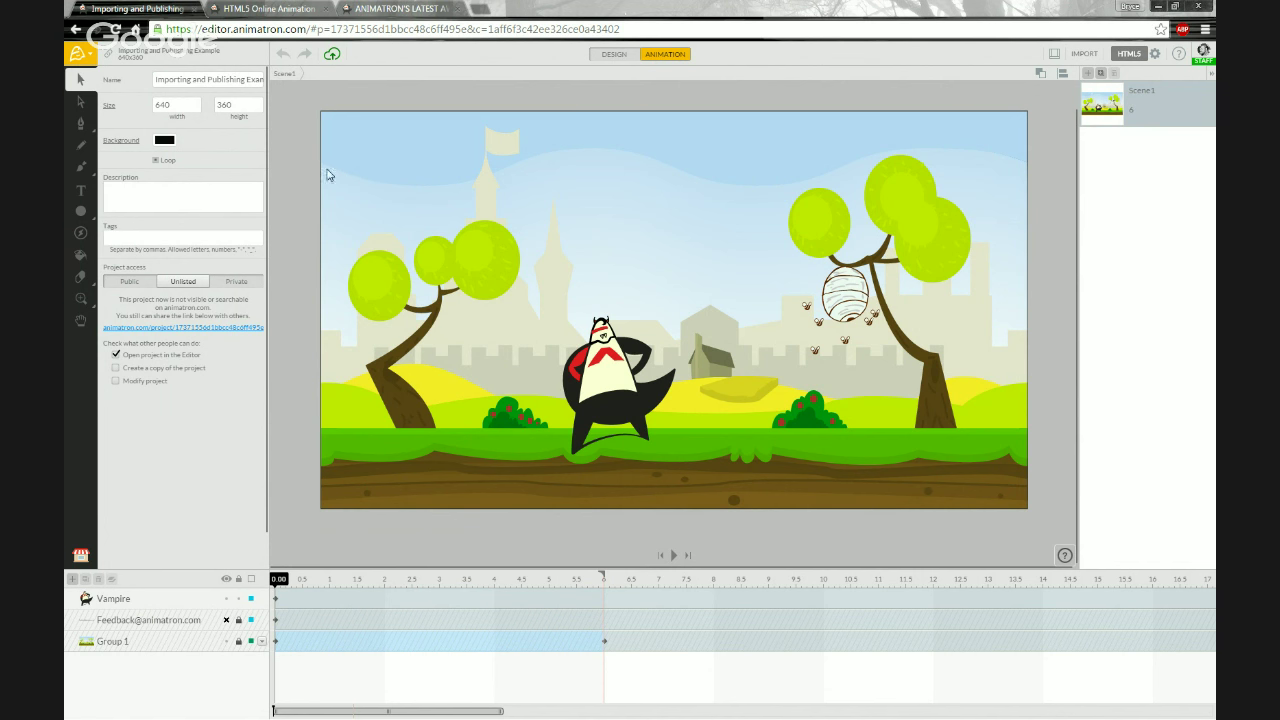
# Switch back to the original Importing and Publishing Example from the recent projects, with the playhead at 0 seconds.
pyautogui.click(78, 54)
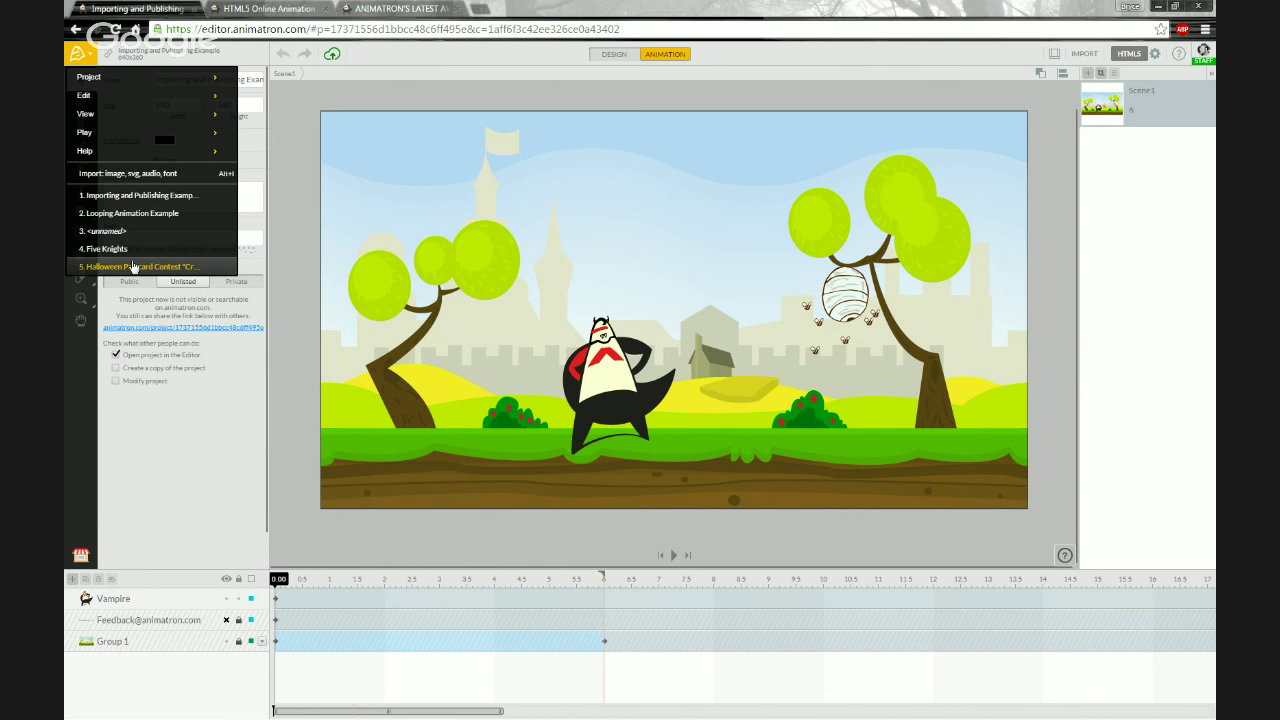
pyautogui.click(126, 200)
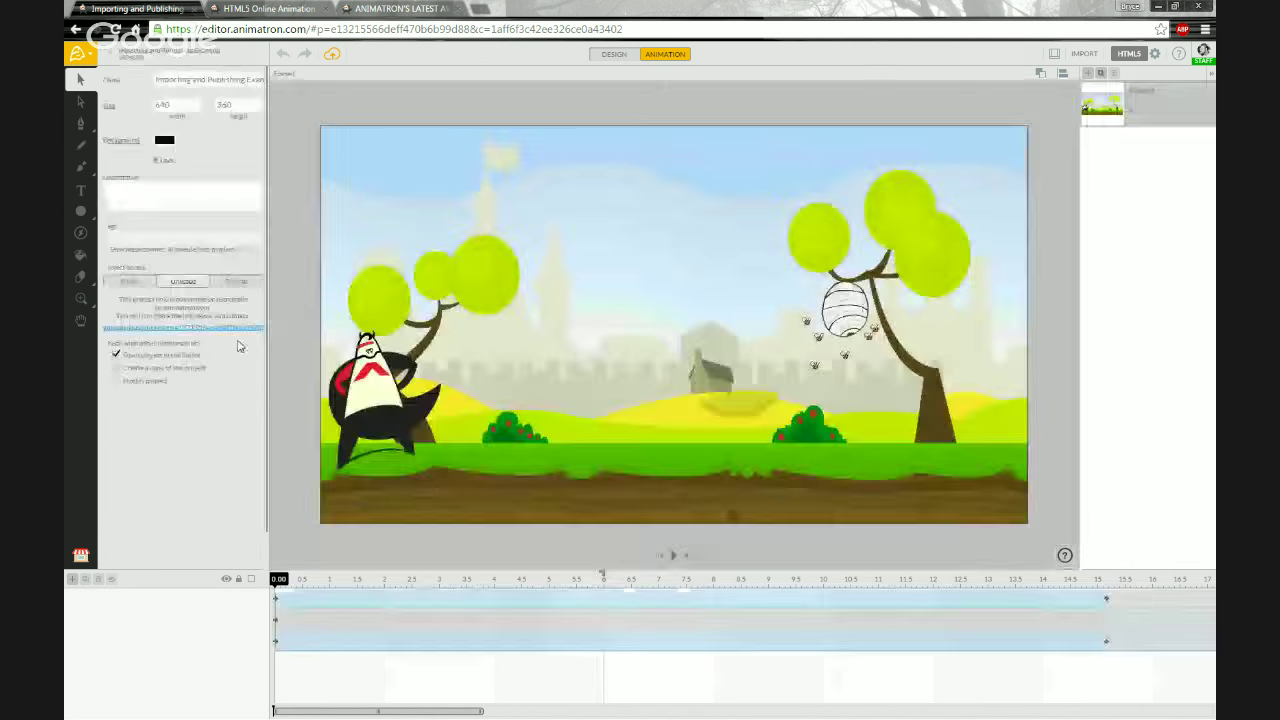
pyautogui.moveTo(279, 580)
pyautogui.mouseDown()
pyautogui.moveTo(604, 586)
pyautogui.moveTo(346, 584)
pyautogui.moveTo(276, 570)
pyautogui.moveTo(630, 572)
pyautogui.moveTo(268, 583)
pyautogui.mouseUp()
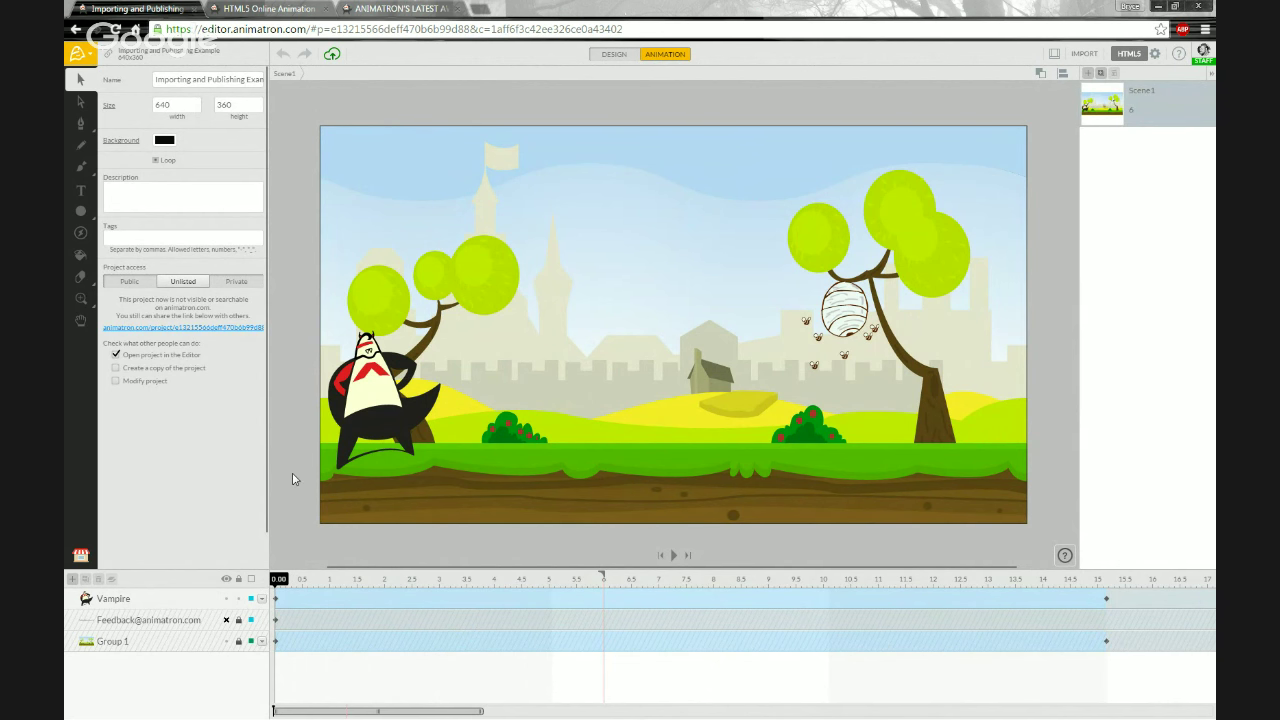
# Browse the My Projects list to compare the two Importing and Publishing projects, and close it without opening one.
pyautogui.click(78, 58)
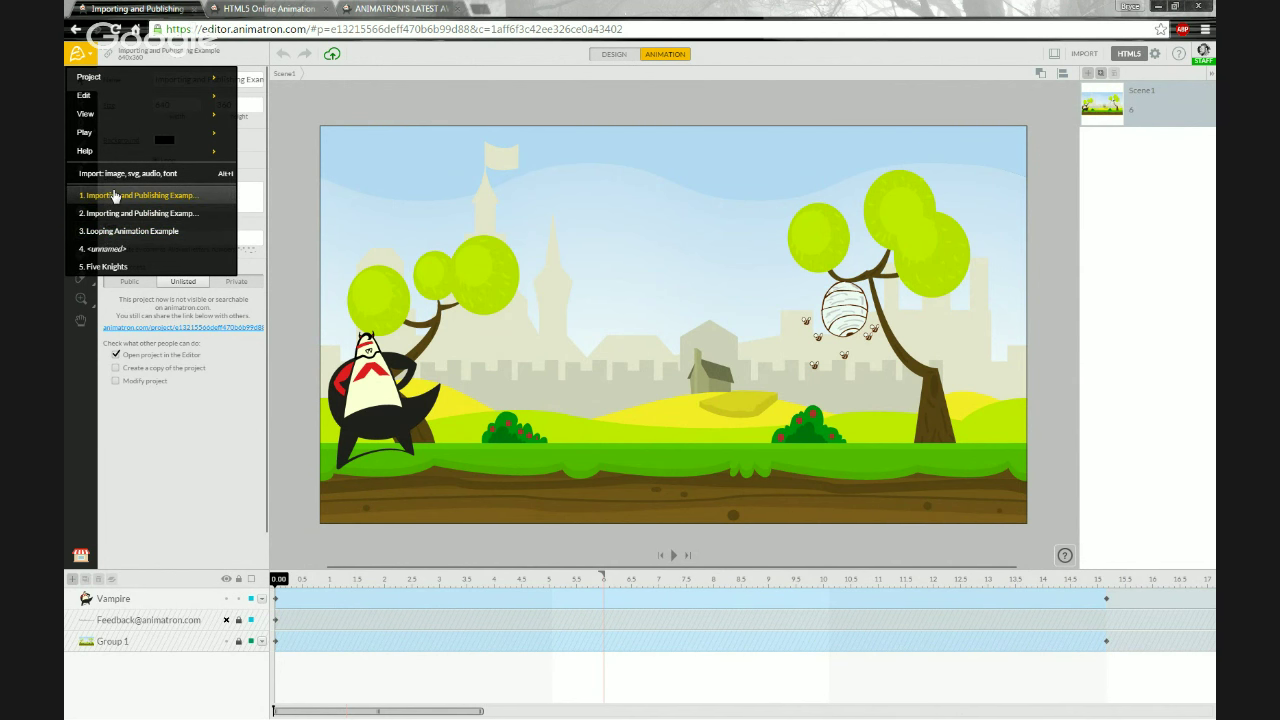
pyautogui.moveTo(143, 82)
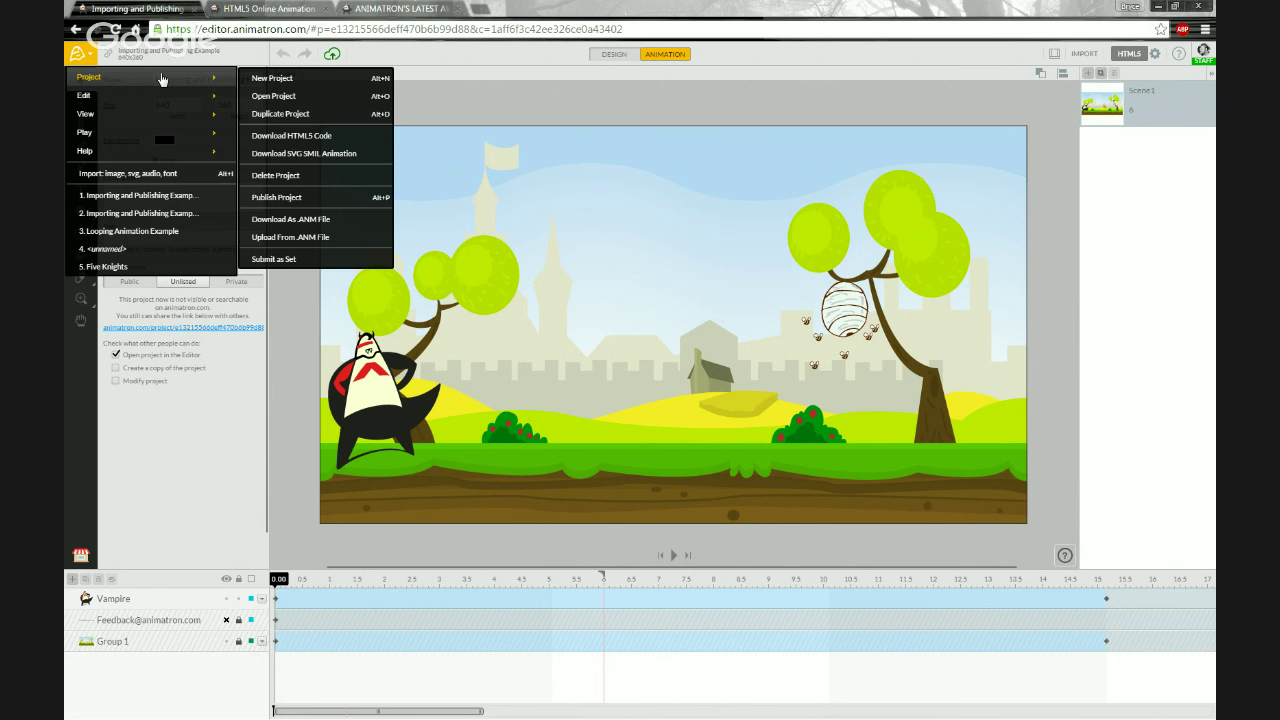
pyautogui.click(332, 101)
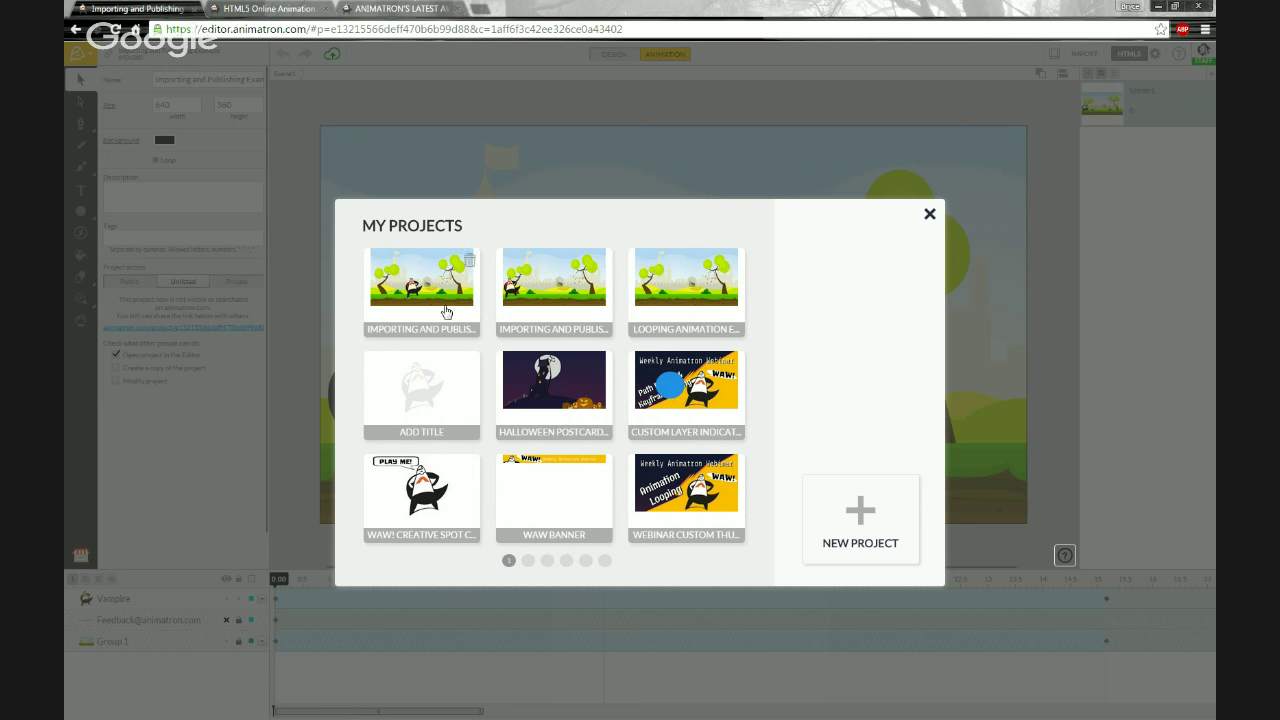
pyautogui.click(929, 215)
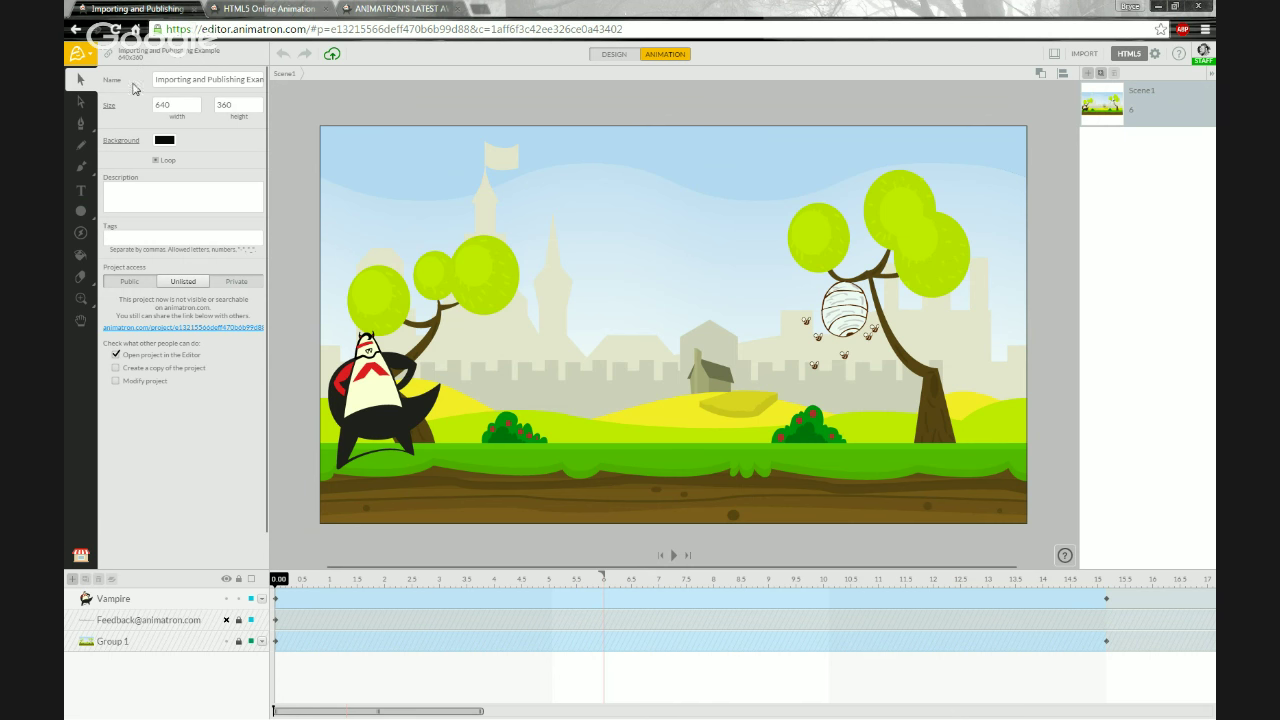
# Rename the original project to "Importing and Publishing Example 01" in the project properties.
pyautogui.click(82, 557)
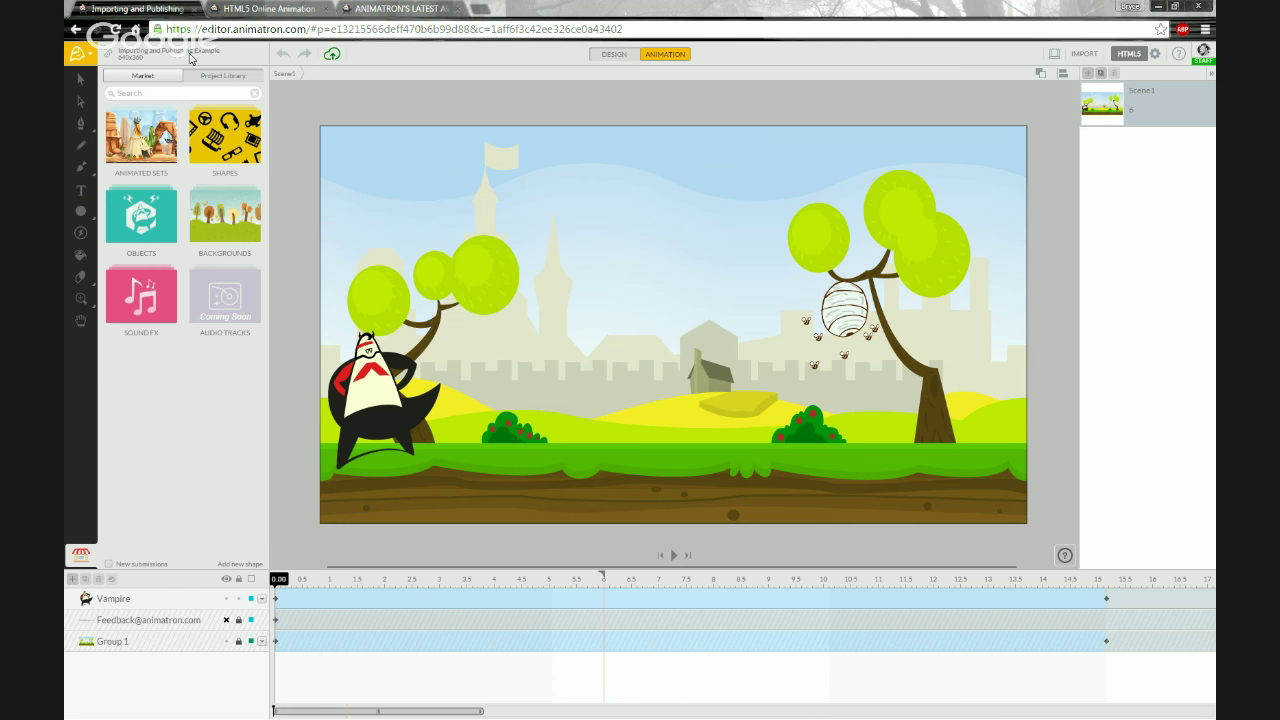
pyautogui.click(165, 58)
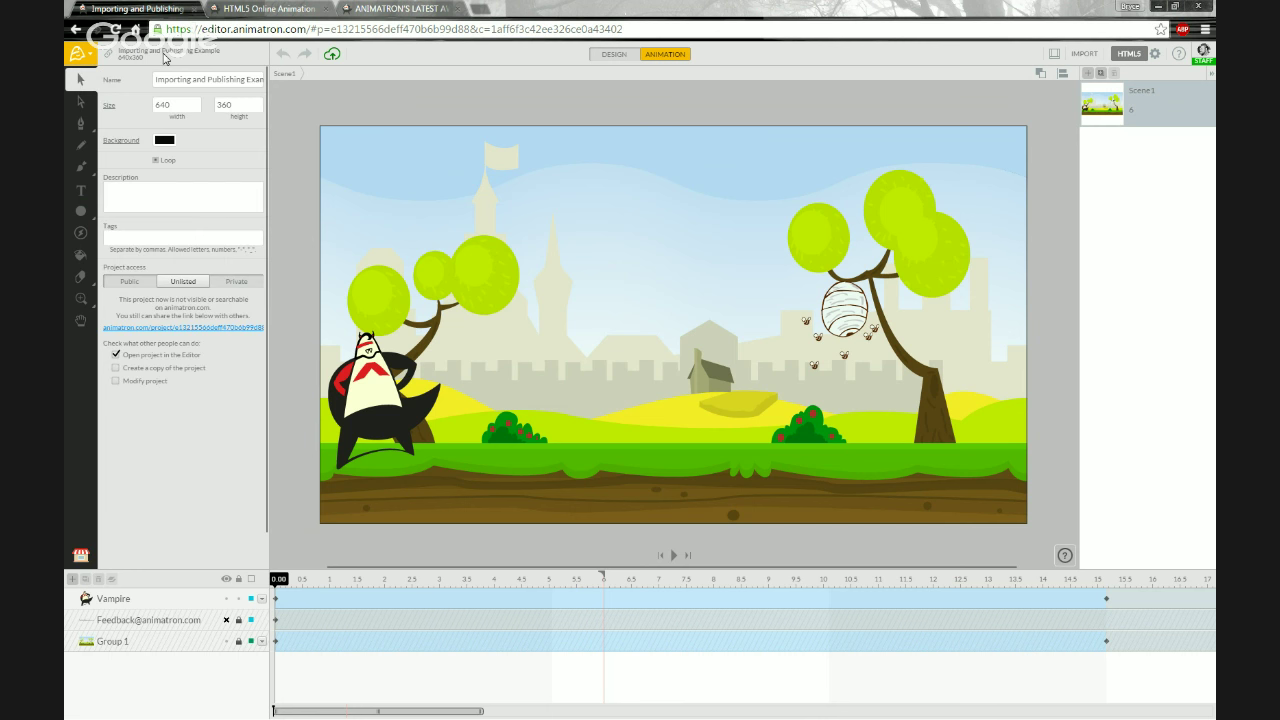
pyautogui.click(226, 86)
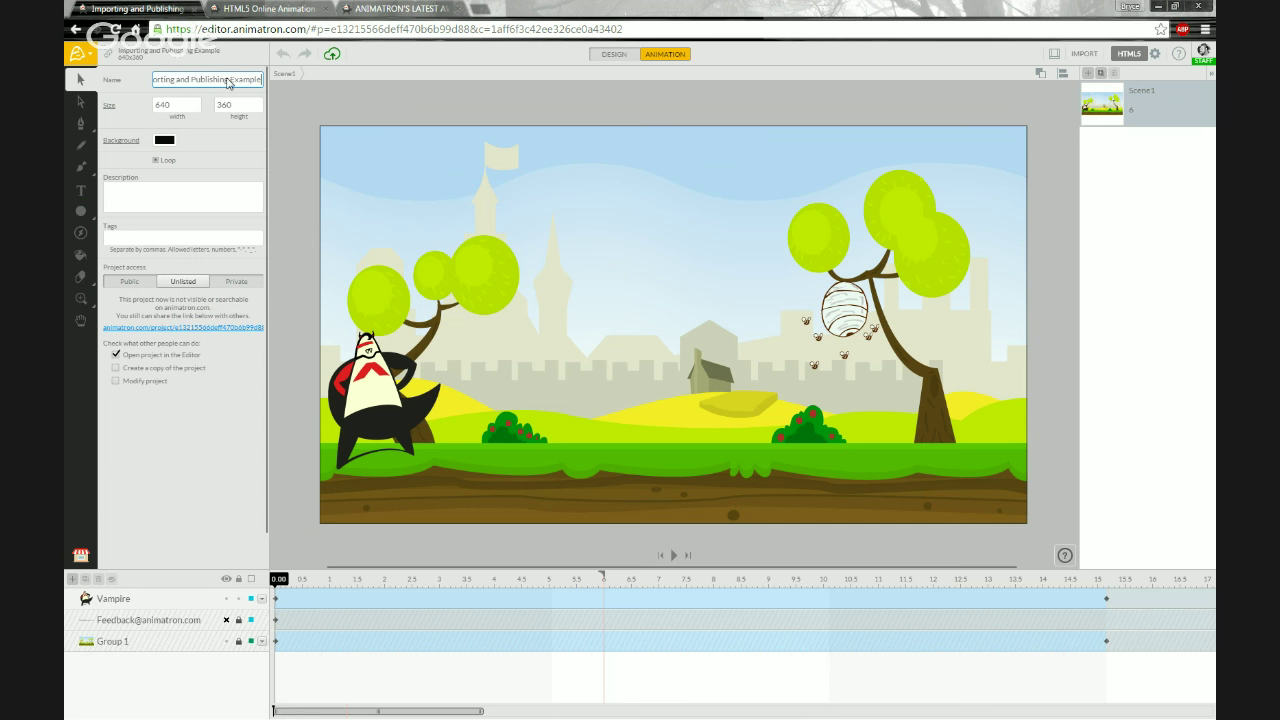
pyautogui.write('101')
pyautogui.press('Return')
# Open the My Projects list to check the renamed project, and close it without opening one.
pyautogui.click(85, 58)
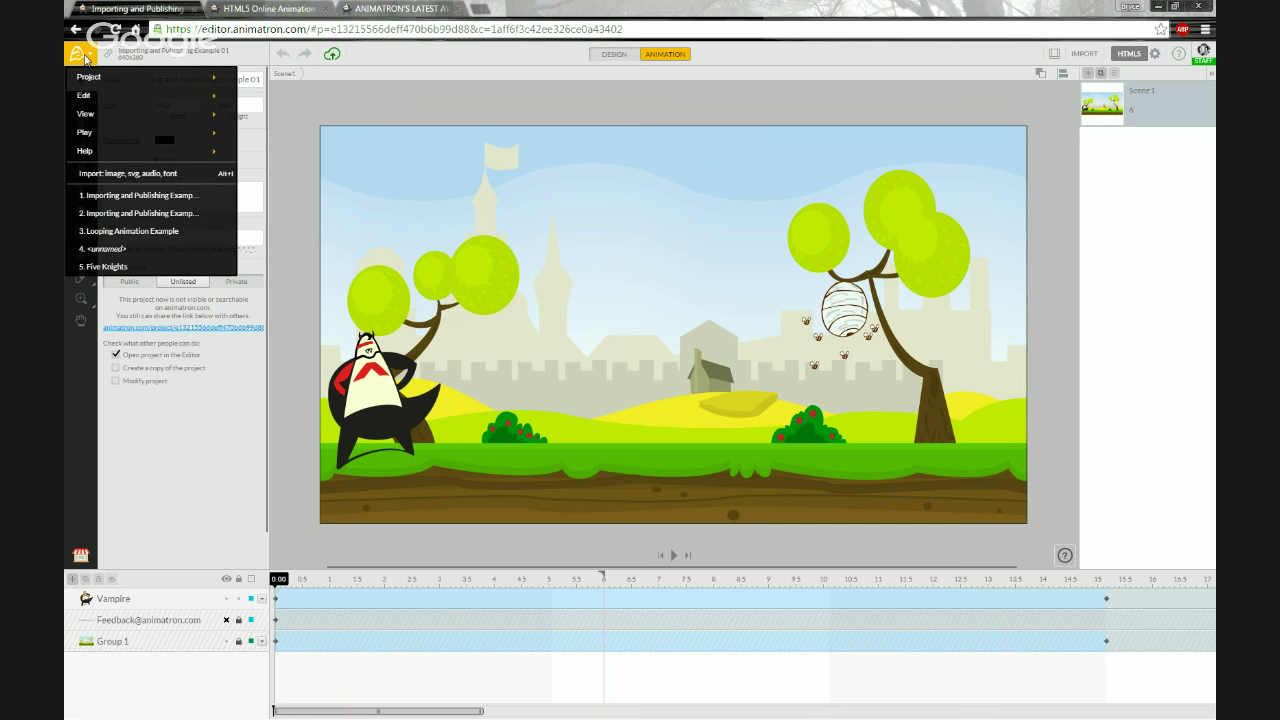
pyautogui.moveTo(205, 80)
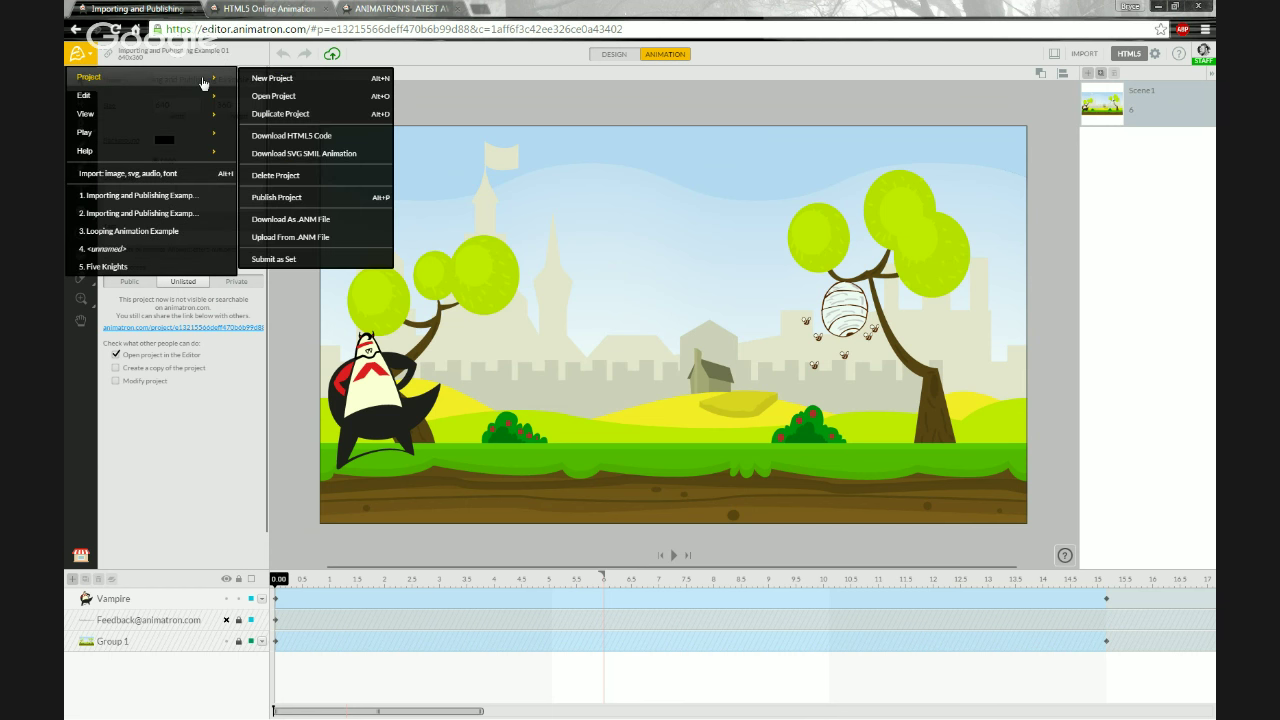
pyautogui.click(322, 100)
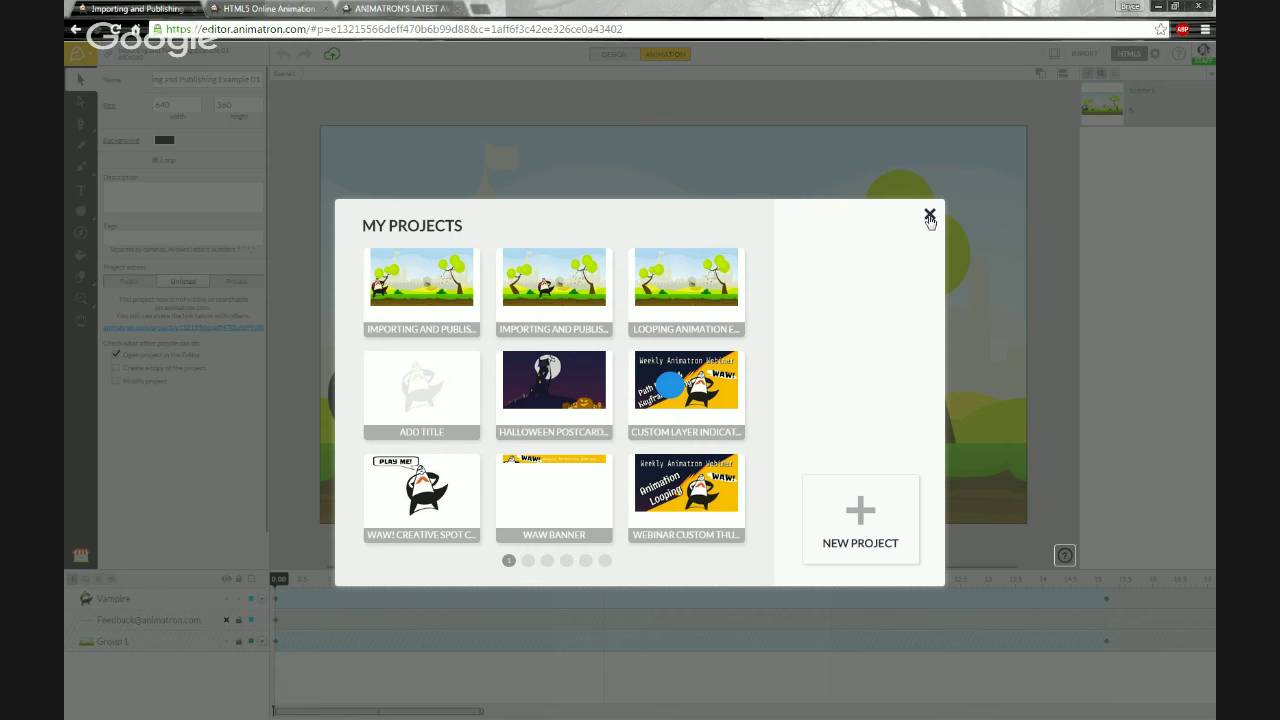
pyautogui.click(929, 216)
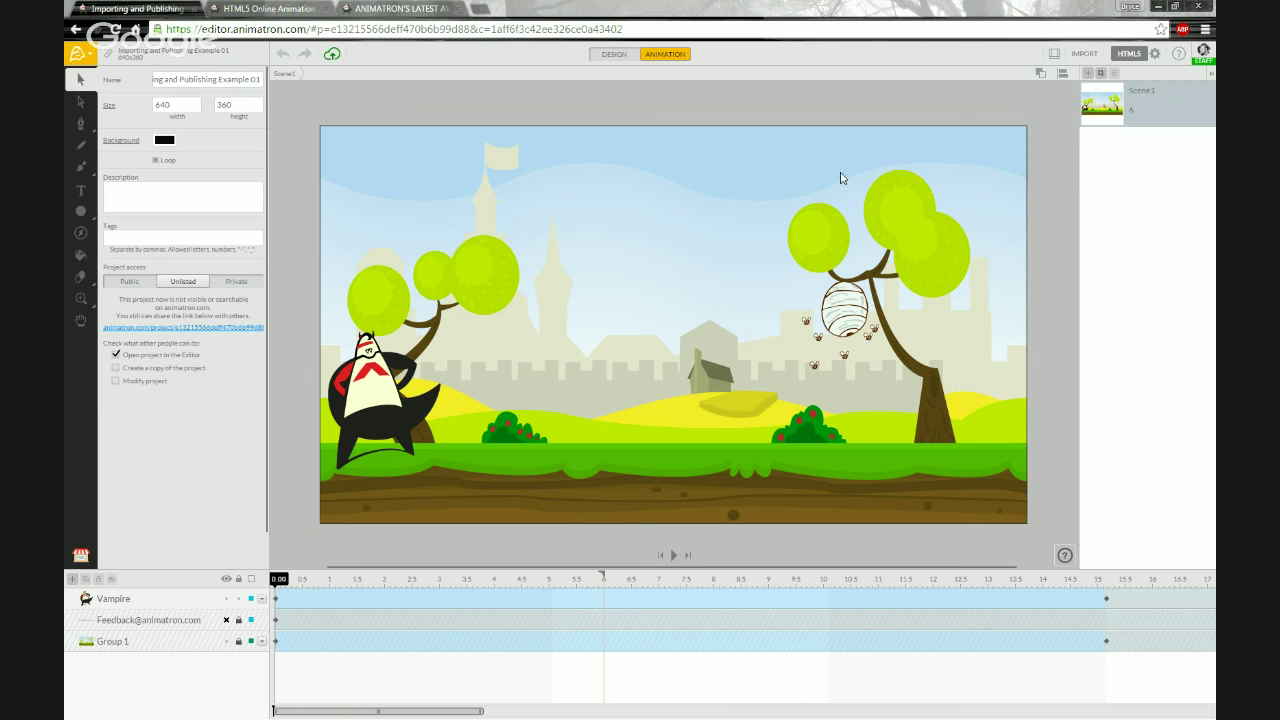
# Collapse the scene list and publish the project as HTML5.
pyautogui.click(1210, 76)
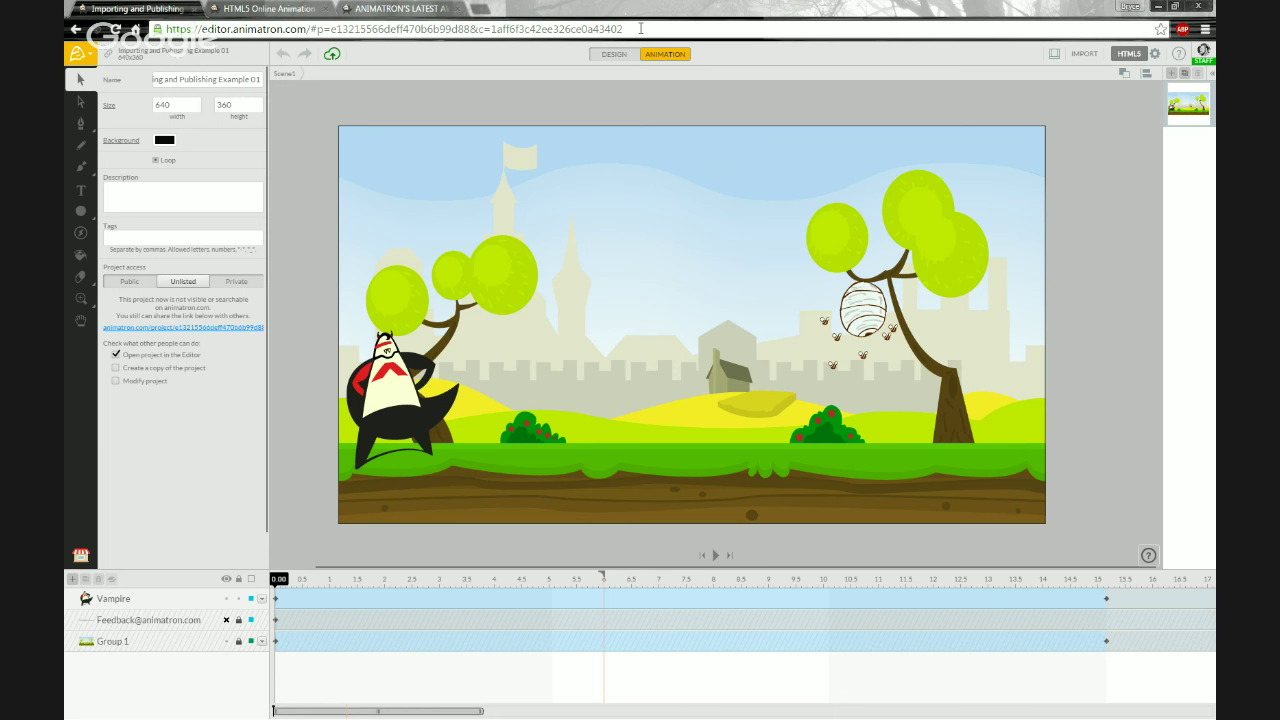
pyautogui.moveTo(640, 28); pyautogui.dragTo(148, 28)
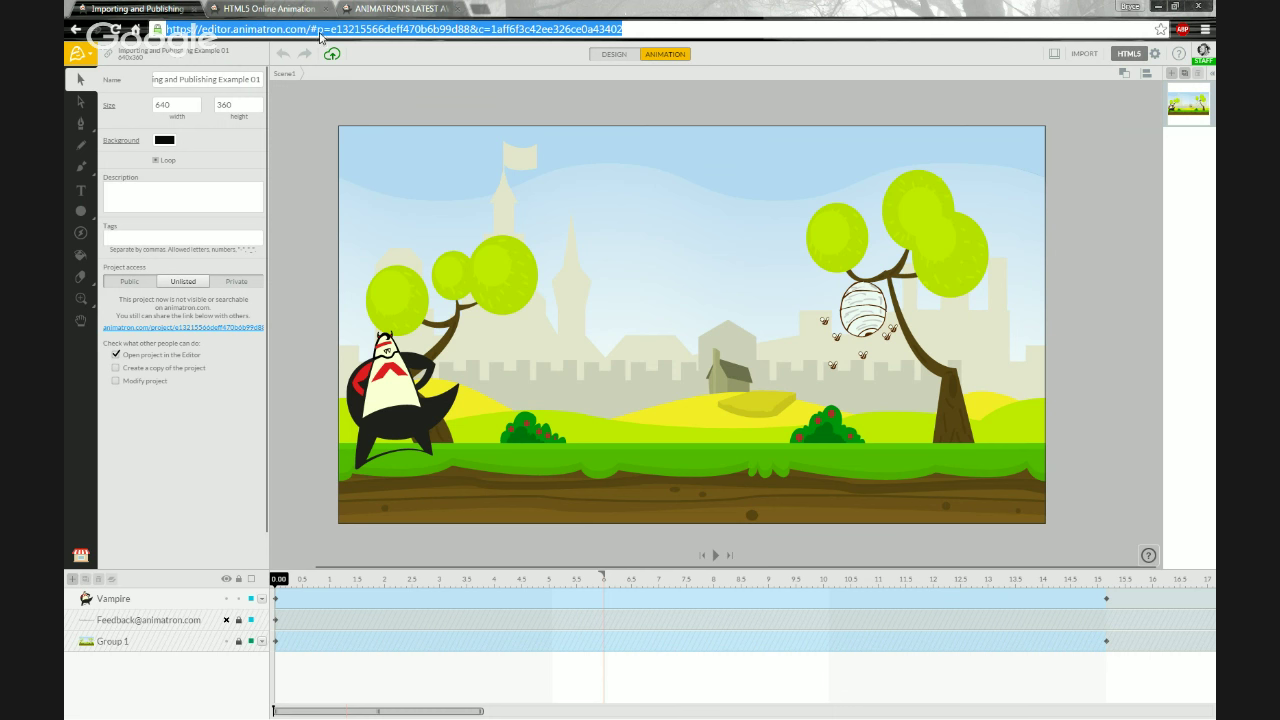
pyautogui.click(1155, 56)
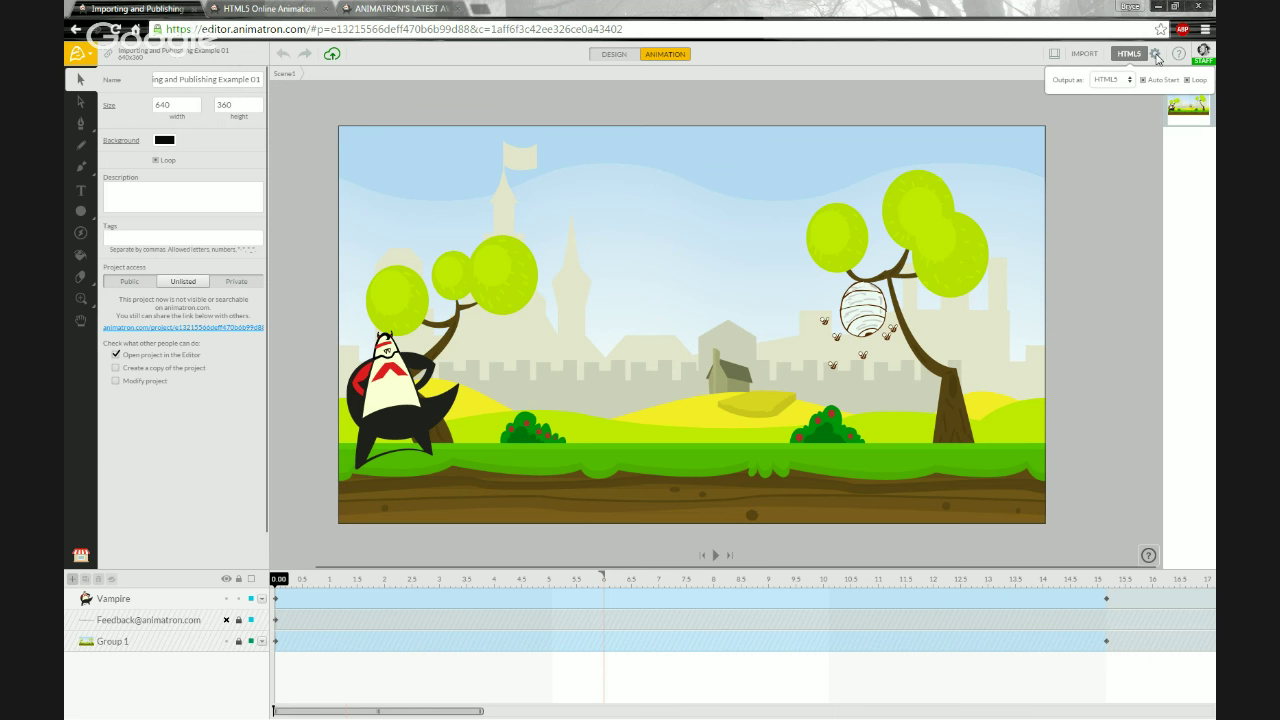
pyautogui.click(1156, 56)
pyautogui.click(1134, 57)
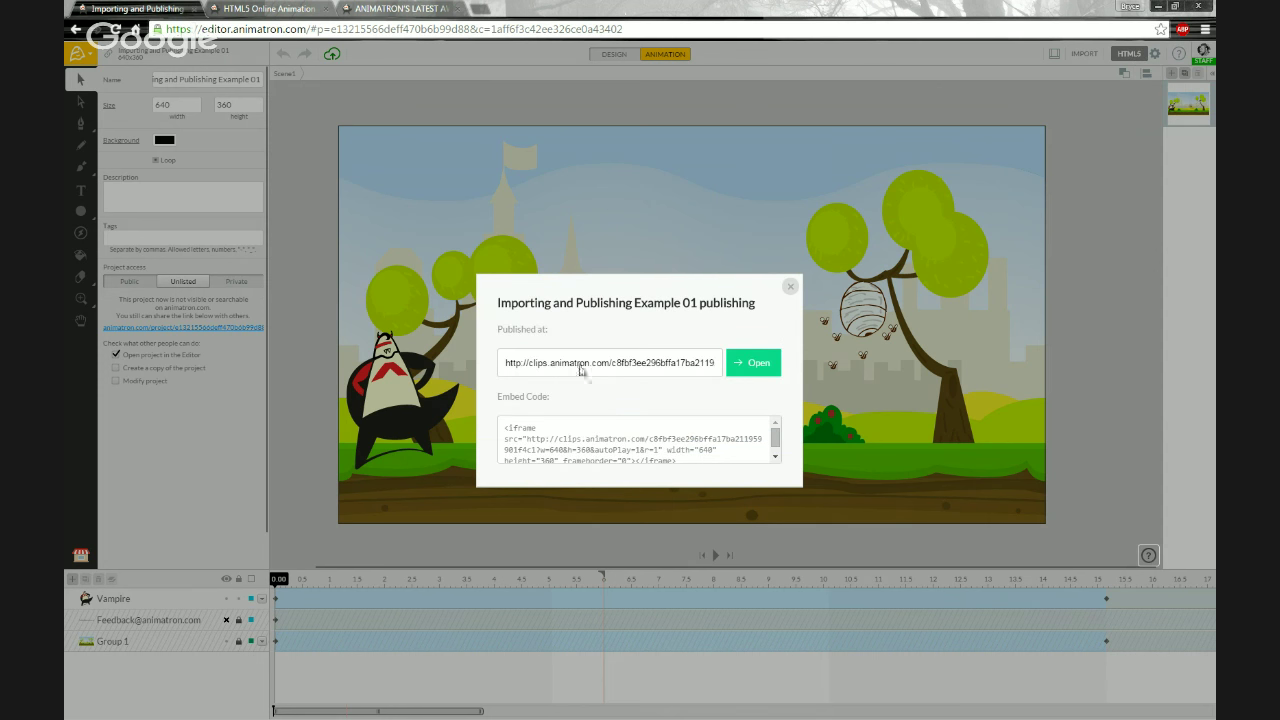
# Open the published clip from its link and select its full web address.
pyautogui.click(531, 368)
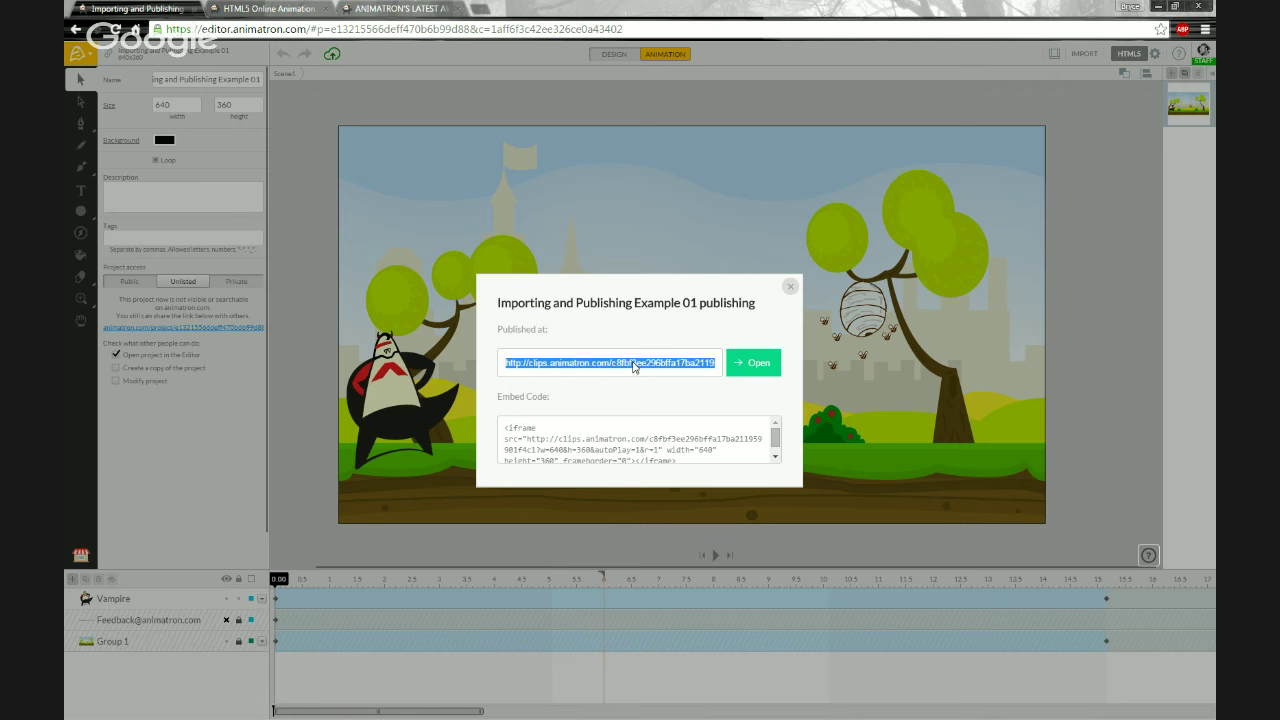
pyautogui.click(756, 363)
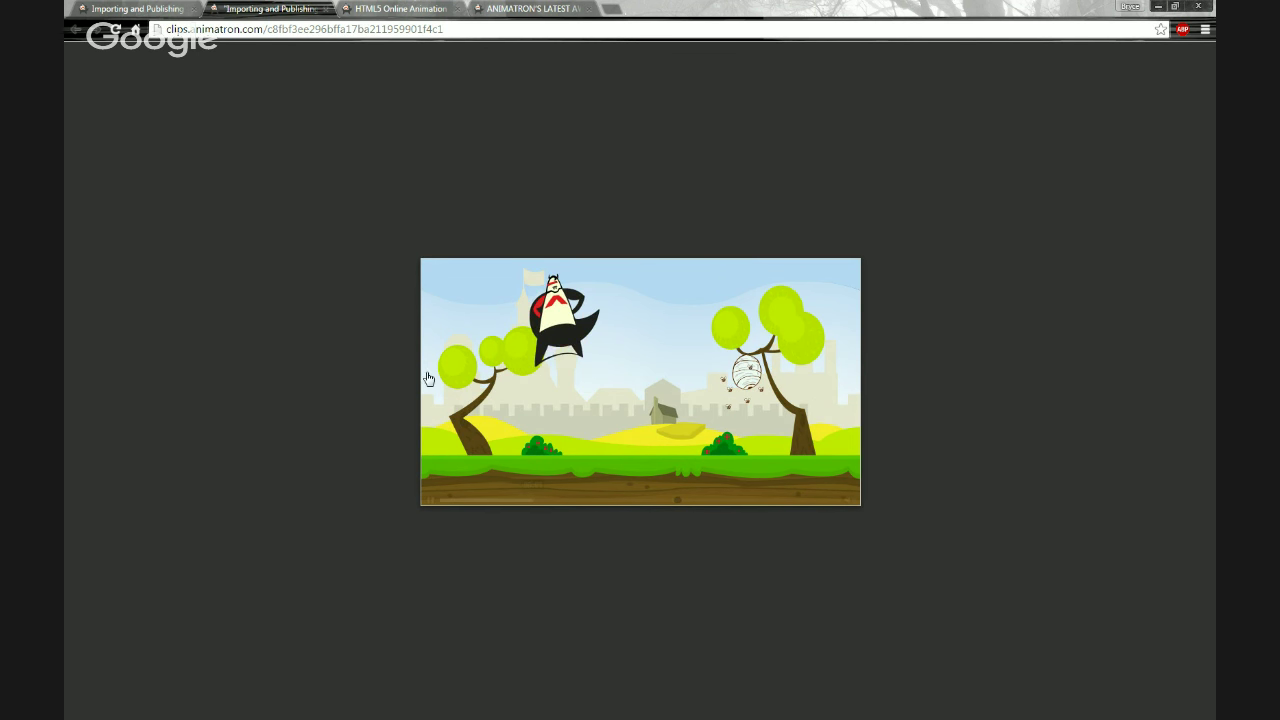
pyautogui.click(456, 29)
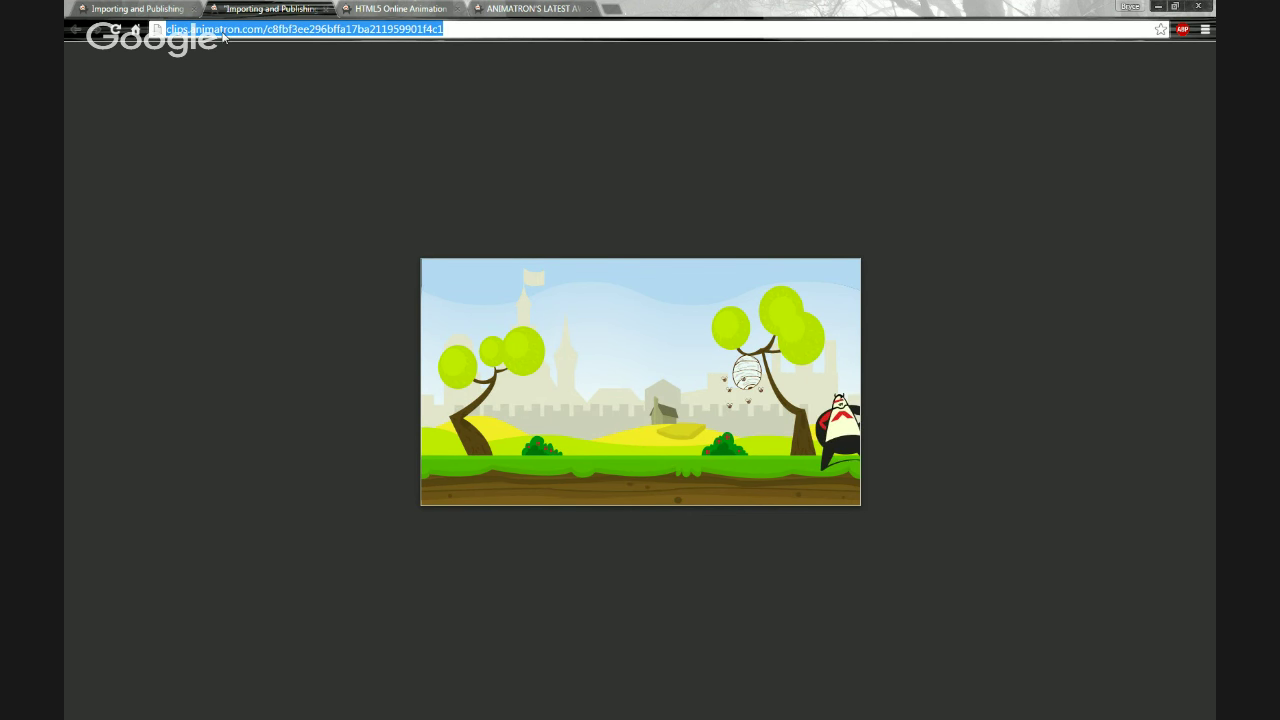
pyautogui.click(443, 29)
pyautogui.moveTo(443, 29); pyautogui.dragTo(266, 32)
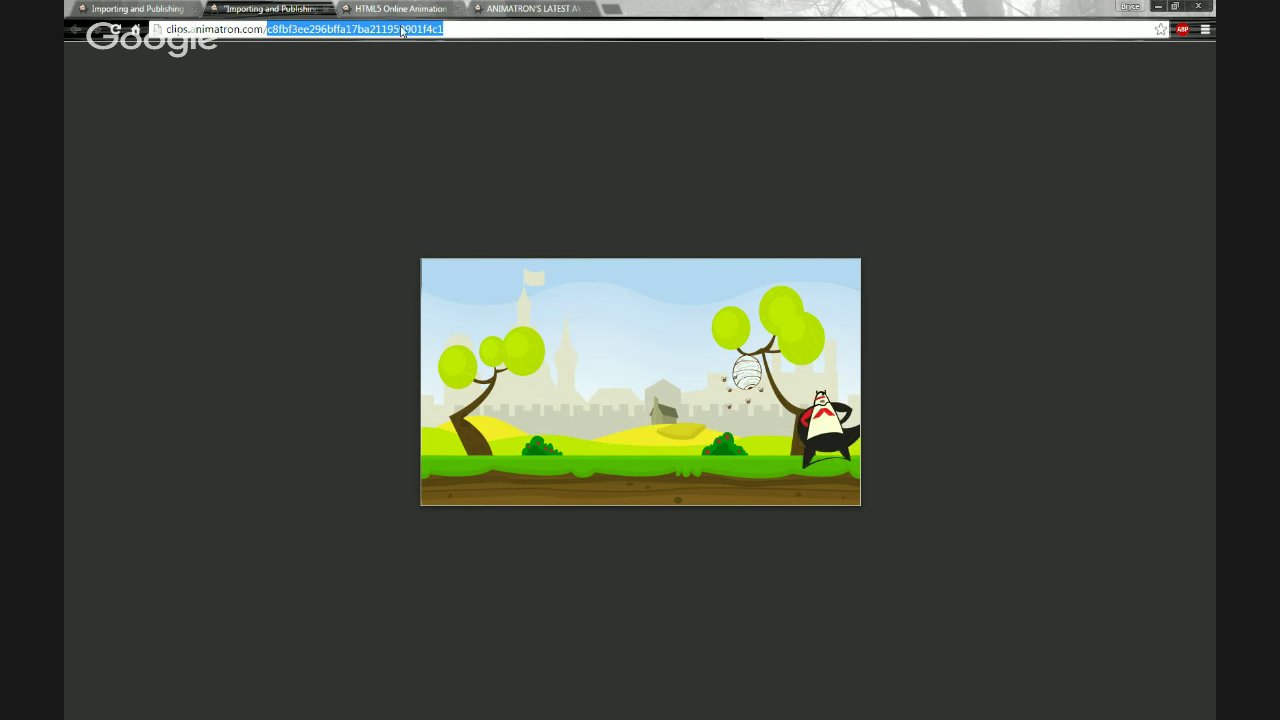
pyautogui.click(456, 29)
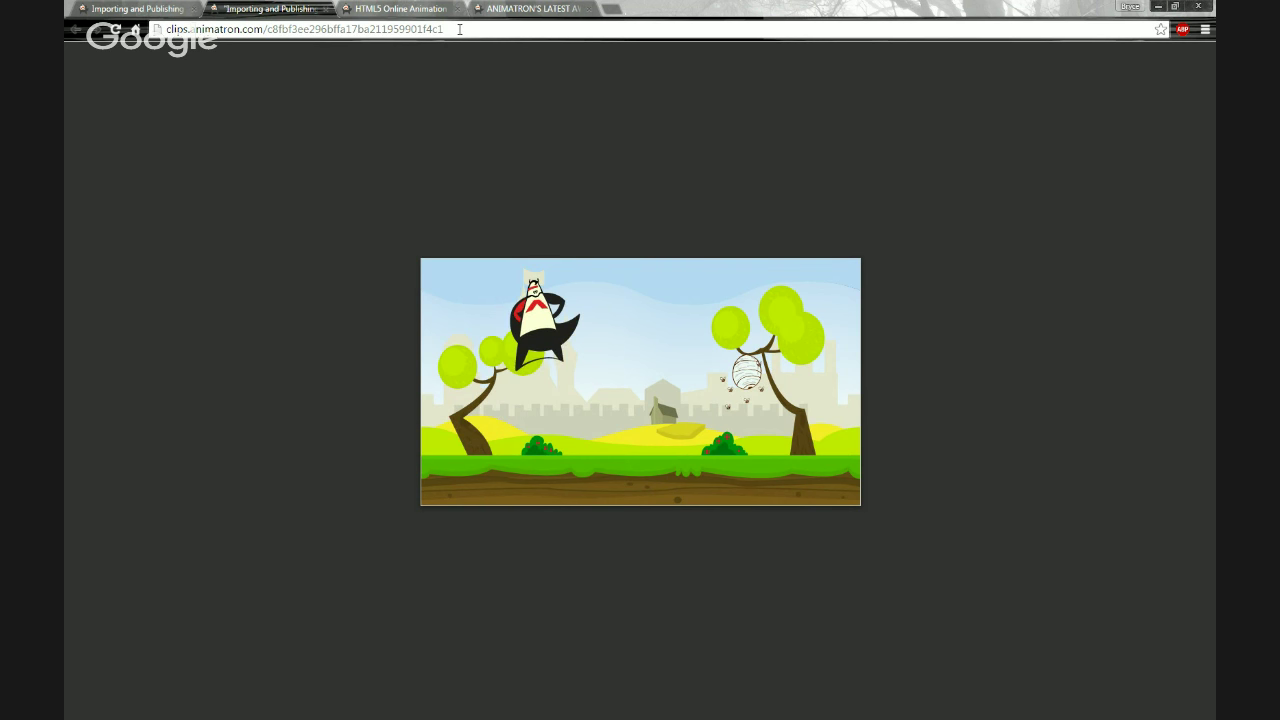
pyautogui.moveTo(458, 29); pyautogui.dragTo(187, 29)
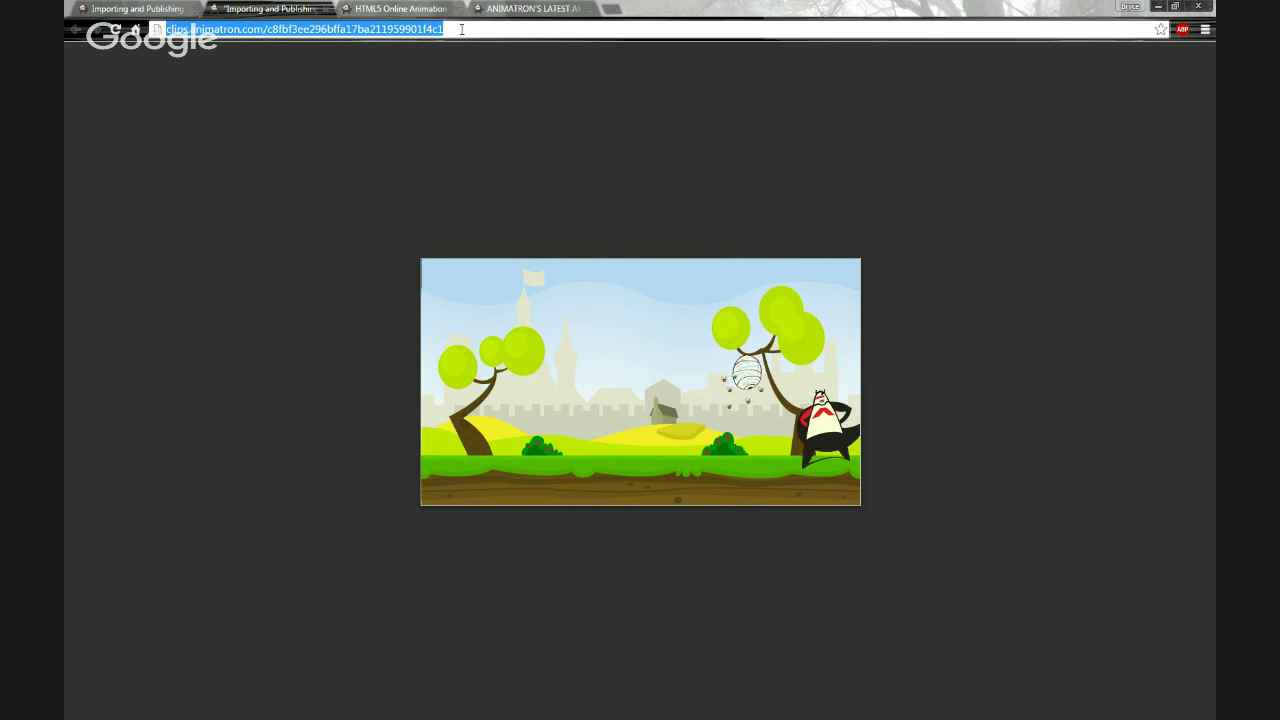
pyautogui.click(464, 29)
pyautogui.moveTo(464, 29); pyautogui.dragTo(164, 29)
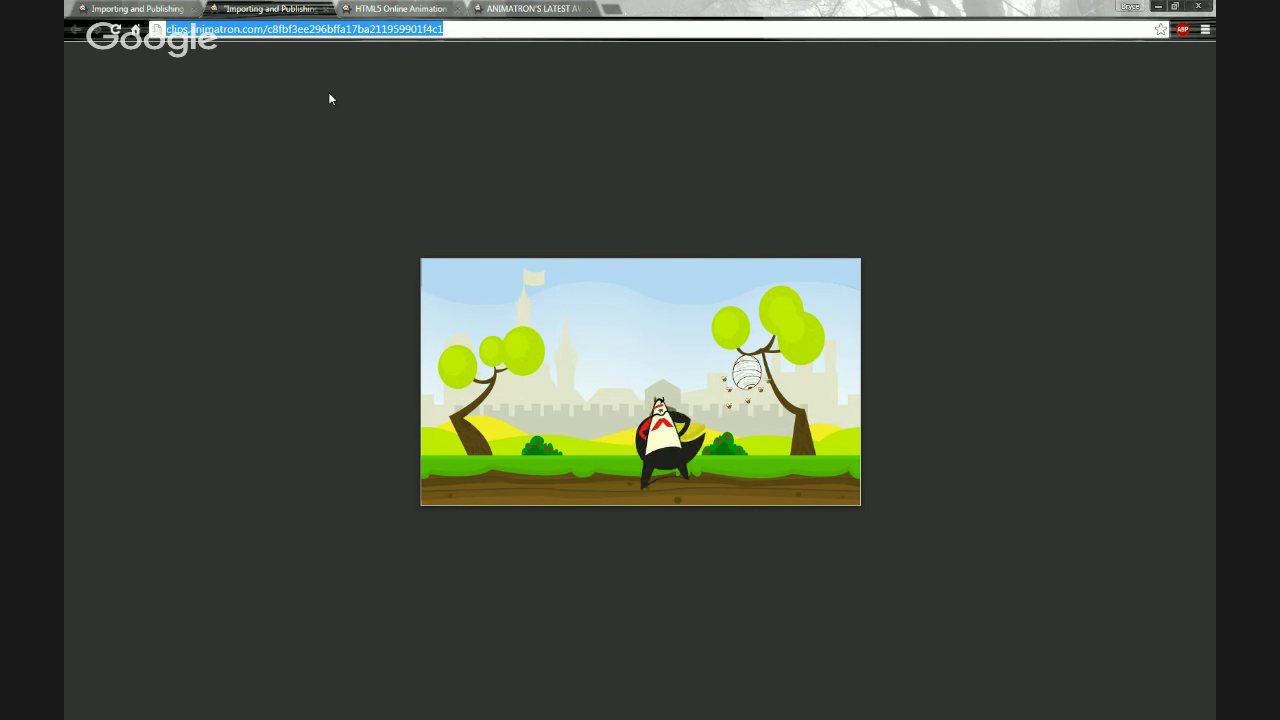
pyautogui.click(465, 27)
pyautogui.moveTo(465, 27); pyautogui.dragTo(160, 30)
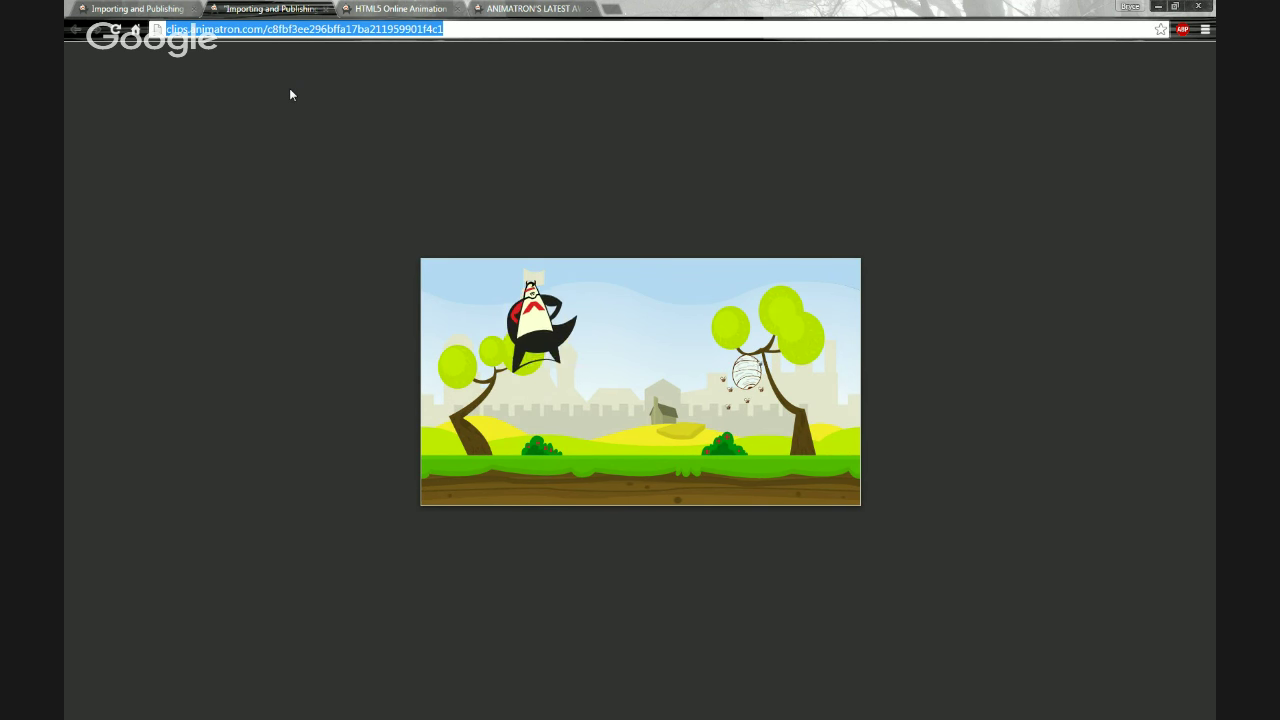
# Close the published clip and its publishing dialog, and look through the project's download options.
pyautogui.click(326, 9)
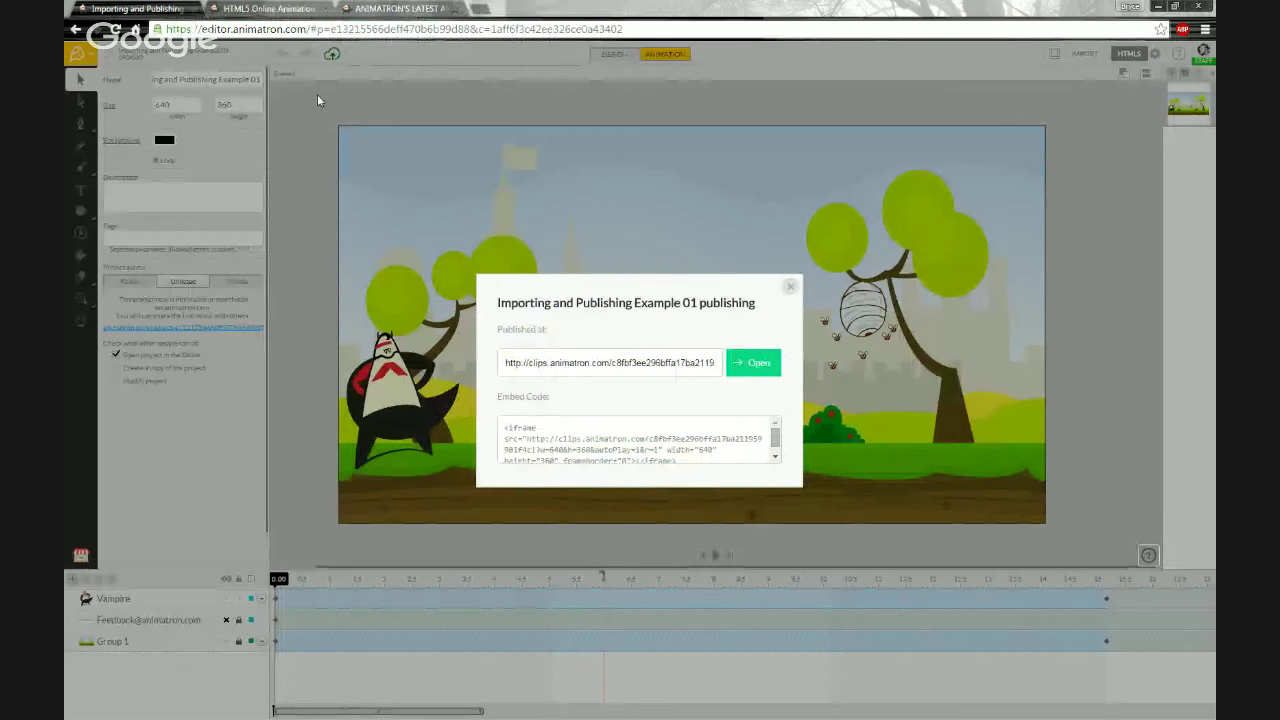
pyautogui.click(791, 287)
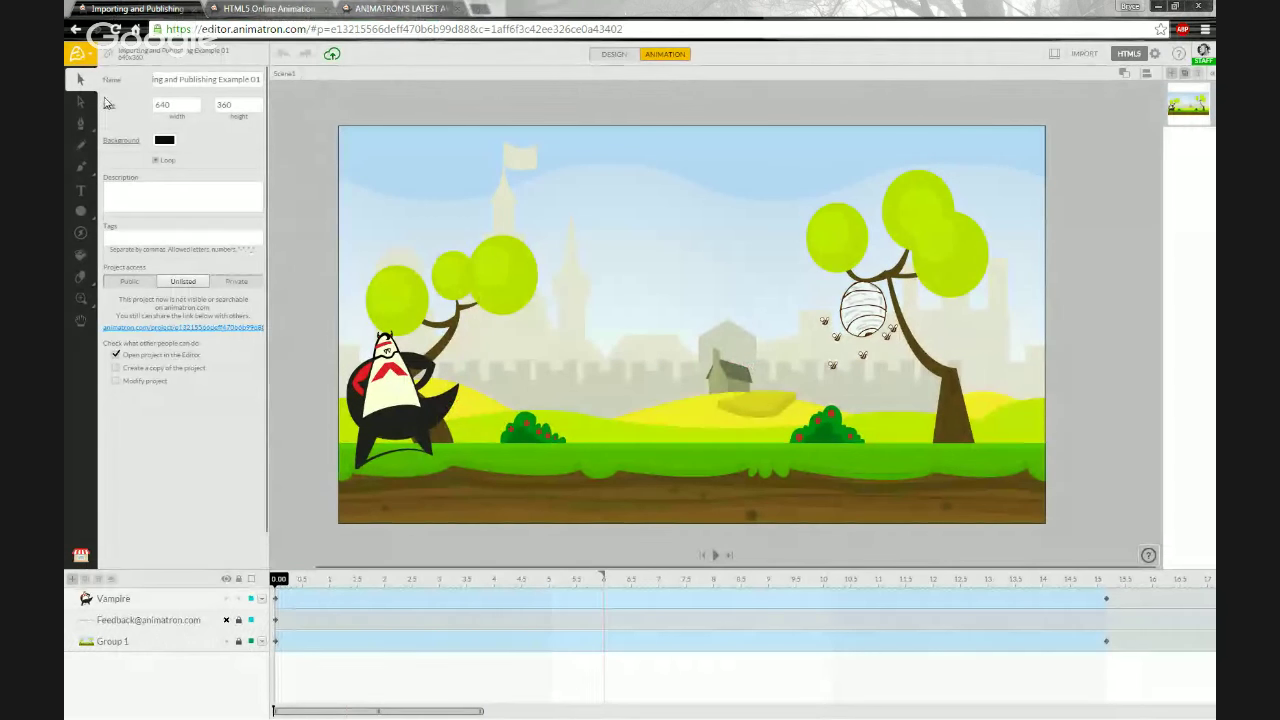
pyautogui.click(92, 59)
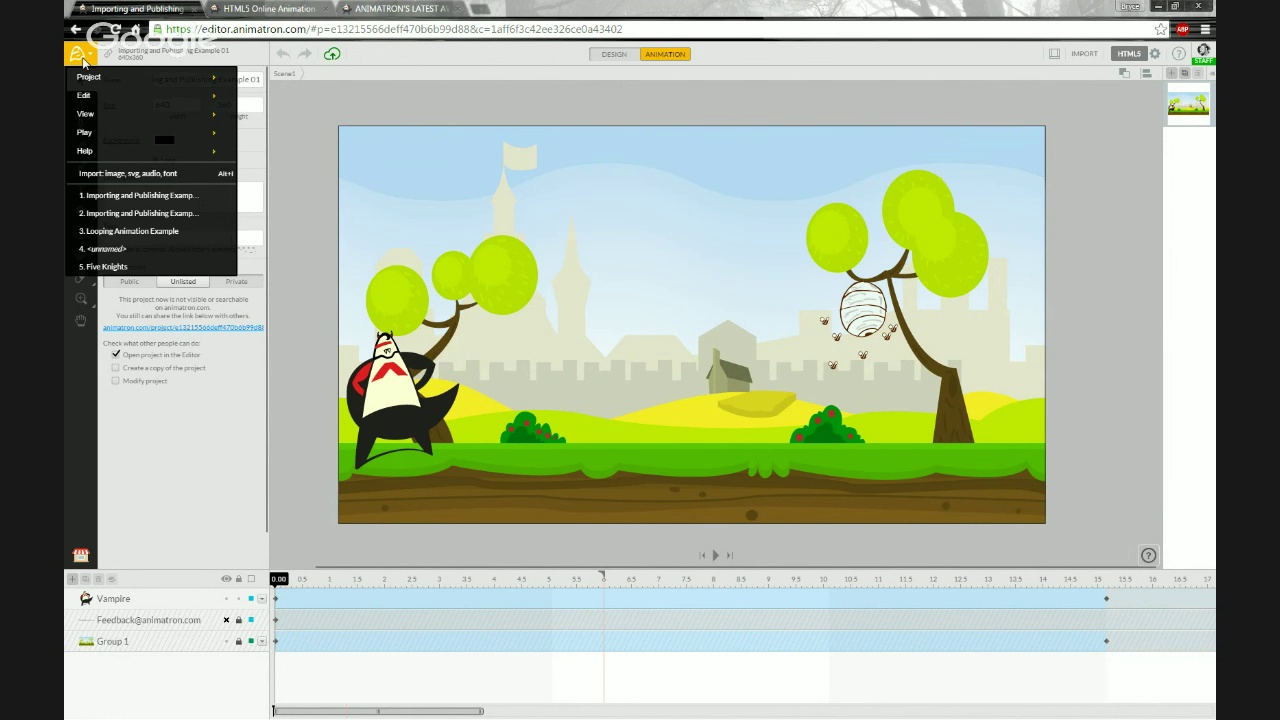
pyautogui.moveTo(132, 82)
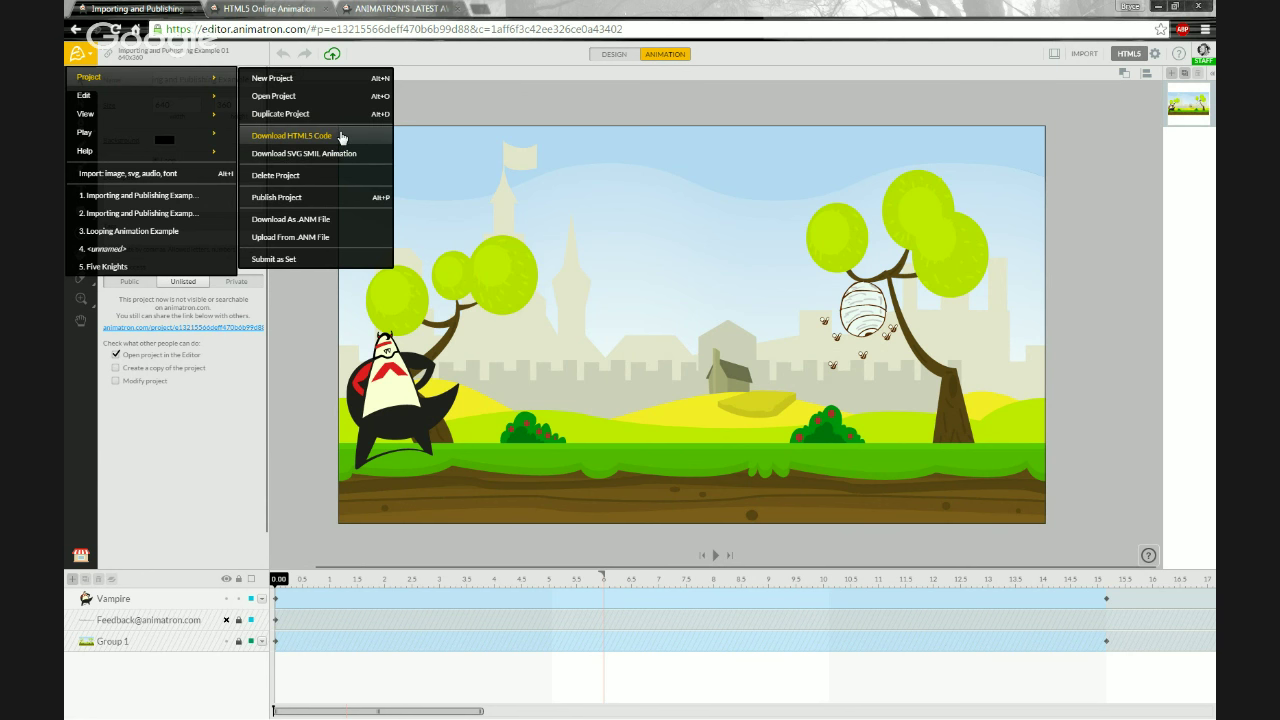
pyautogui.click(79, 60)
# View the open Animatron landing page and blog, and return to the project in the editor.
pyautogui.click(265, 8)
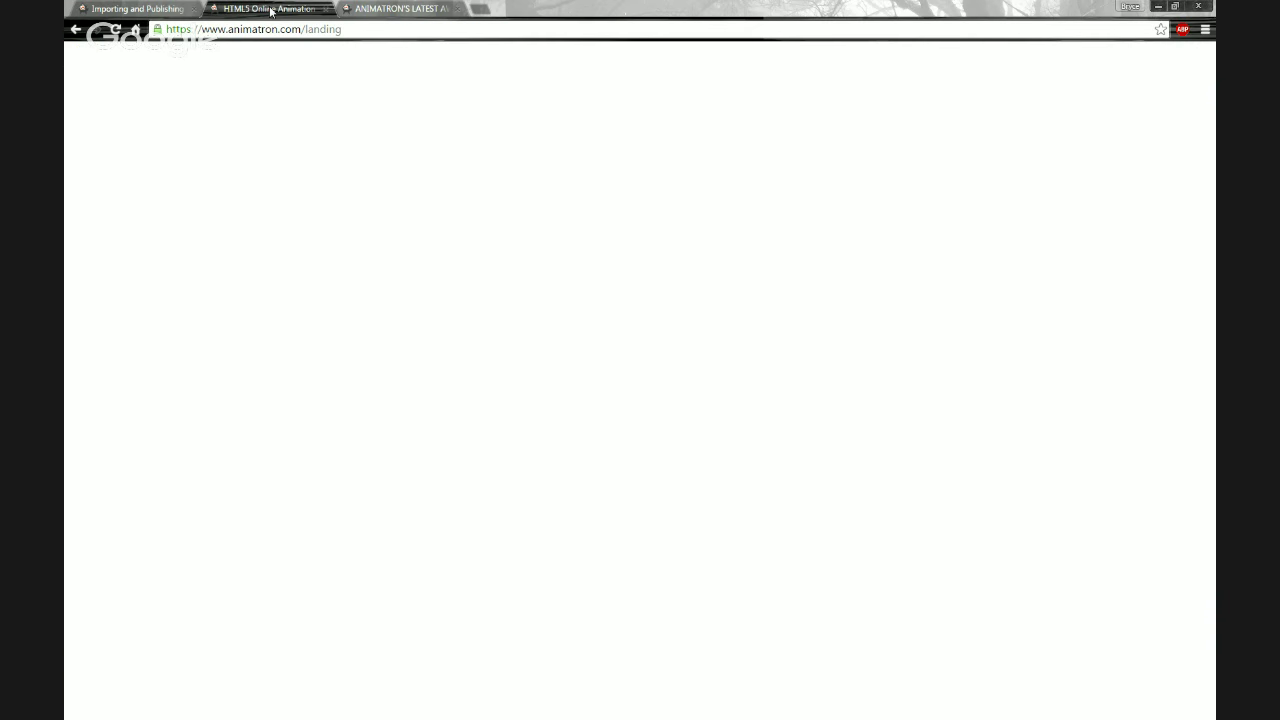
pyautogui.click(369, 12)
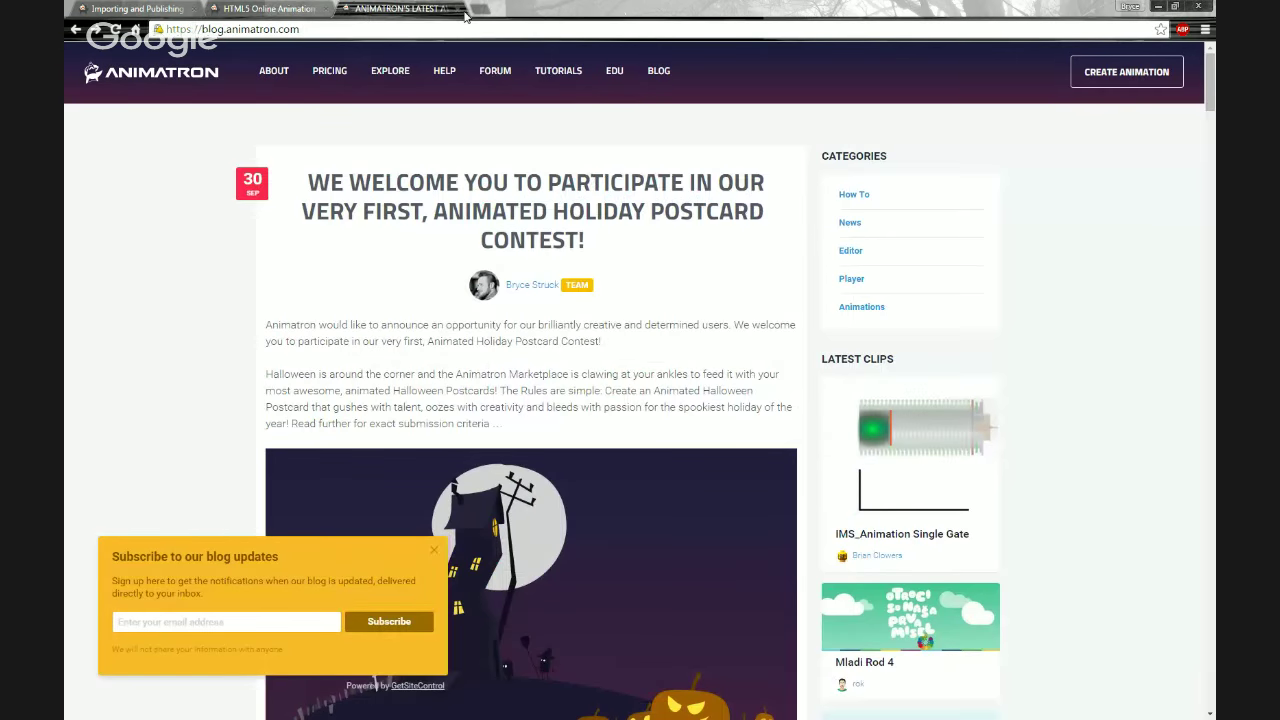
pyautogui.hotkey('ctrl', 'Tab')
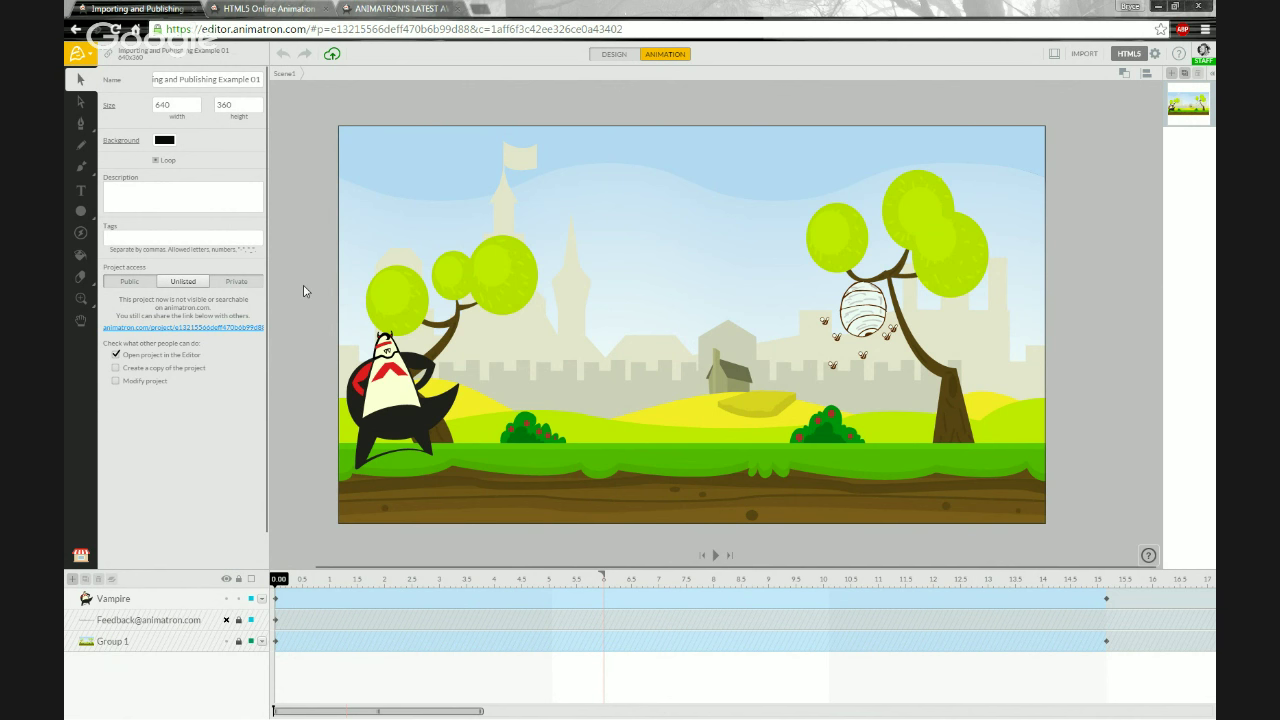
# Download the project as an SVG SMIL animation and preview the downloaded Importing_and_Publishing_Example_01.svg in the browser.
pyautogui.click(87, 56)
pyautogui.moveTo(92, 80)
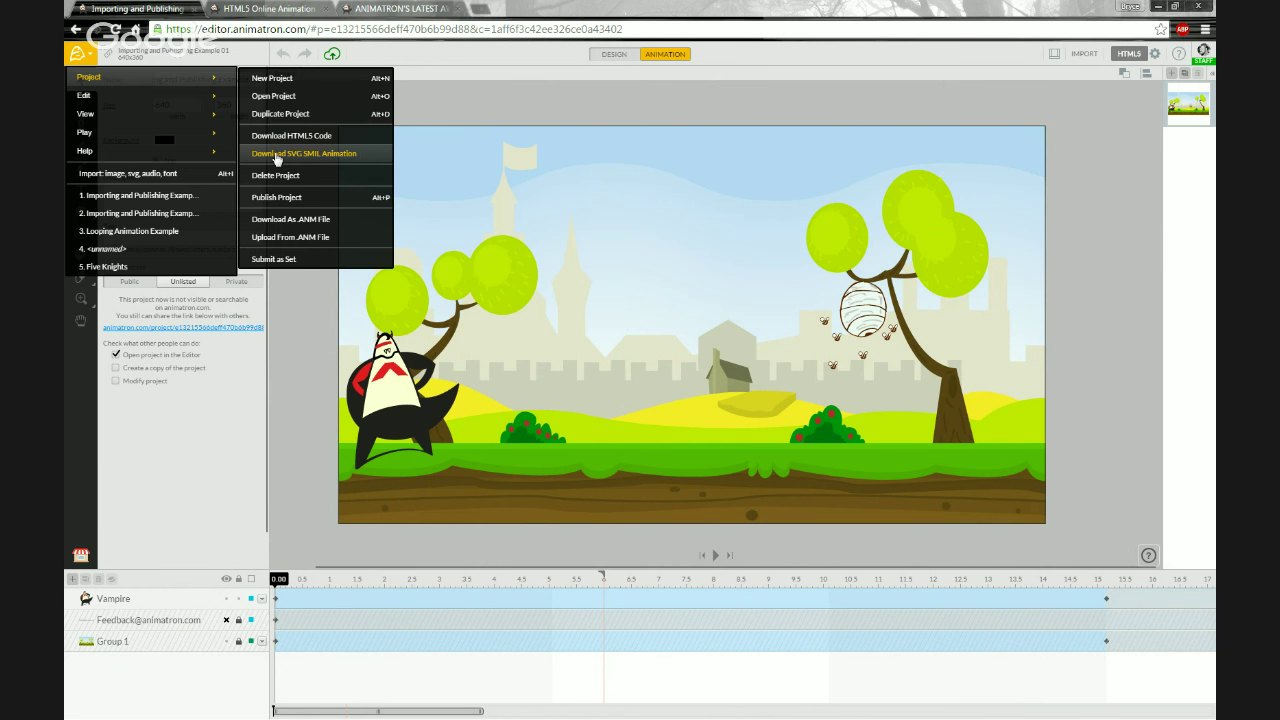
pyautogui.click(366, 157)
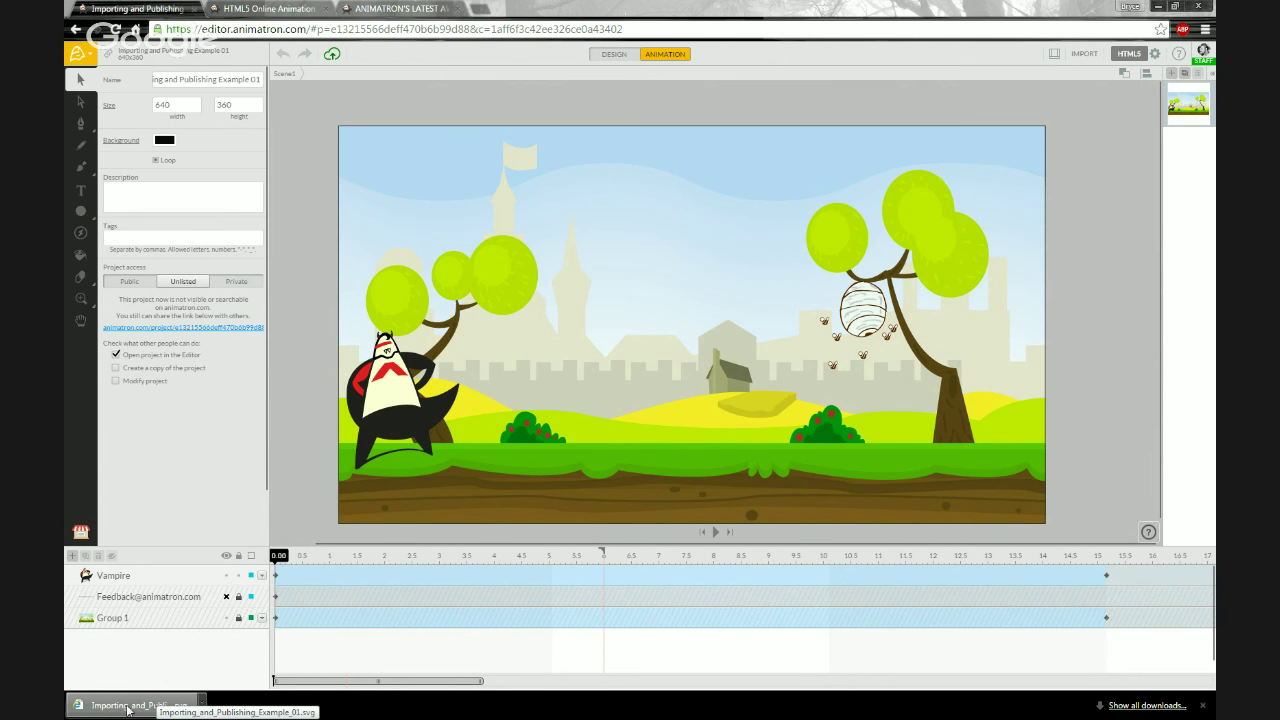
pyautogui.click(127, 708)
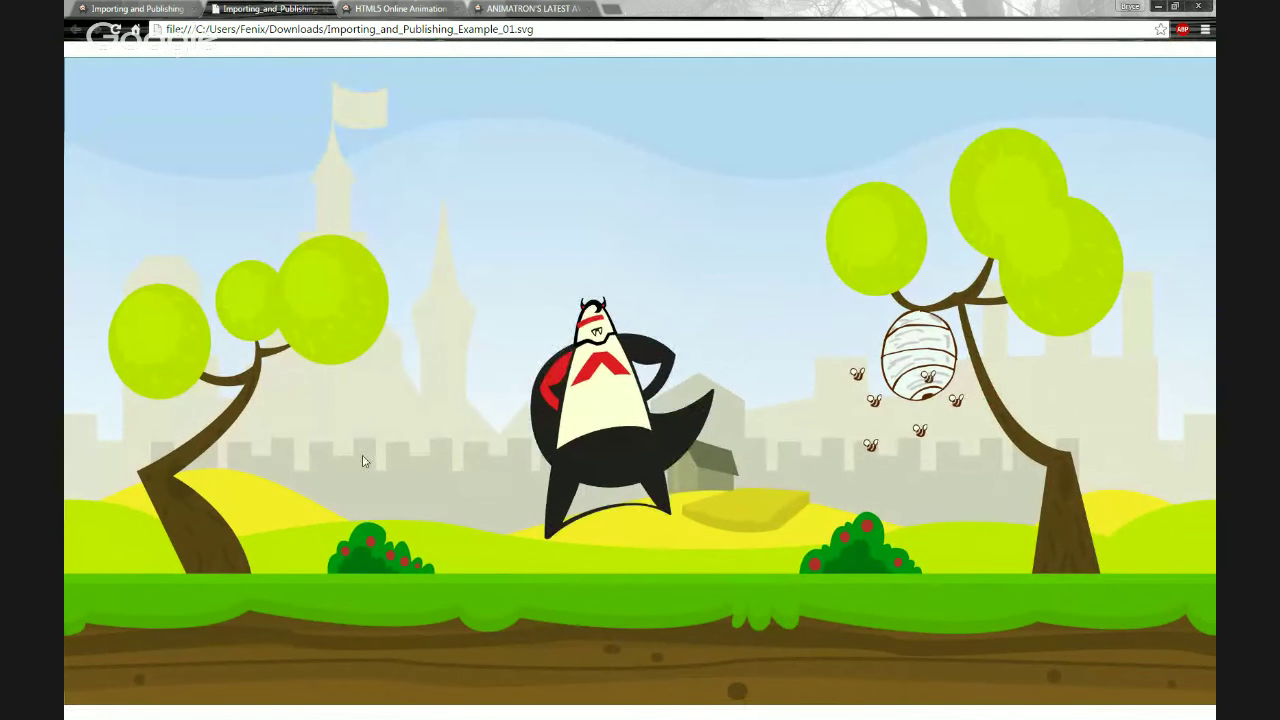
pyautogui.click(326, 9)
pyautogui.click(80, 56)
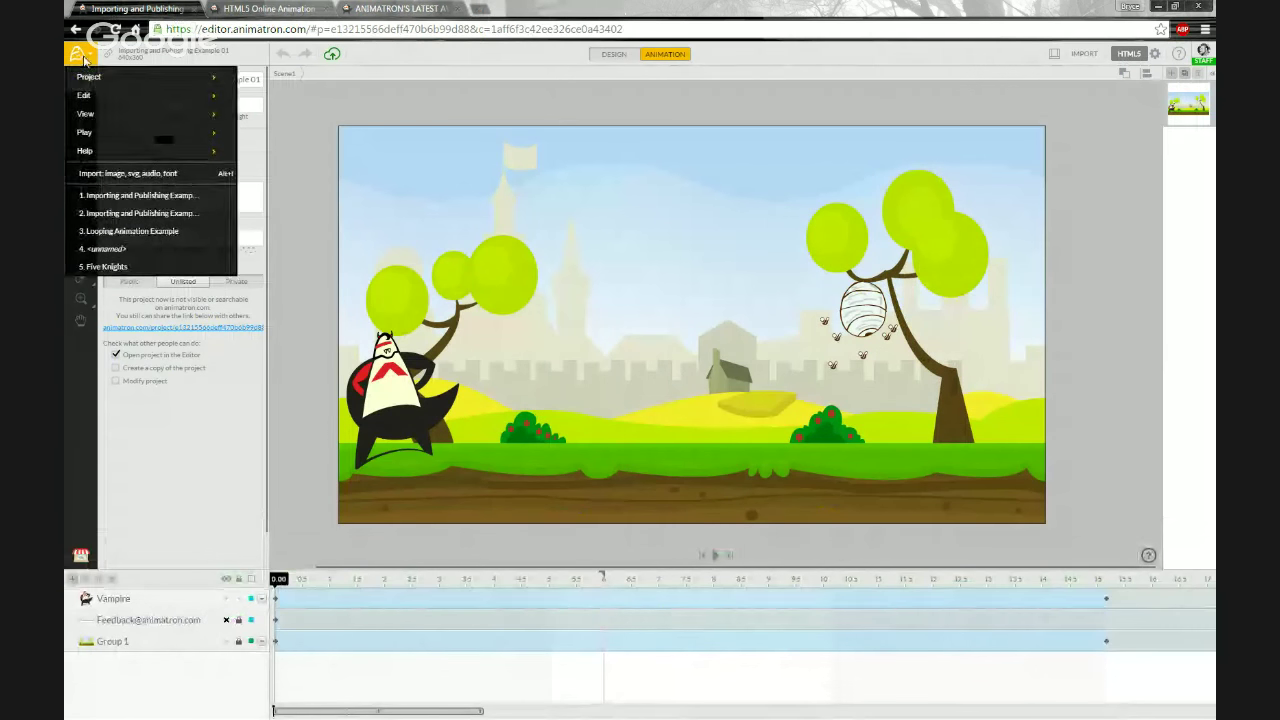
pyautogui.moveTo(130, 80)
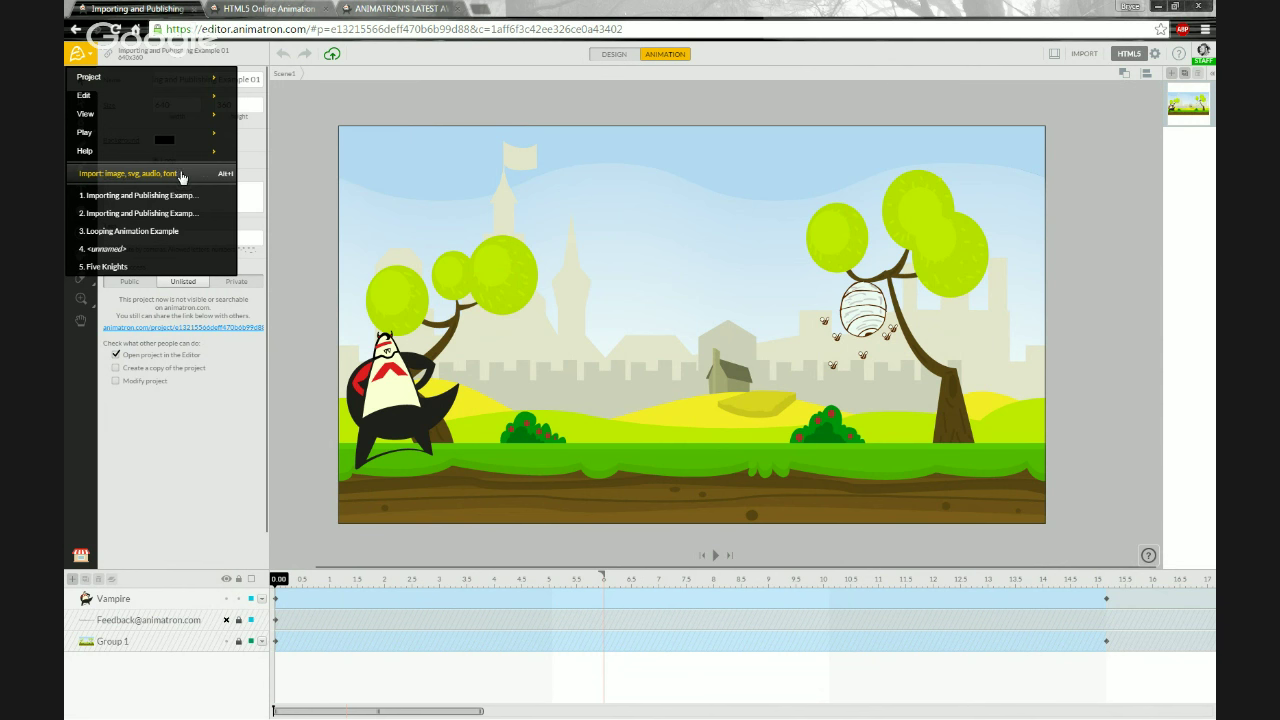
pyautogui.moveTo(88, 76)
pyautogui.click(203, 177)
pyautogui.click(936, 106)
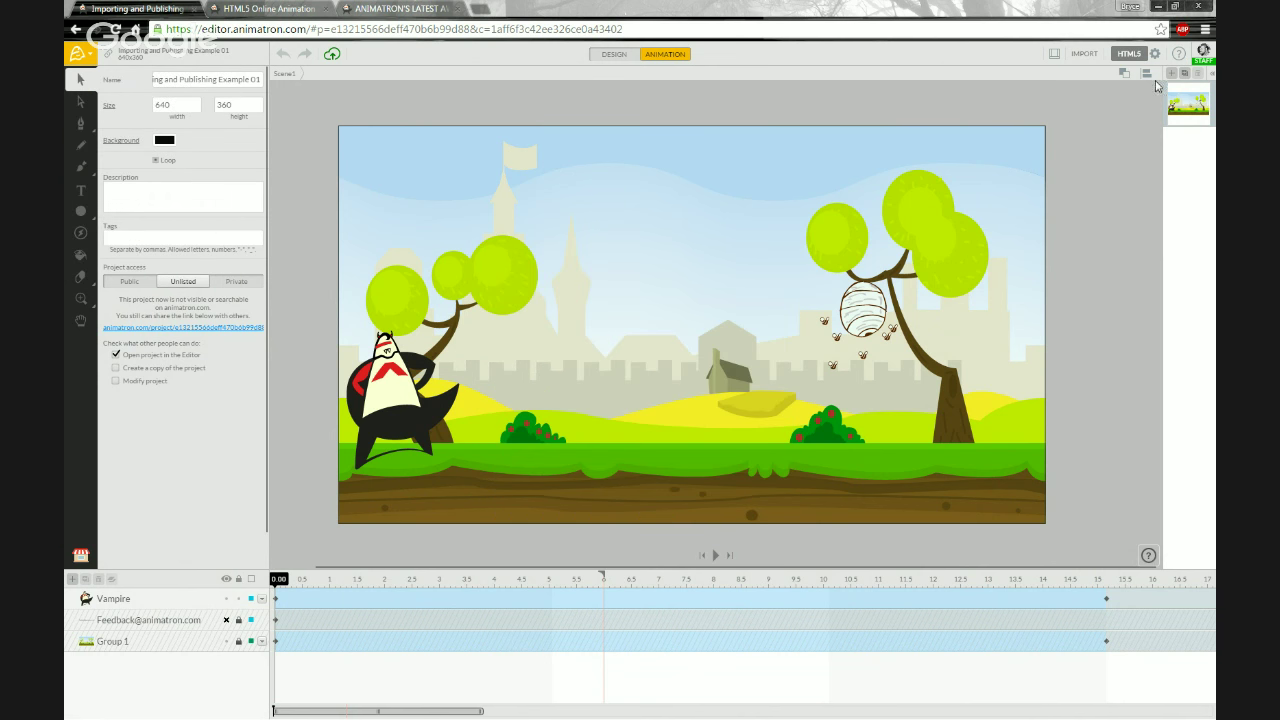
# Import Image_Sequence_Test_01 through Image_Sequence_Test_25 from the Impact Sequence folder as an image sequence lasting 0.5 sec per image.
pyautogui.click(1085, 55)
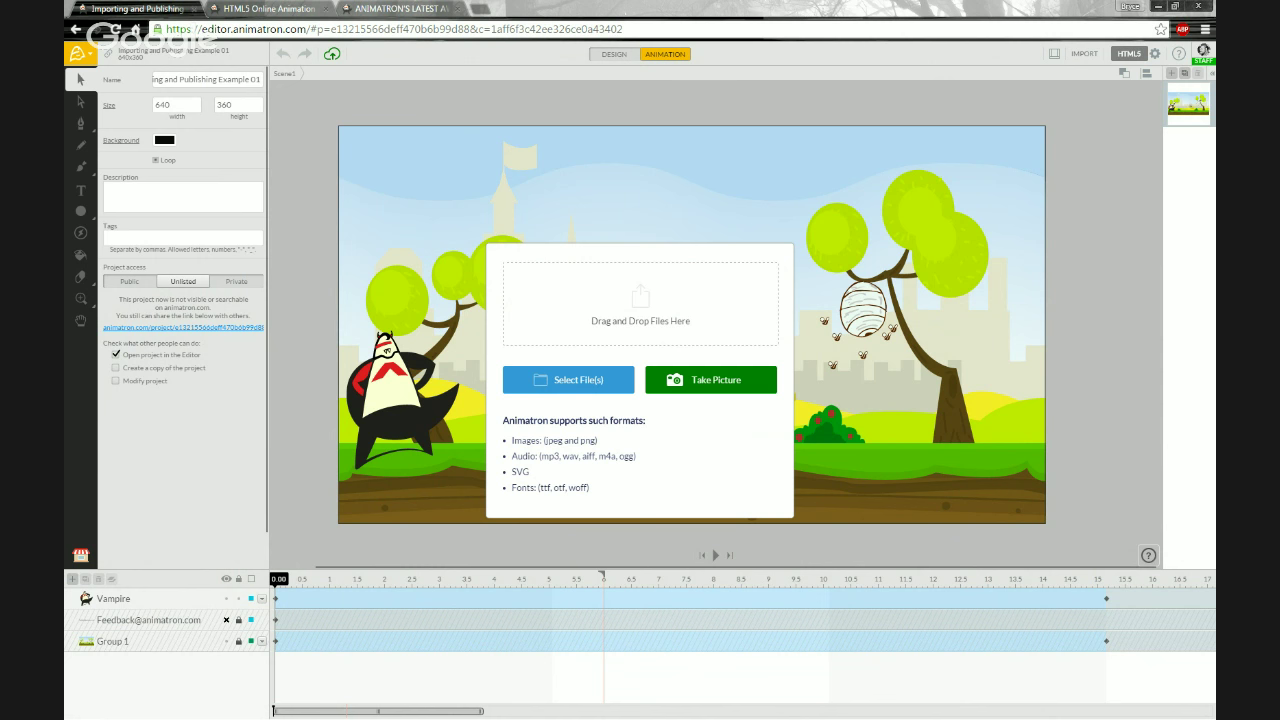
pyautogui.moveTo(66, 110); pyautogui.dragTo(766, 72)
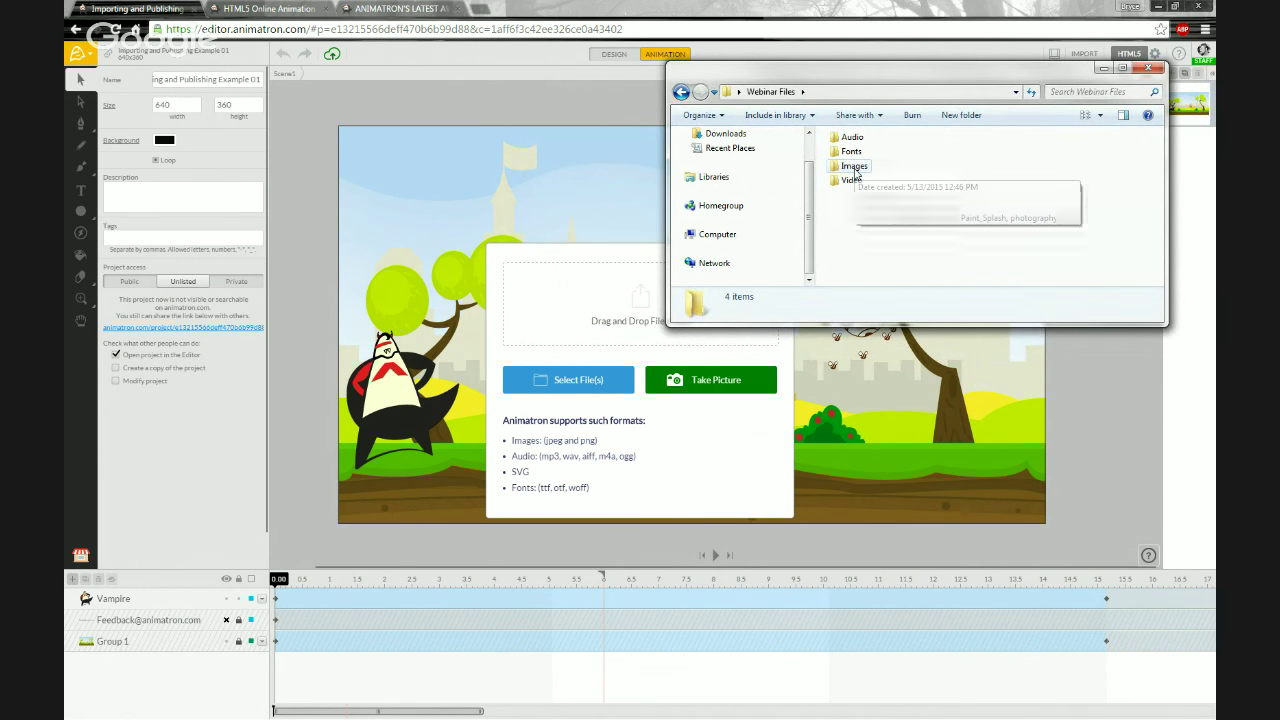
pyautogui.doubleClick(853, 167)
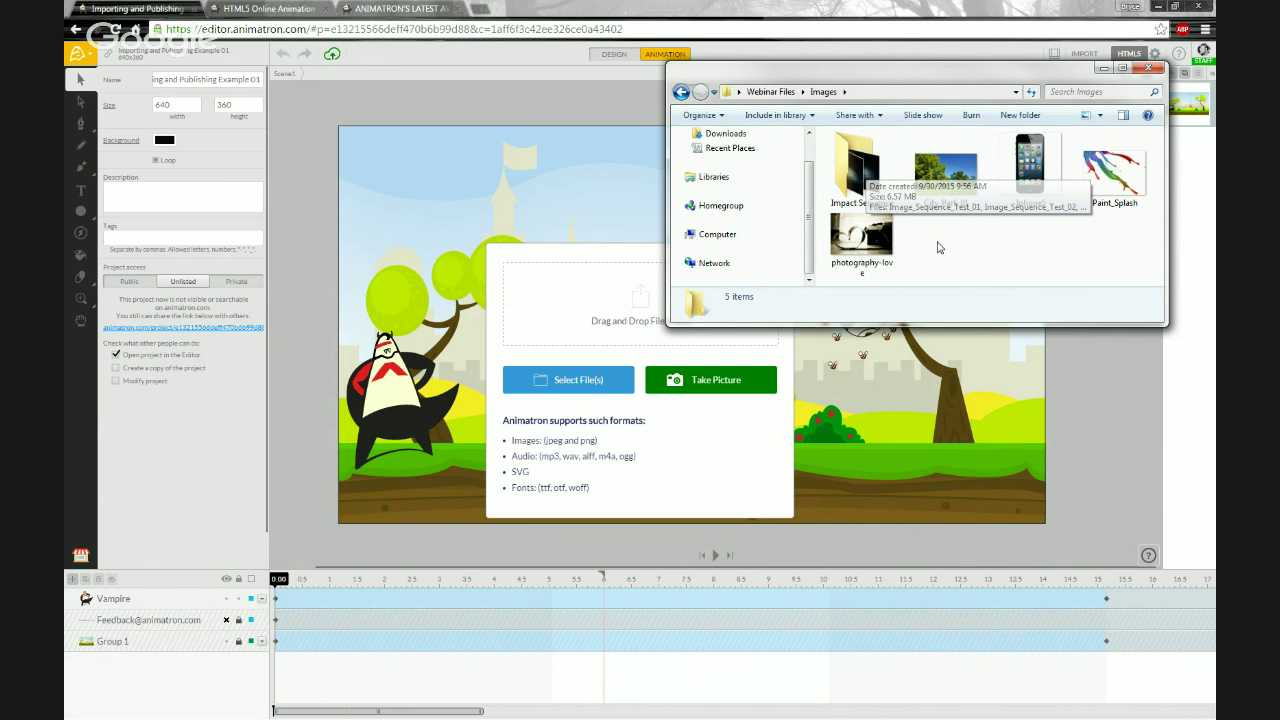
pyautogui.doubleClick(859, 168)
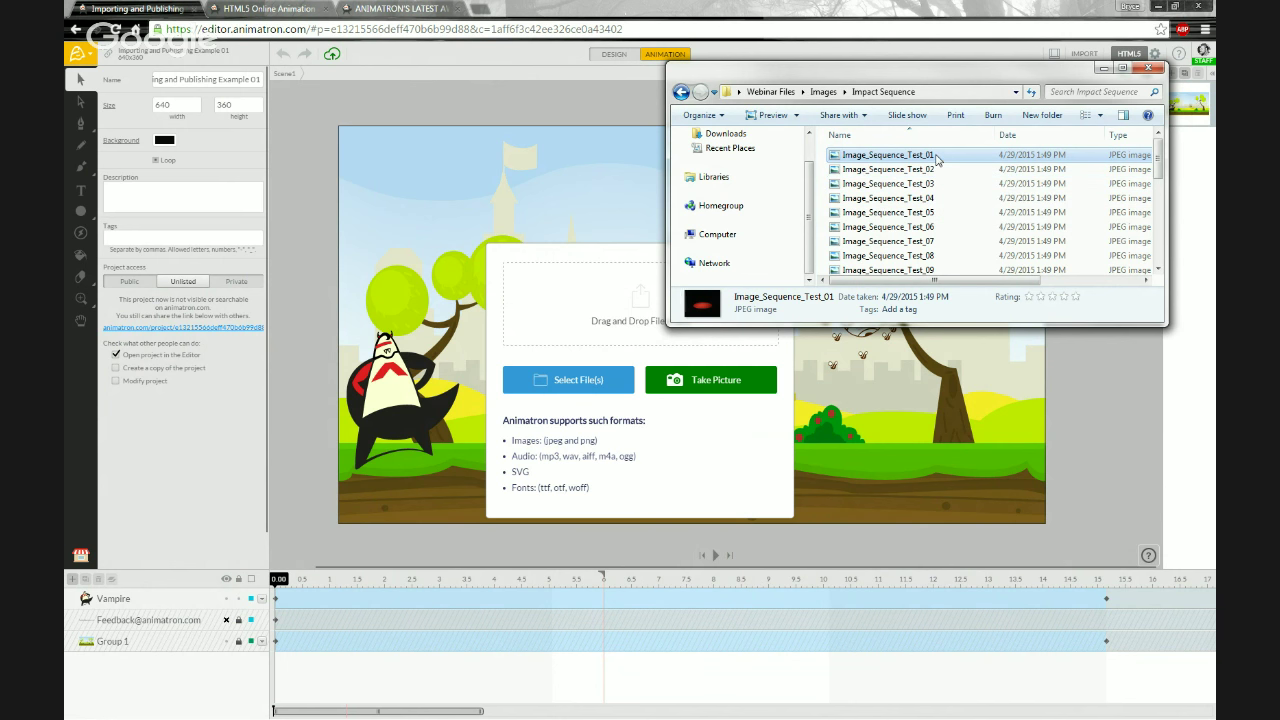
pyautogui.scroll(-6, 938, 203)
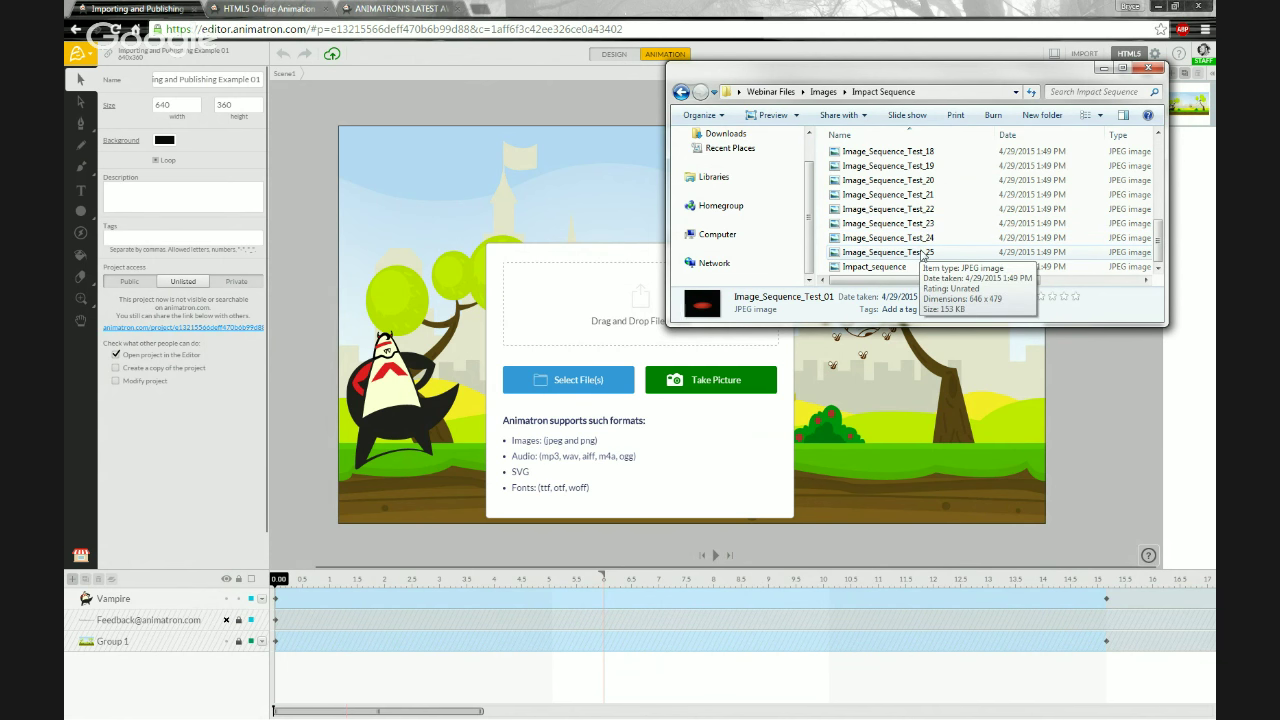
pyautogui.keyDown('shift'); pyautogui.click(908, 256); pyautogui.keyUp('shift')
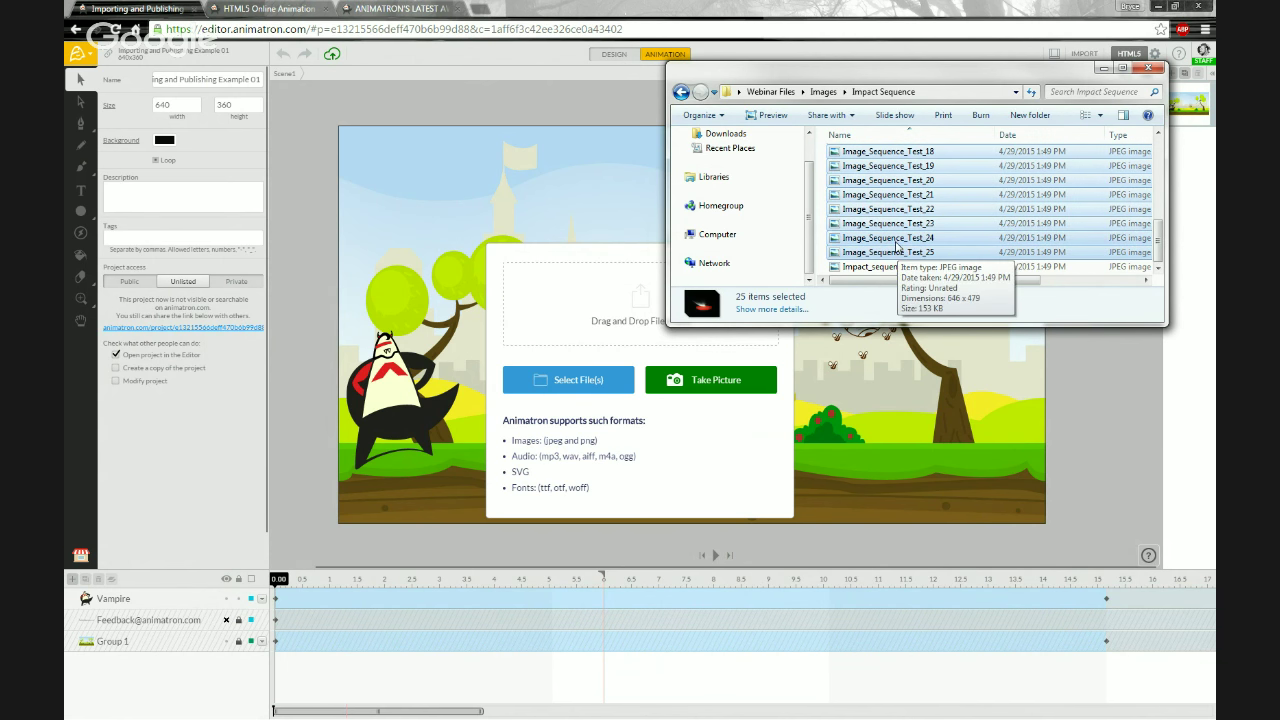
pyautogui.moveTo(858, 258); pyautogui.dragTo(643, 308)
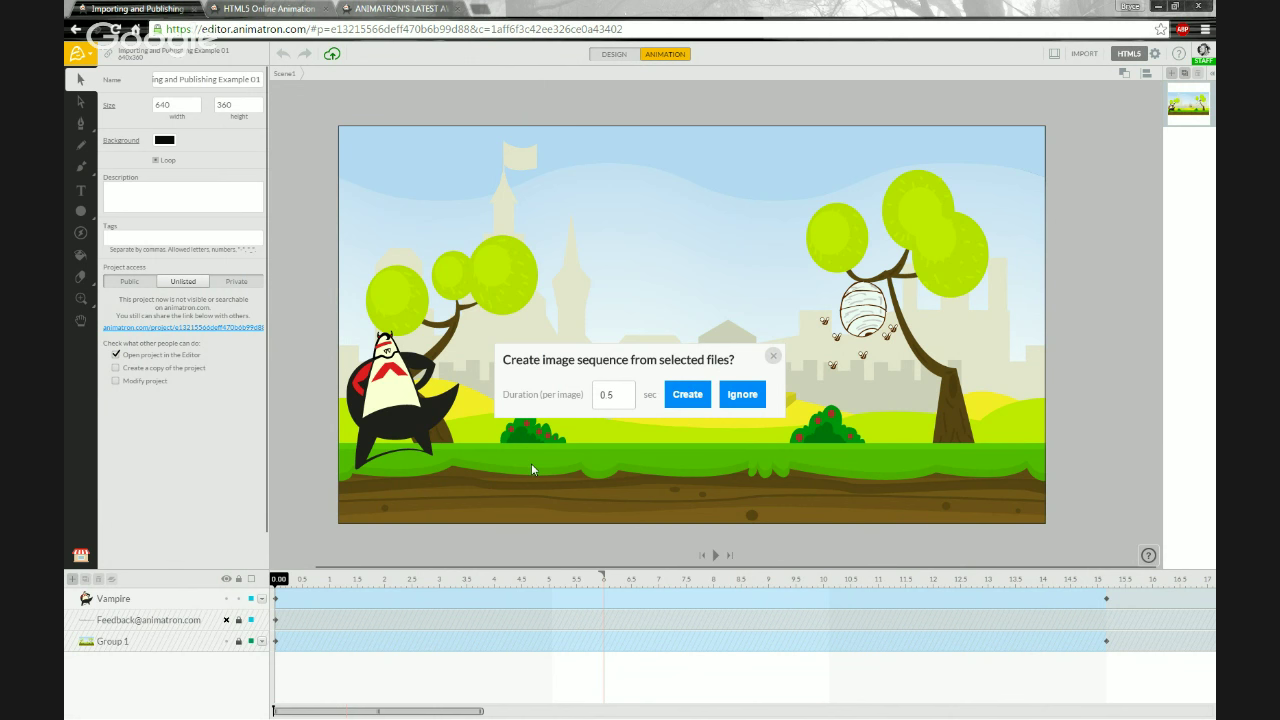
pyautogui.press('Return')
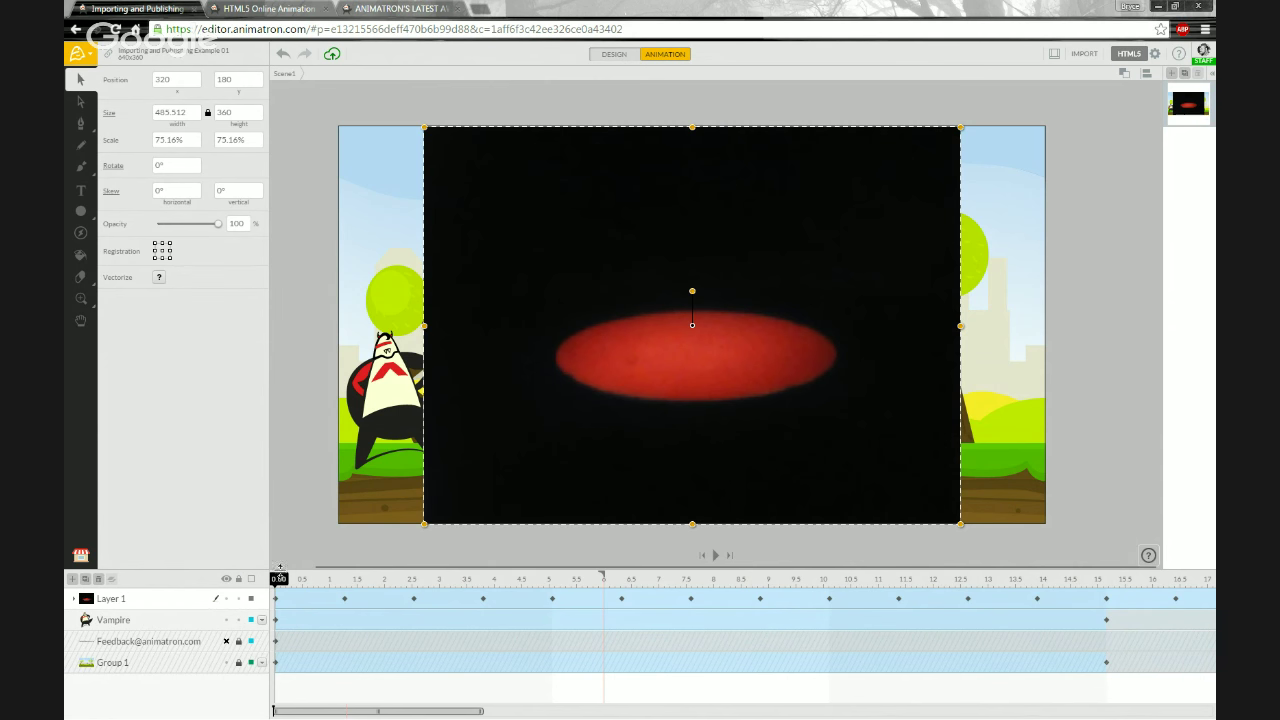
# Expand the imported image sequence layer, examine how its nested images are staggered along the timeline, and collapse it again.
pyautogui.moveTo(279, 578)
pyautogui.mouseDown()
pyautogui.moveTo(1034, 580)
pyautogui.moveTo(259, 580)
pyautogui.mouseUp()
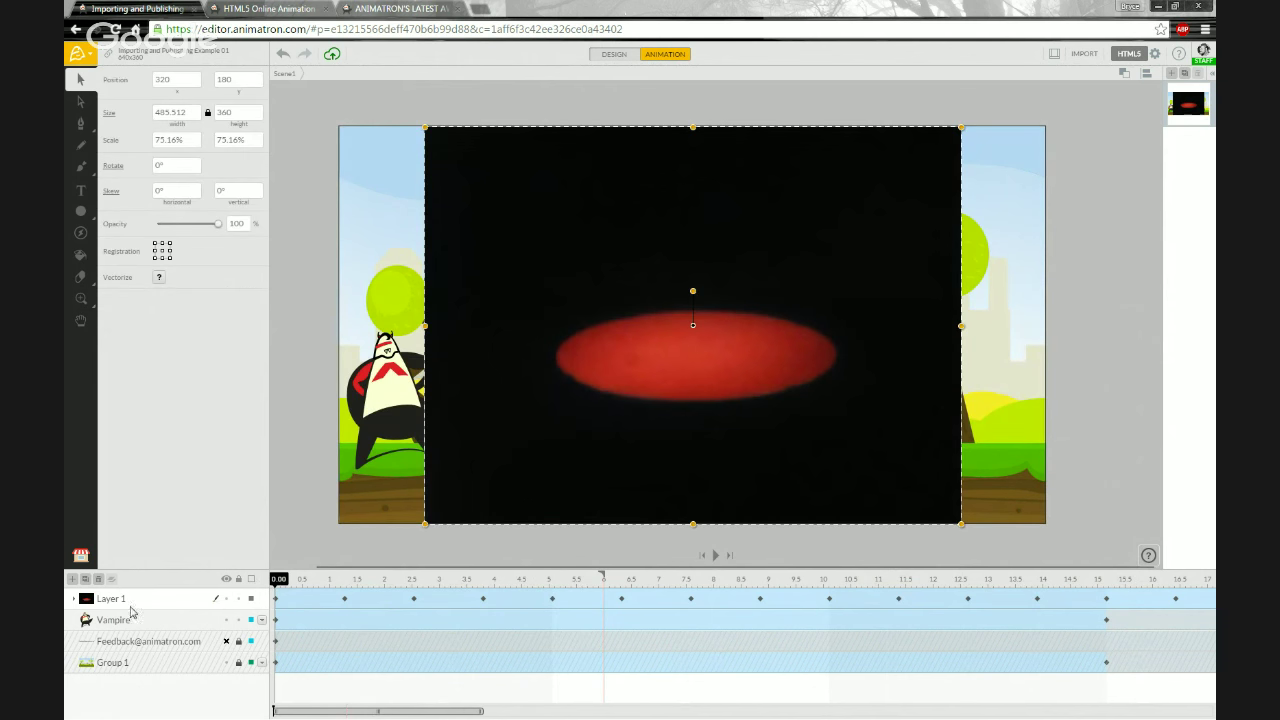
pyautogui.click(76, 599)
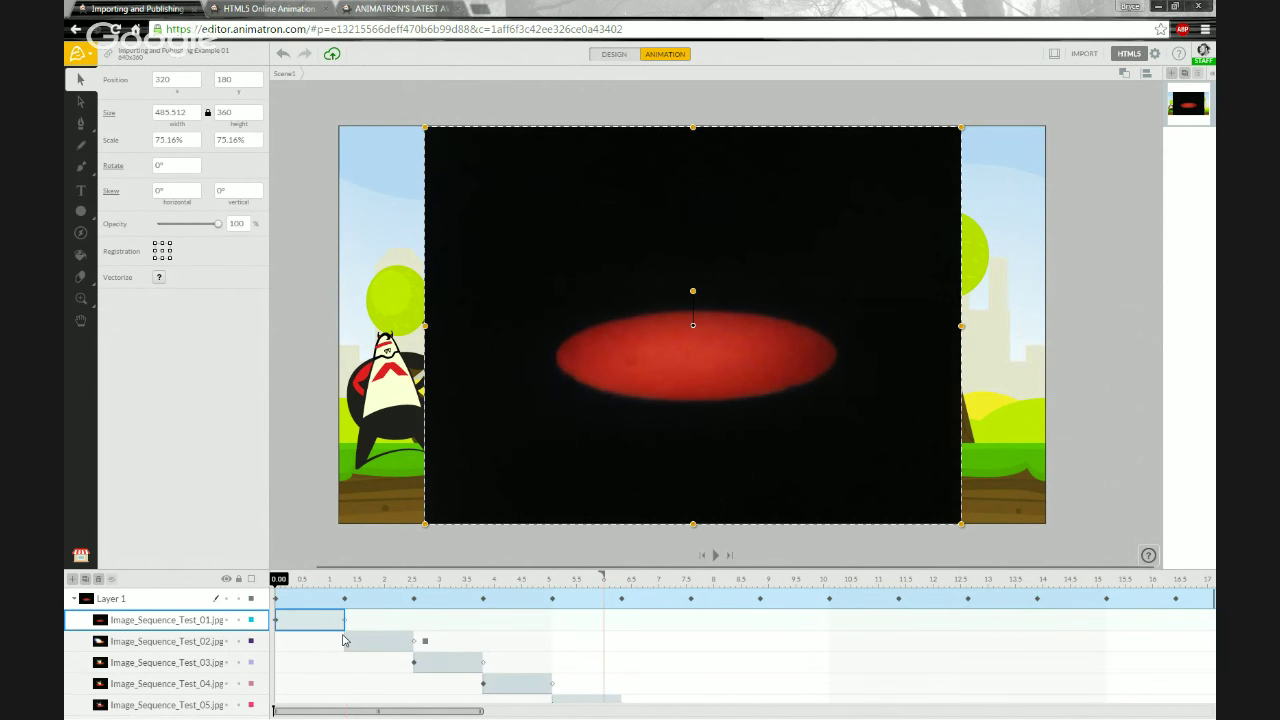
pyautogui.scroll(-1, 336, 640)
pyautogui.scroll(1, 340, 640)
pyautogui.scroll(-1, 355, 655)
pyautogui.scroll(1, 363, 644)
pyautogui.click(76, 599)
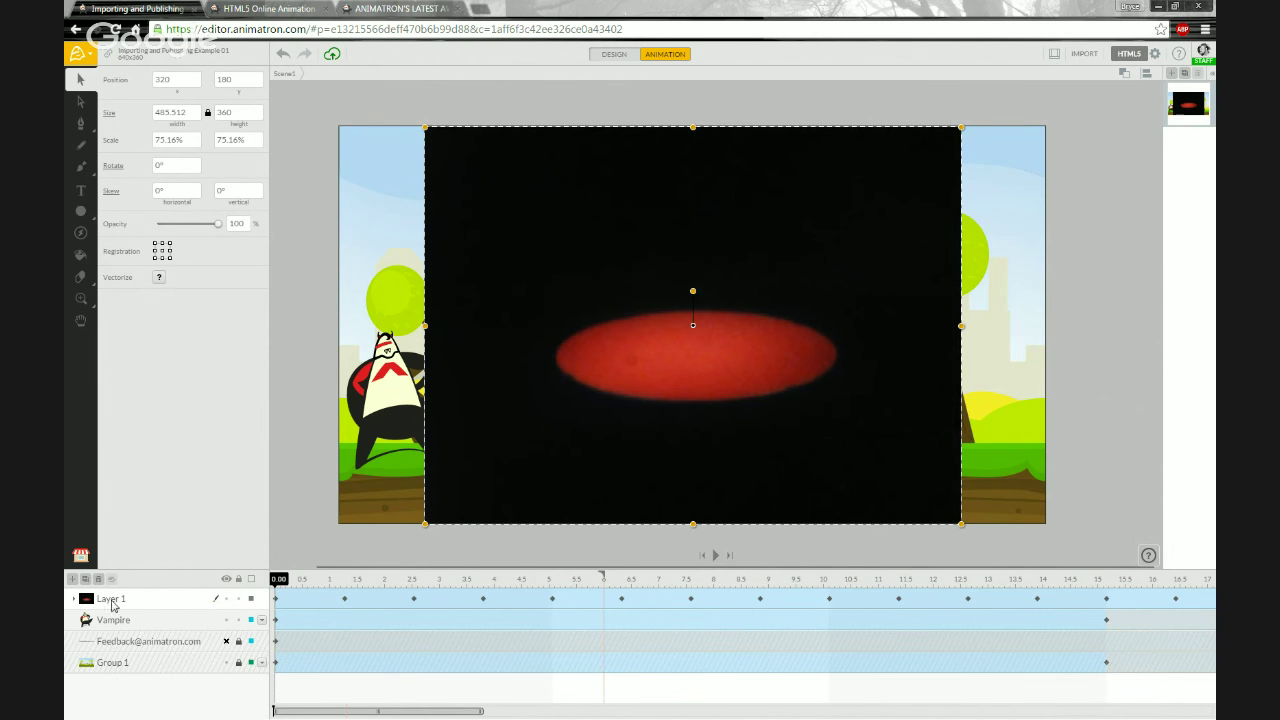
pyautogui.click(76, 599)
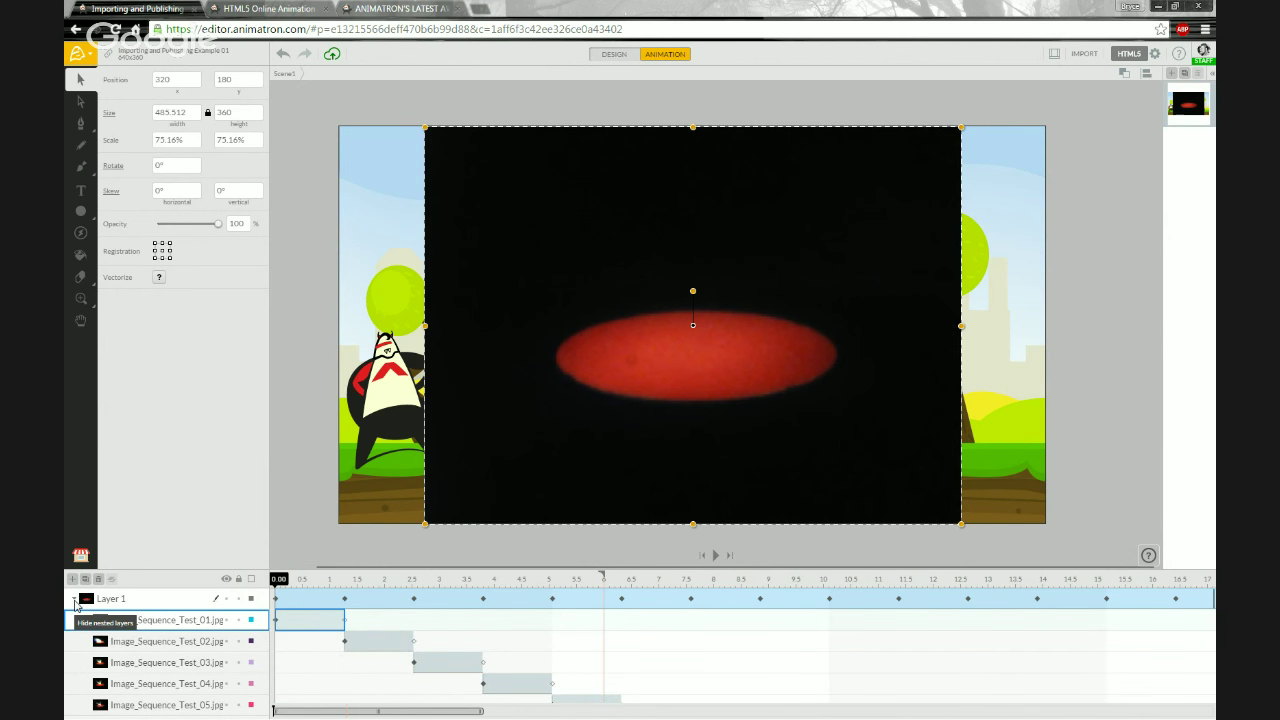
pyautogui.scroll(-3, 436, 622)
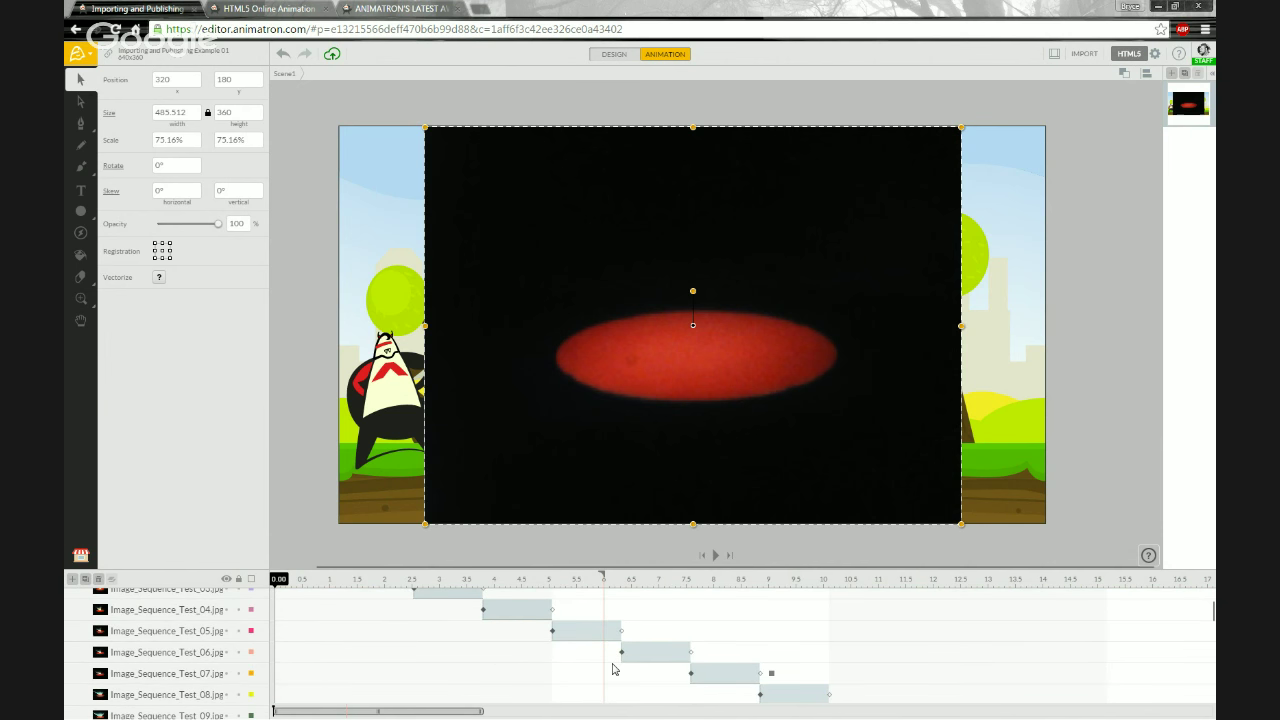
pyautogui.scroll(-2, 613, 668)
pyautogui.scroll(-1, 674, 644)
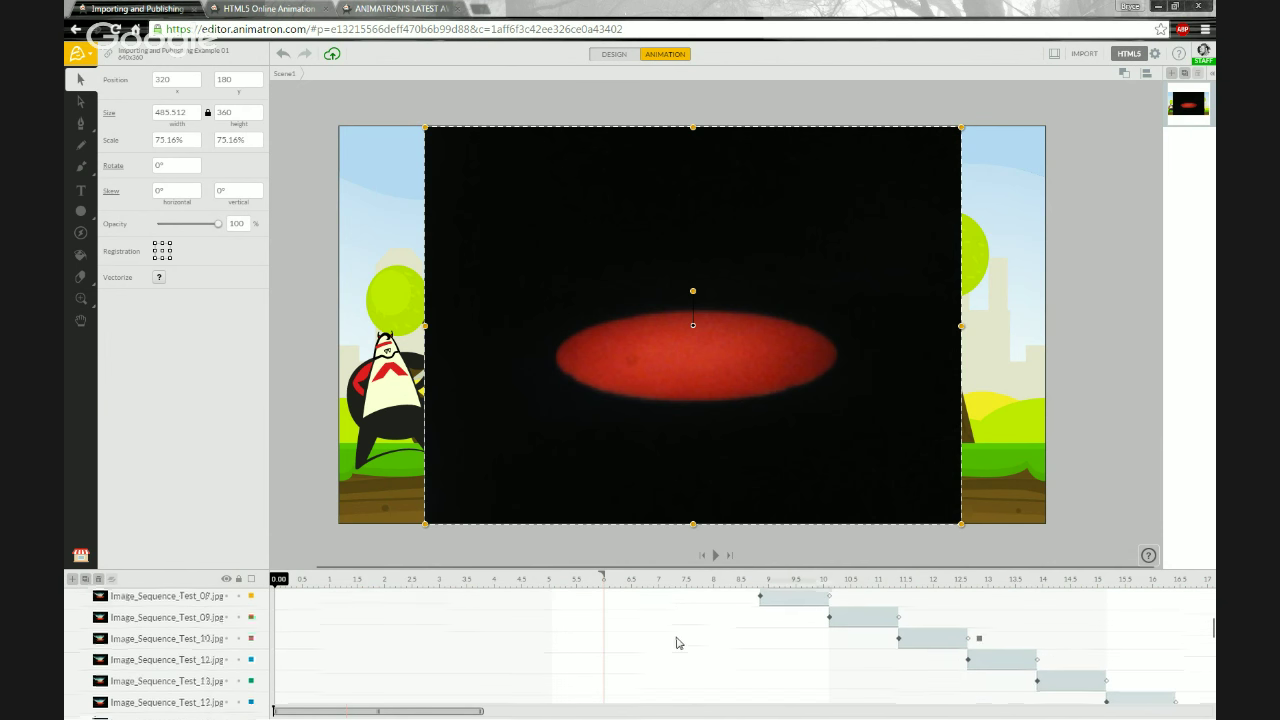
pyautogui.scroll(5, 679, 642)
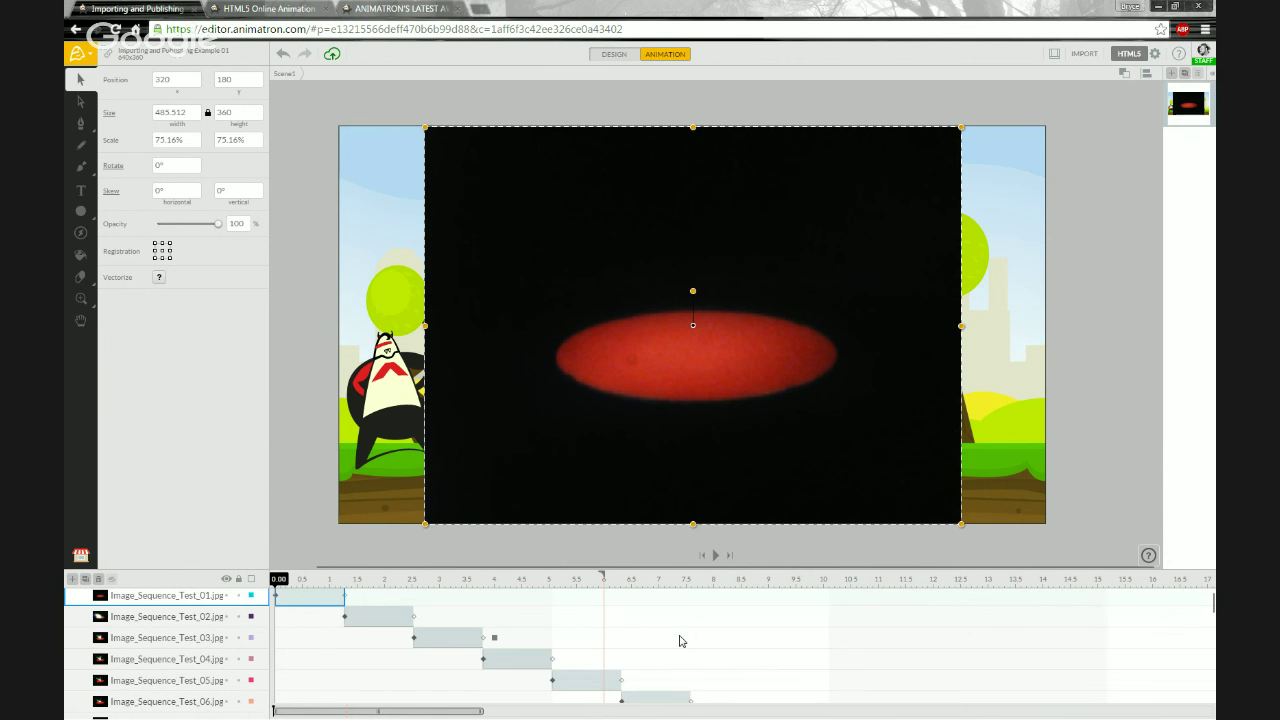
pyautogui.click(74, 599)
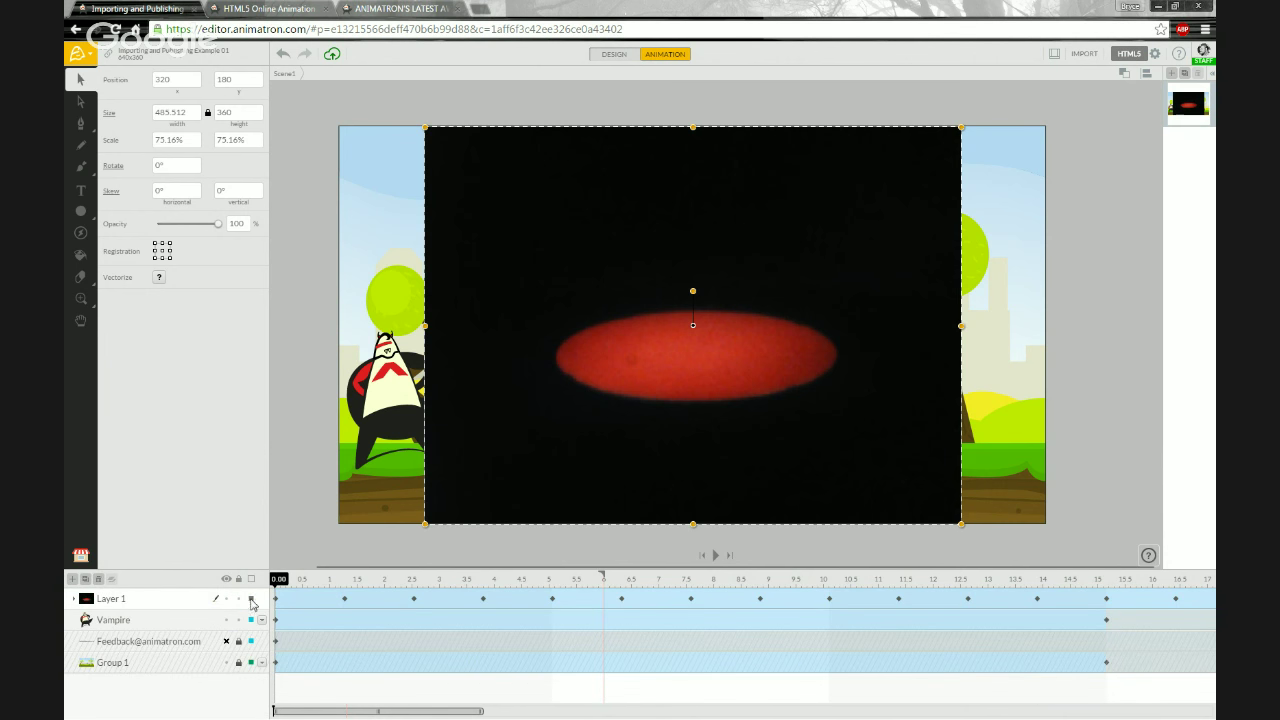
# Lock and hide the imported image sequence layer.
pyautogui.moveTo(282, 580)
pyautogui.mouseDown()
pyautogui.moveTo(326, 584)
pyautogui.moveTo(272, 581)
pyautogui.mouseUp()
pyautogui.click(156, 599)
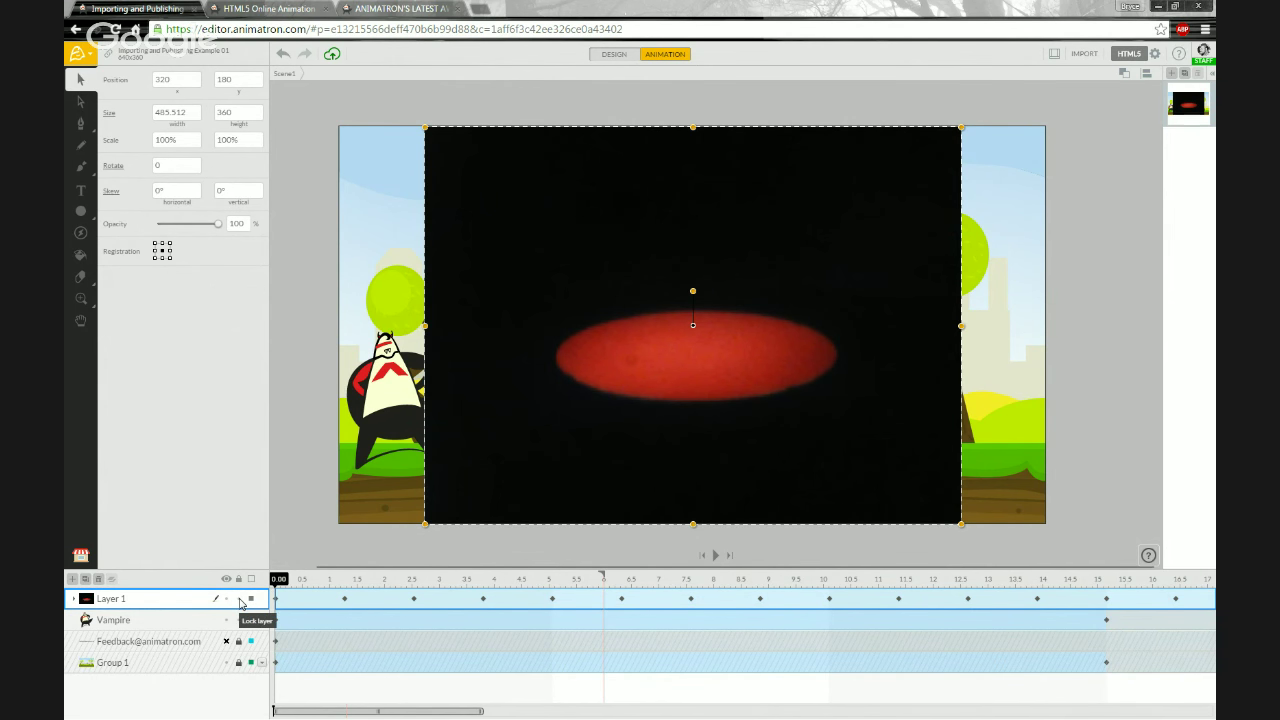
pyautogui.click(240, 599)
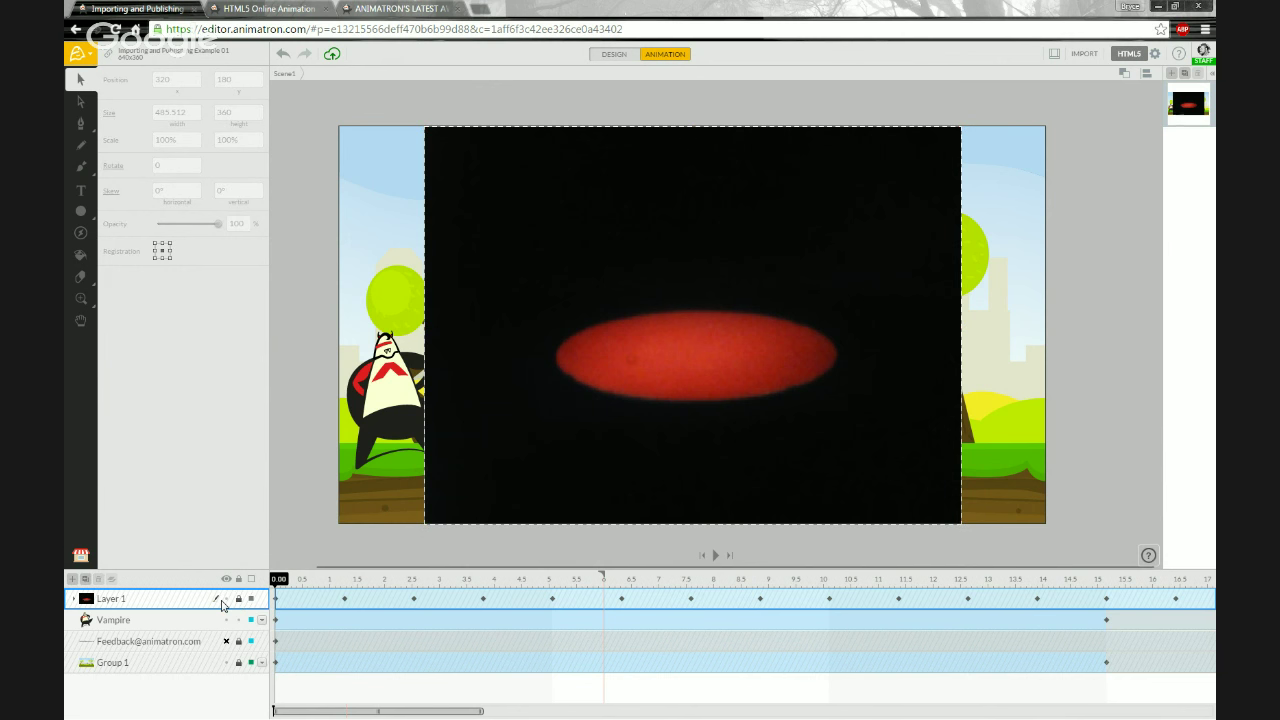
pyautogui.click(227, 599)
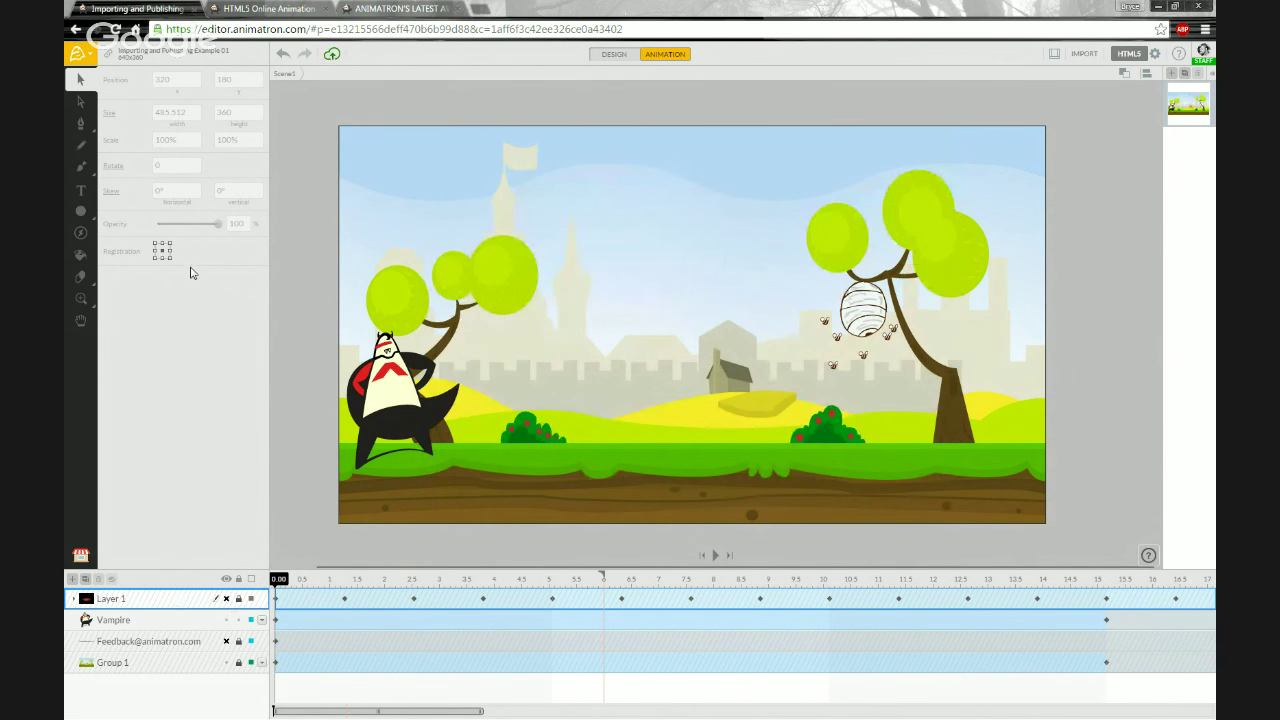
# Import the BoingBoing MP3 from the Audio folder of Webinar Files into the project.
pyautogui.click(1086, 55)
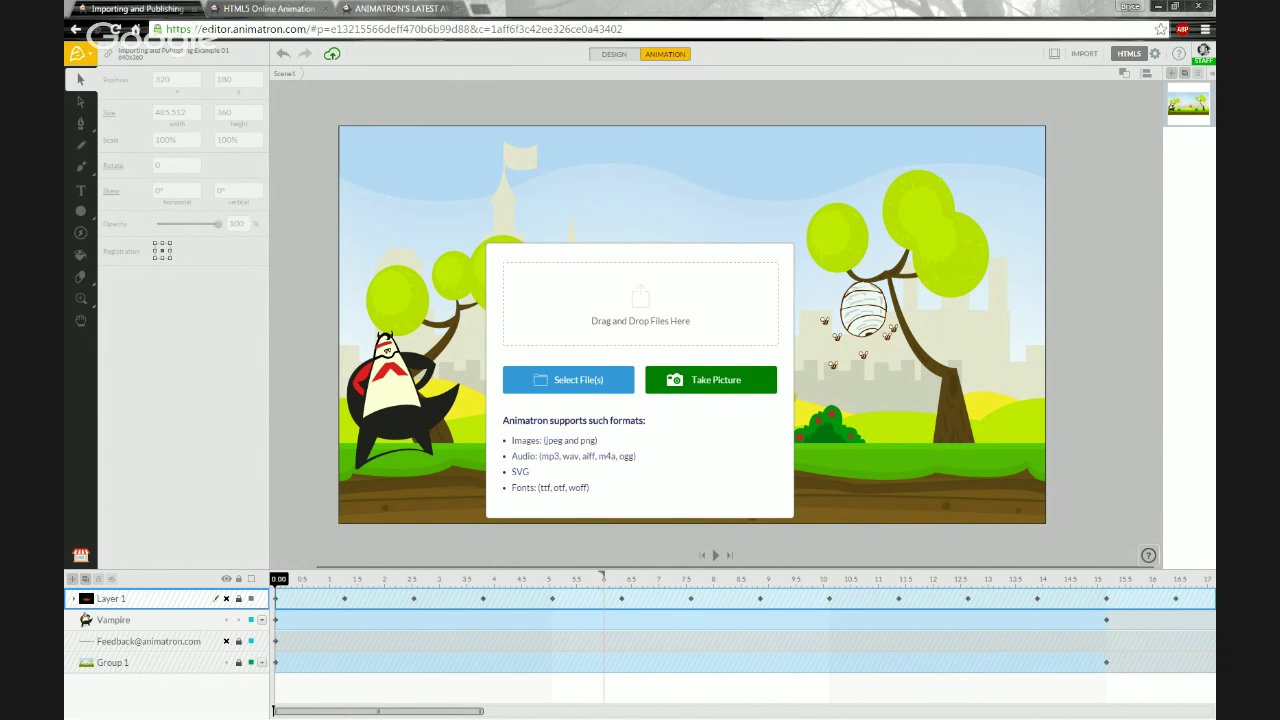
pyautogui.hotkey('alt', 'Tab')
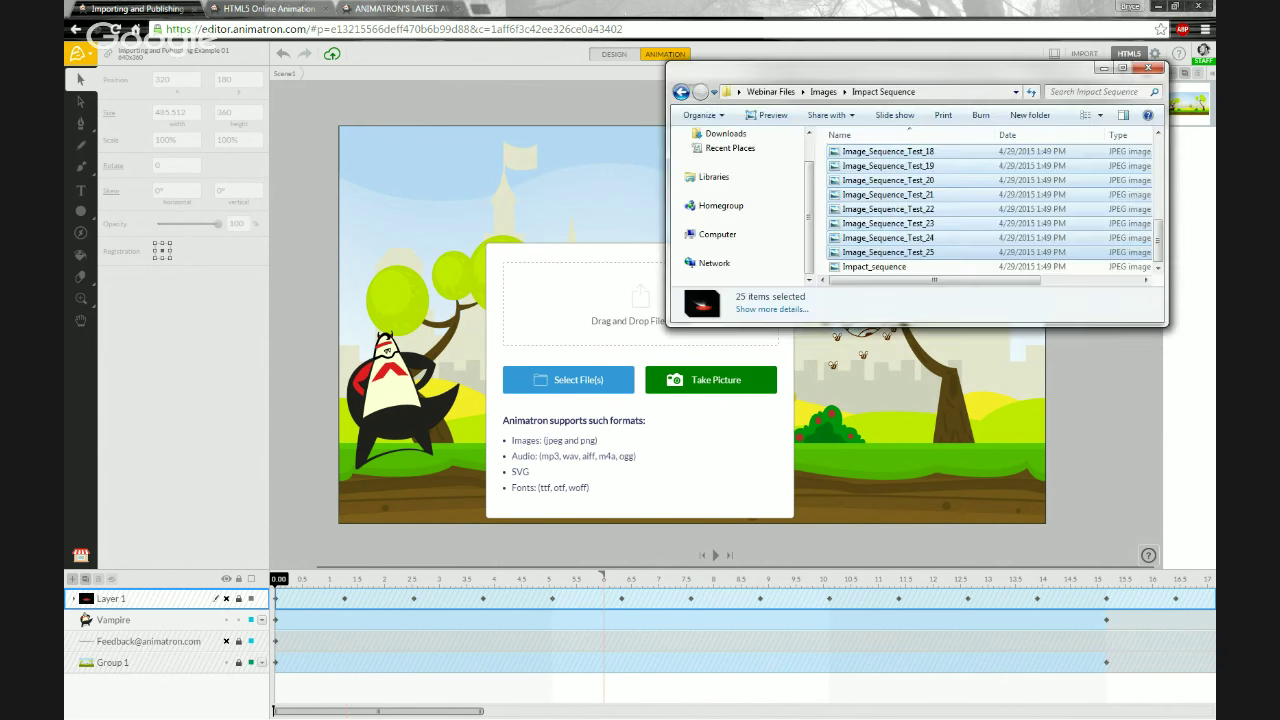
pyautogui.click(822, 92)
pyautogui.click(770, 91)
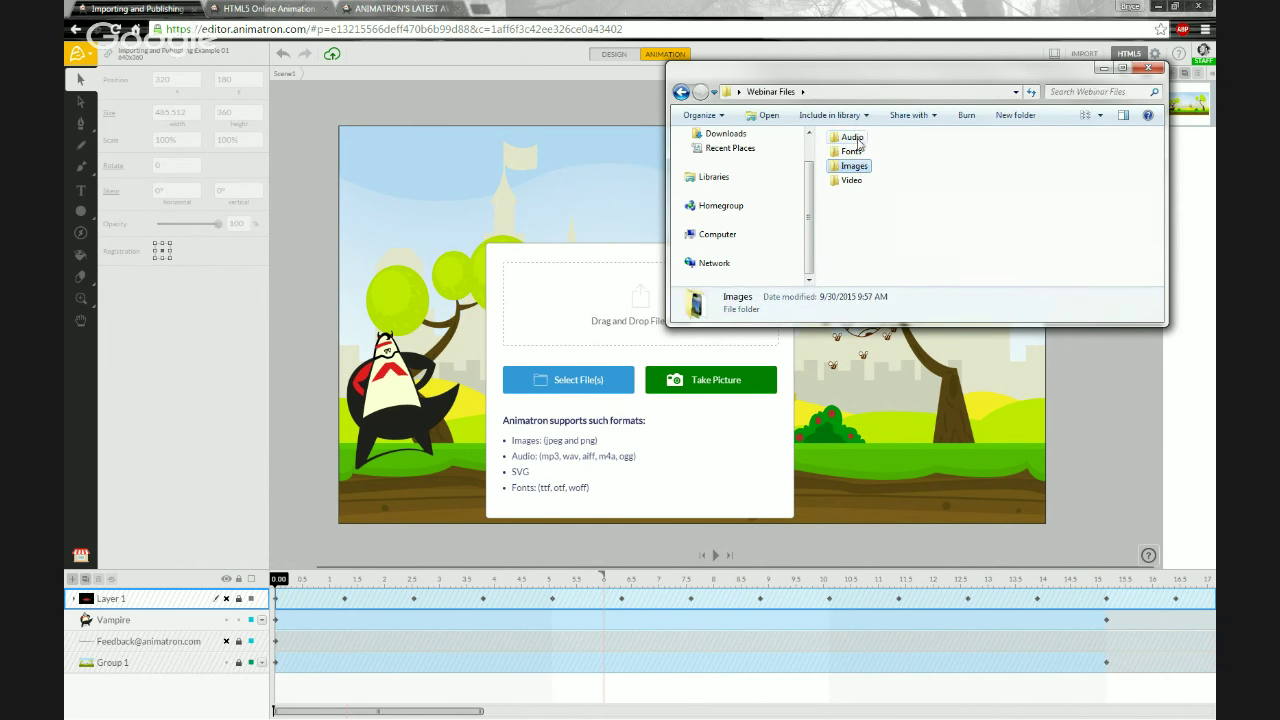
pyautogui.doubleClick(852, 138)
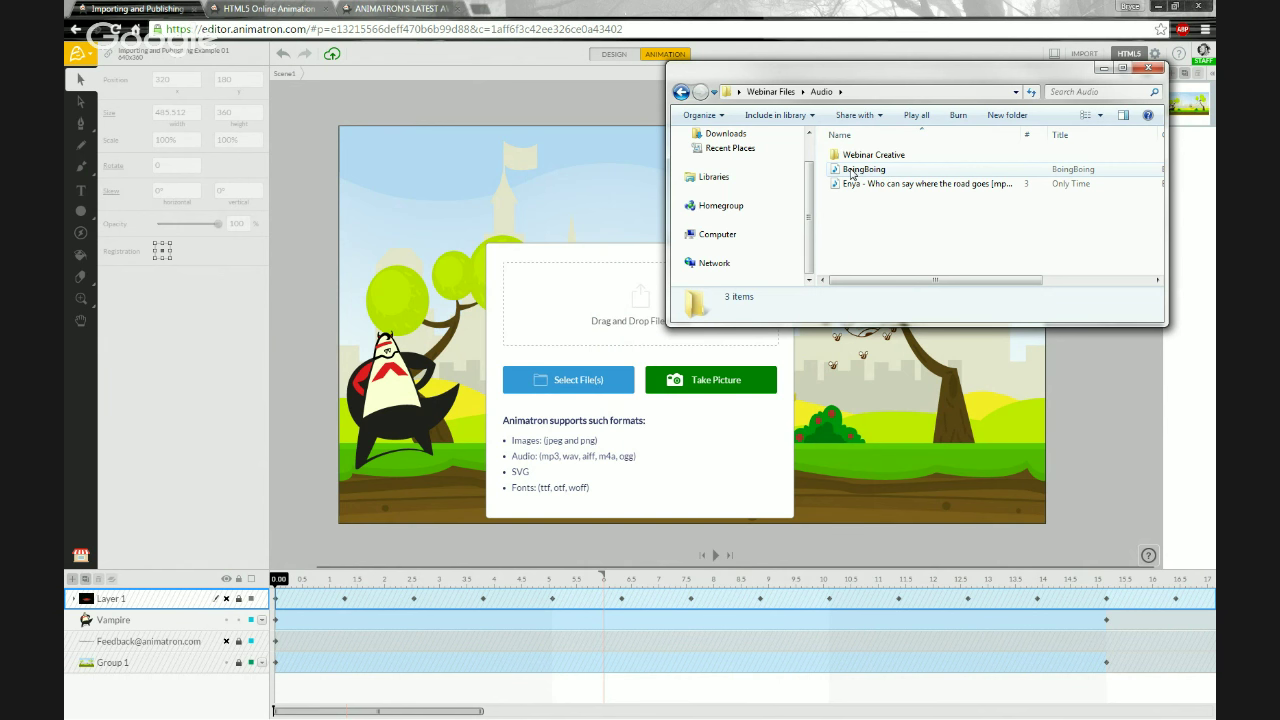
pyautogui.moveTo(851, 172); pyautogui.dragTo(604, 290)
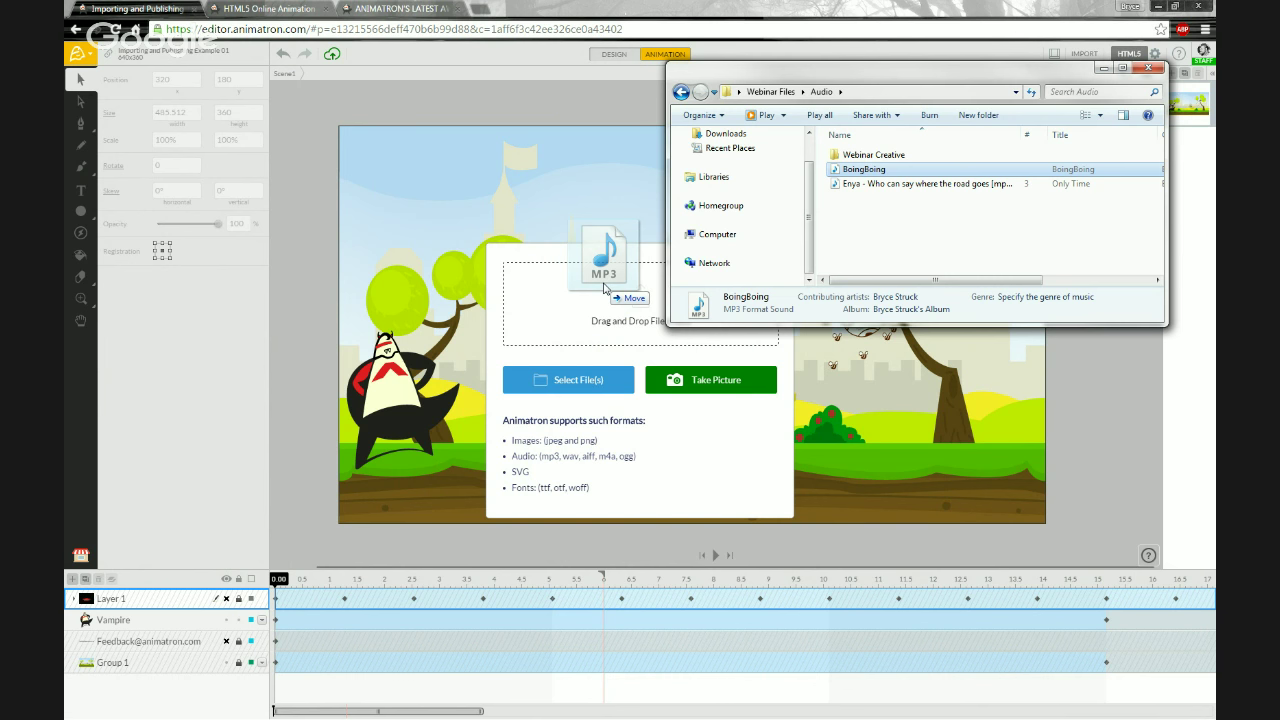
pyautogui.moveTo(604, 289); pyautogui.dragTo(603, 290)
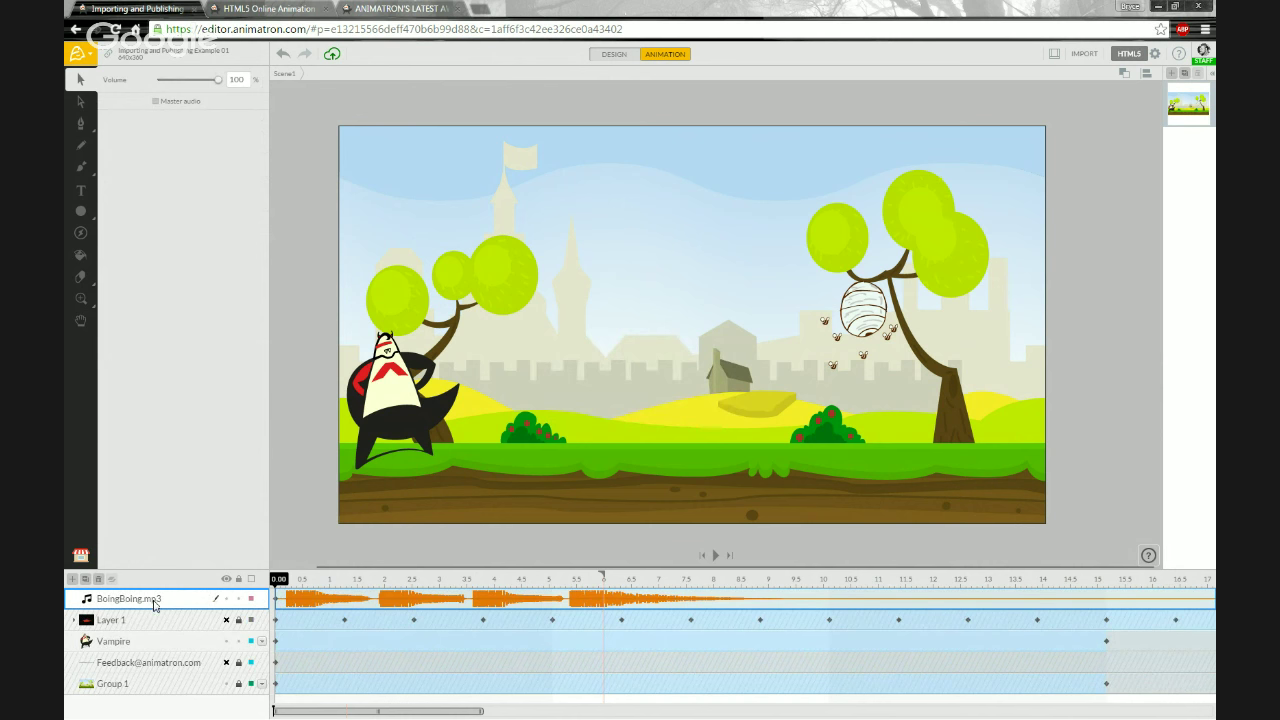
# Zoom in on the timeline, play the animation from the start with the BoingBoing audio, and return the playhead to 0.
pyautogui.moveTo(483, 710); pyautogui.dragTo(352, 712)
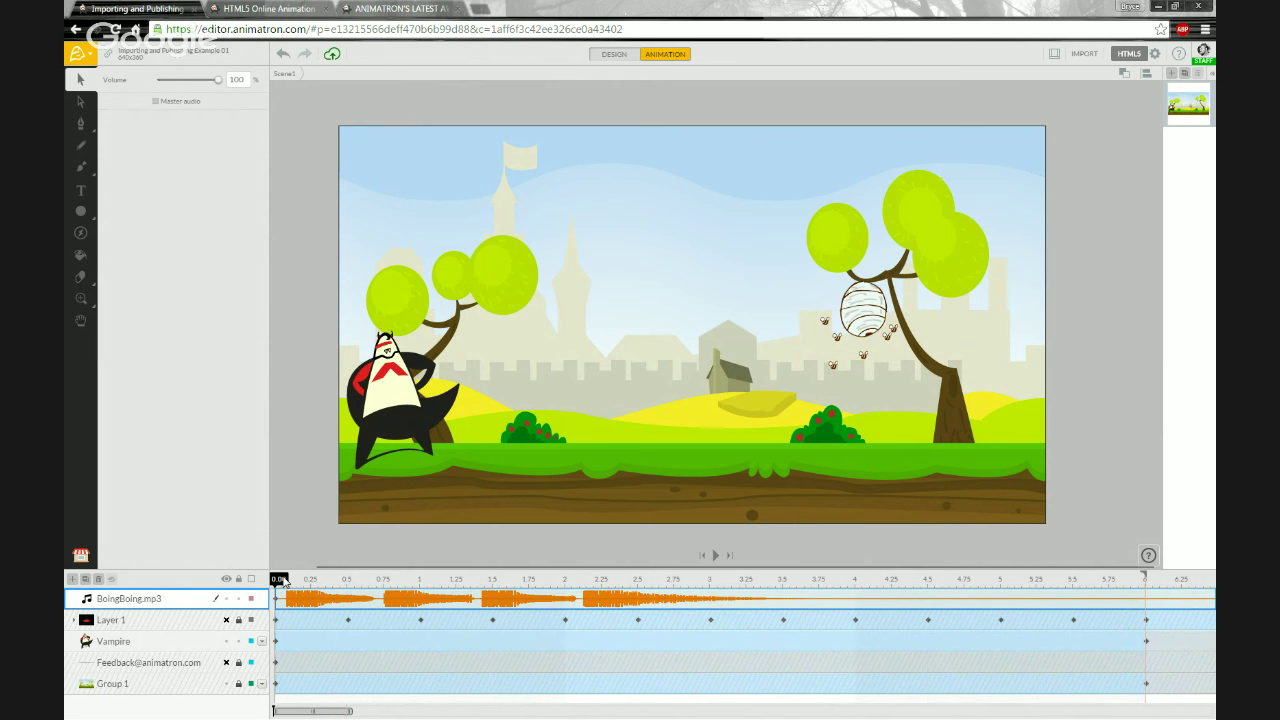
pyautogui.moveTo(283, 580); pyautogui.dragTo(311, 580)
pyautogui.moveTo(507, 572); pyautogui.dragTo(268, 584)
pyautogui.press('space')
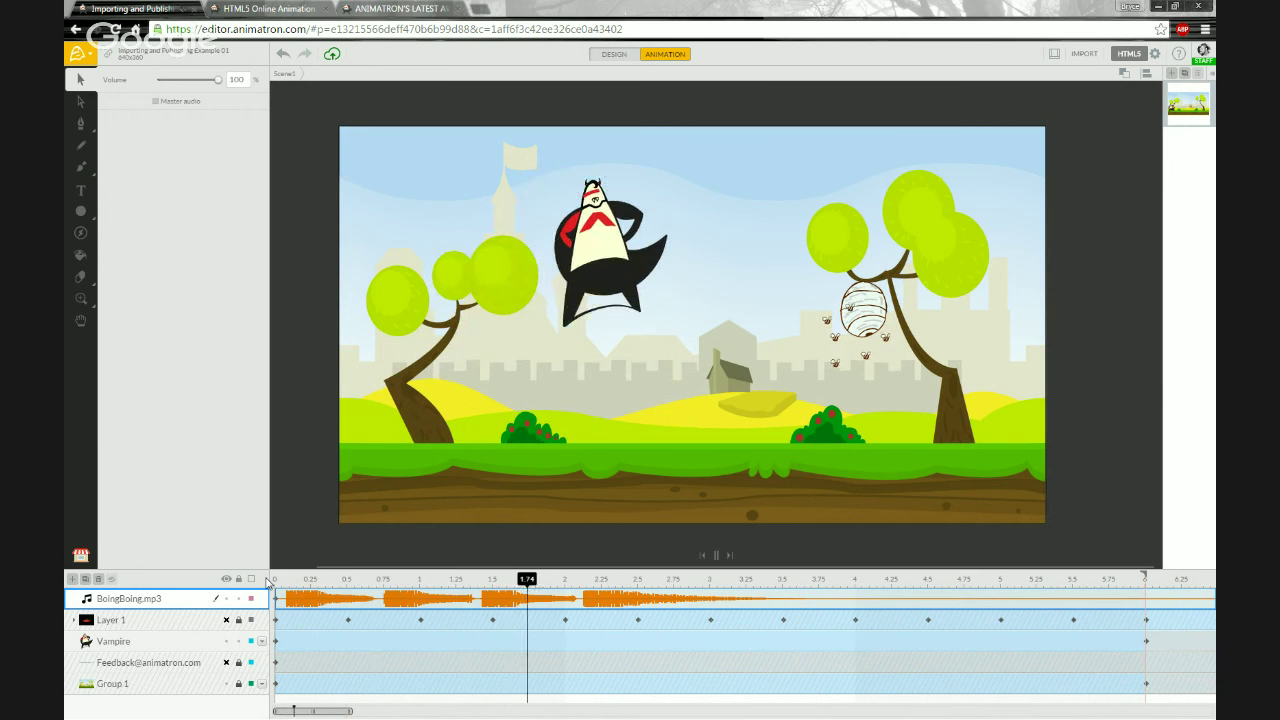
pyautogui.press('space')
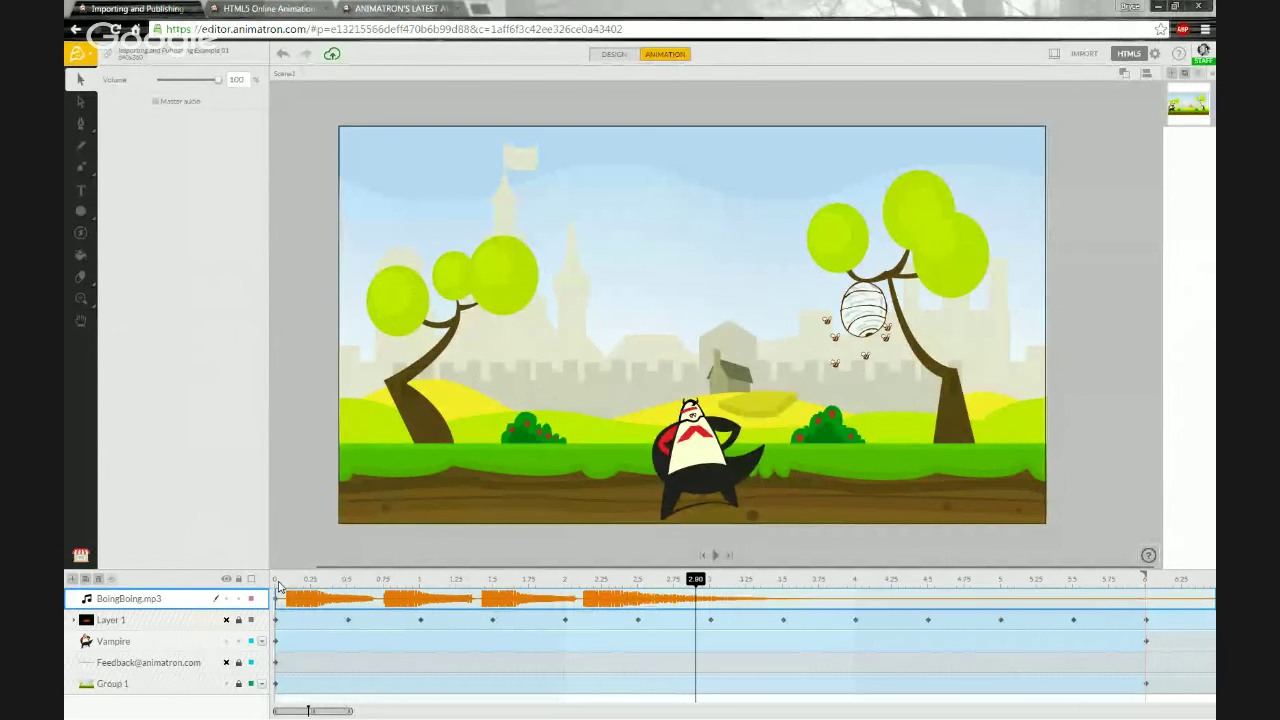
pyautogui.click(277, 582)
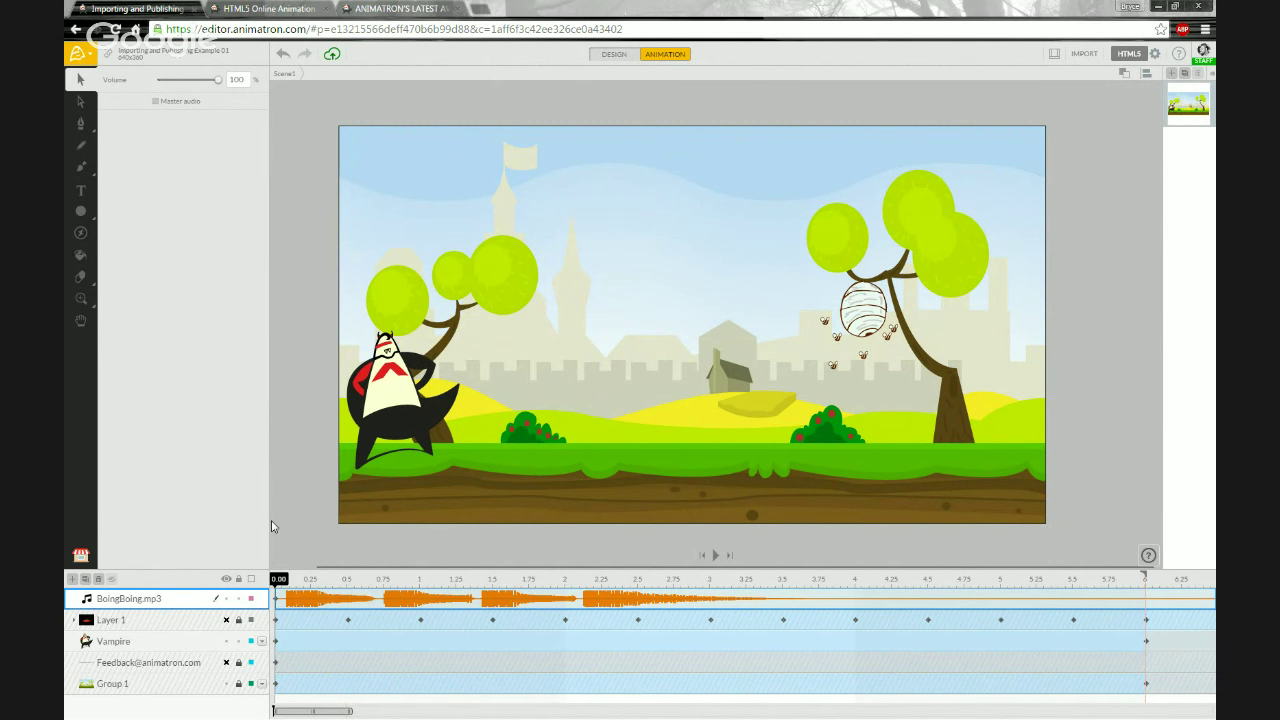
# Lock and mute the BoingBoing.mp3 layer, and publish the project with HTML5 output, Auto Start and Loop enabled.
pyautogui.click(237, 600)
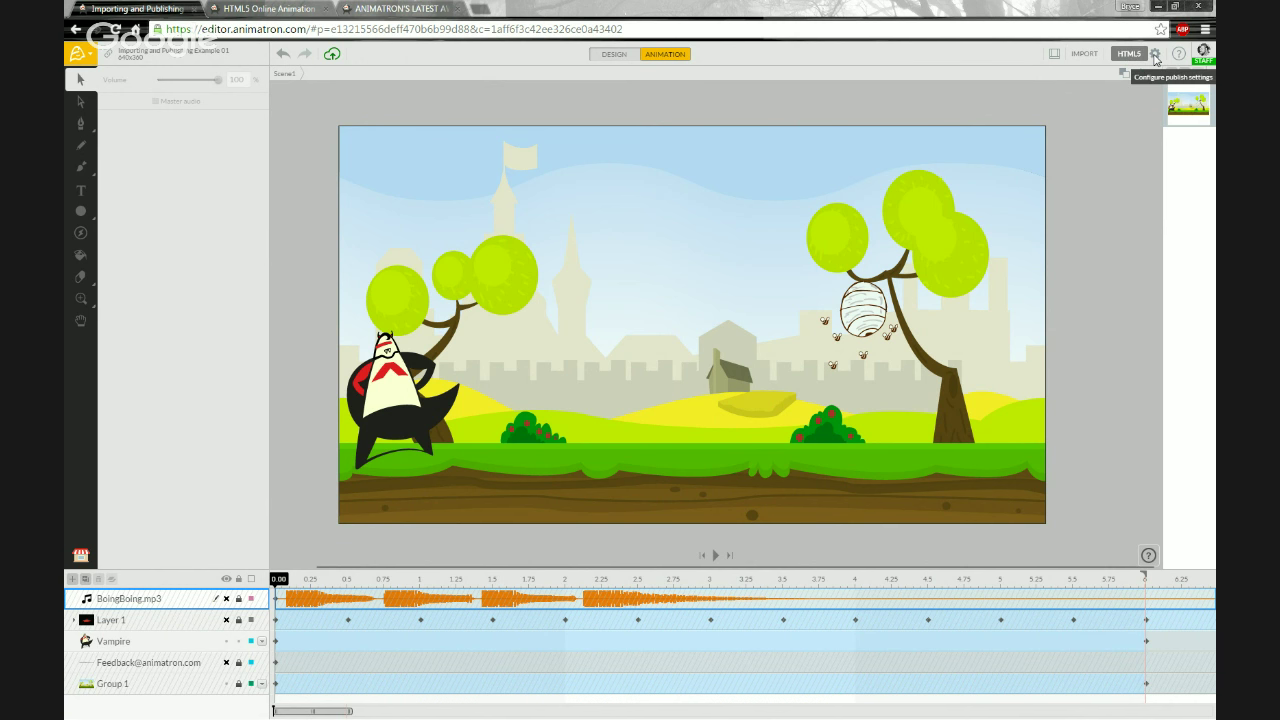
pyautogui.click(1155, 55)
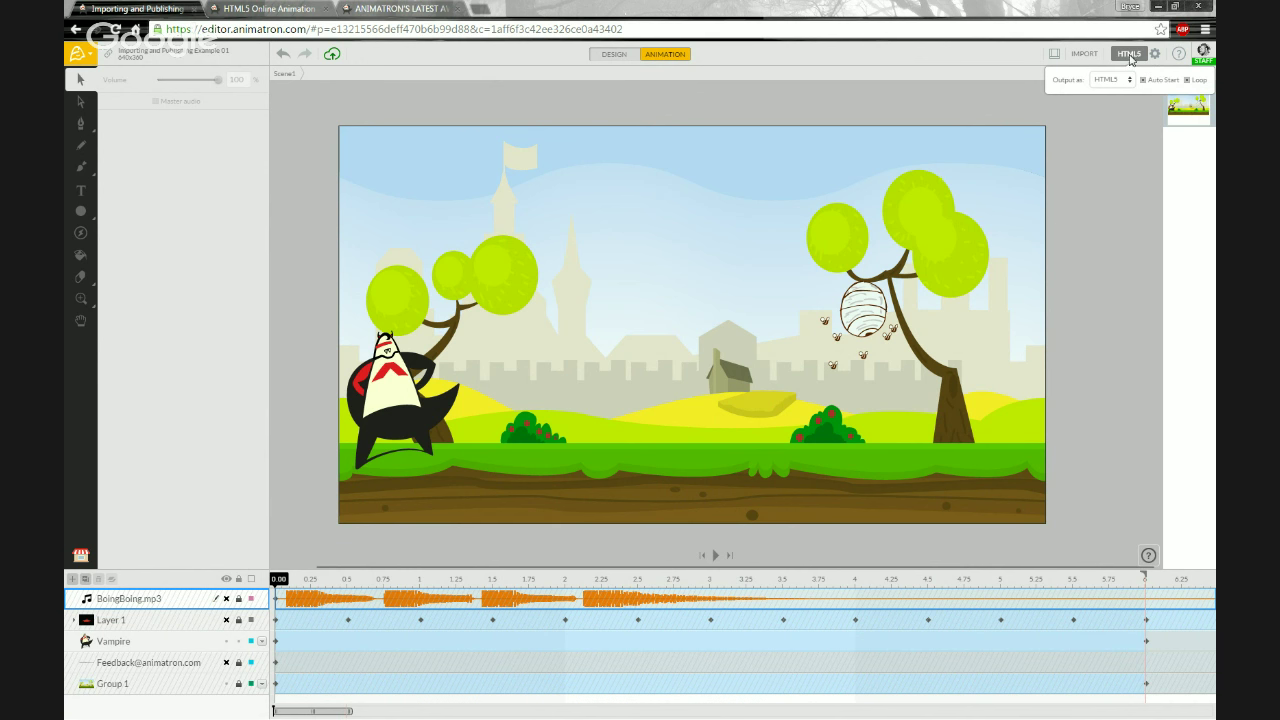
pyautogui.click(1130, 56)
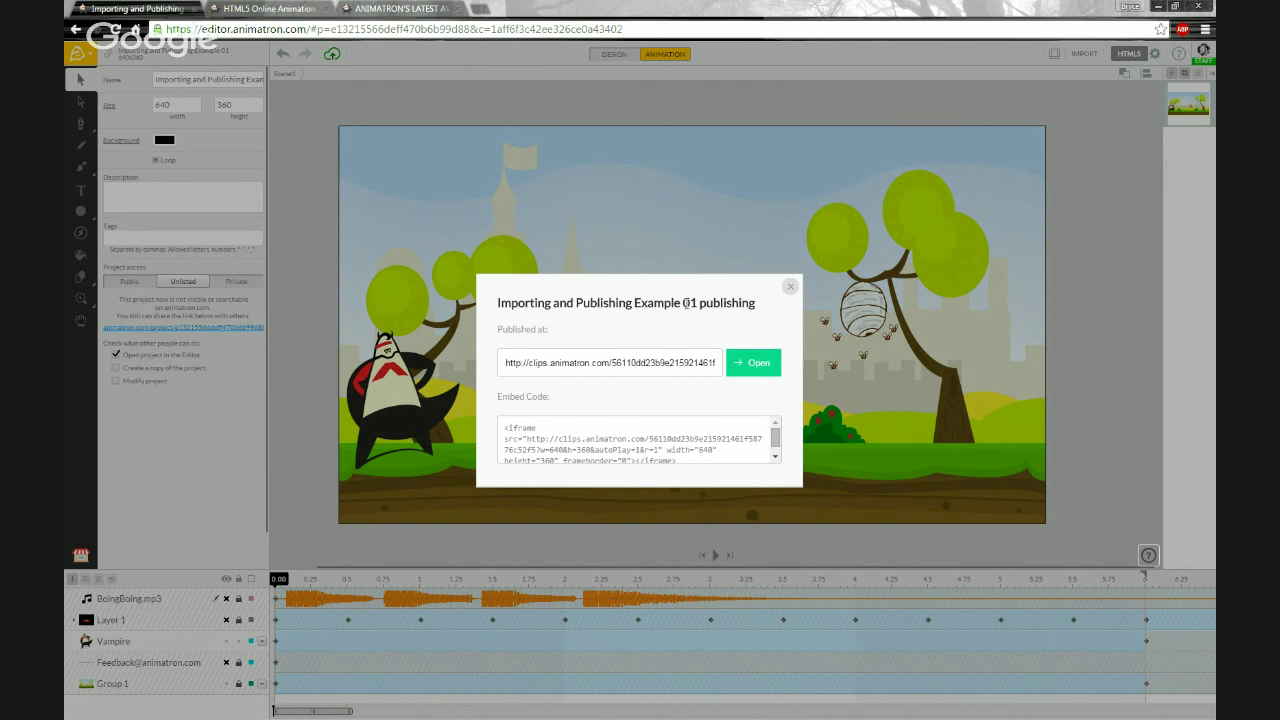
# Select the published clip's web address and its embed code in turn, ending with the web address selected.
pyautogui.click(508, 364)
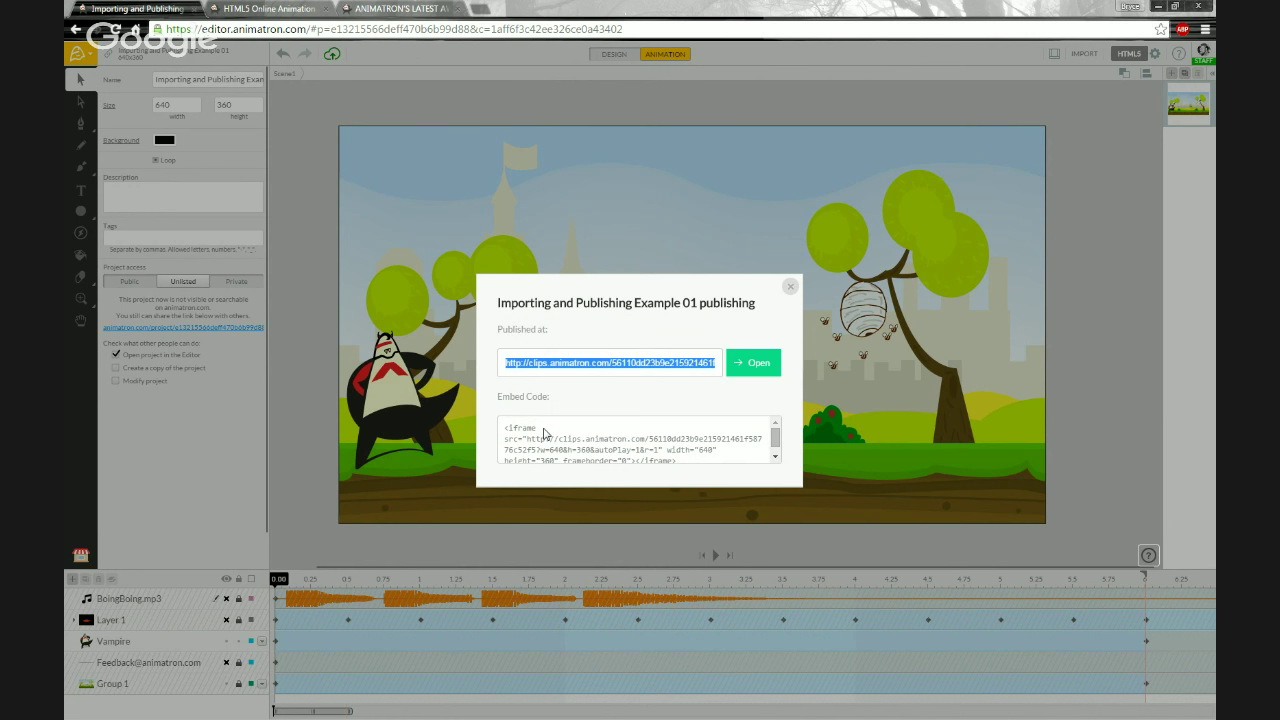
pyautogui.click(681, 463)
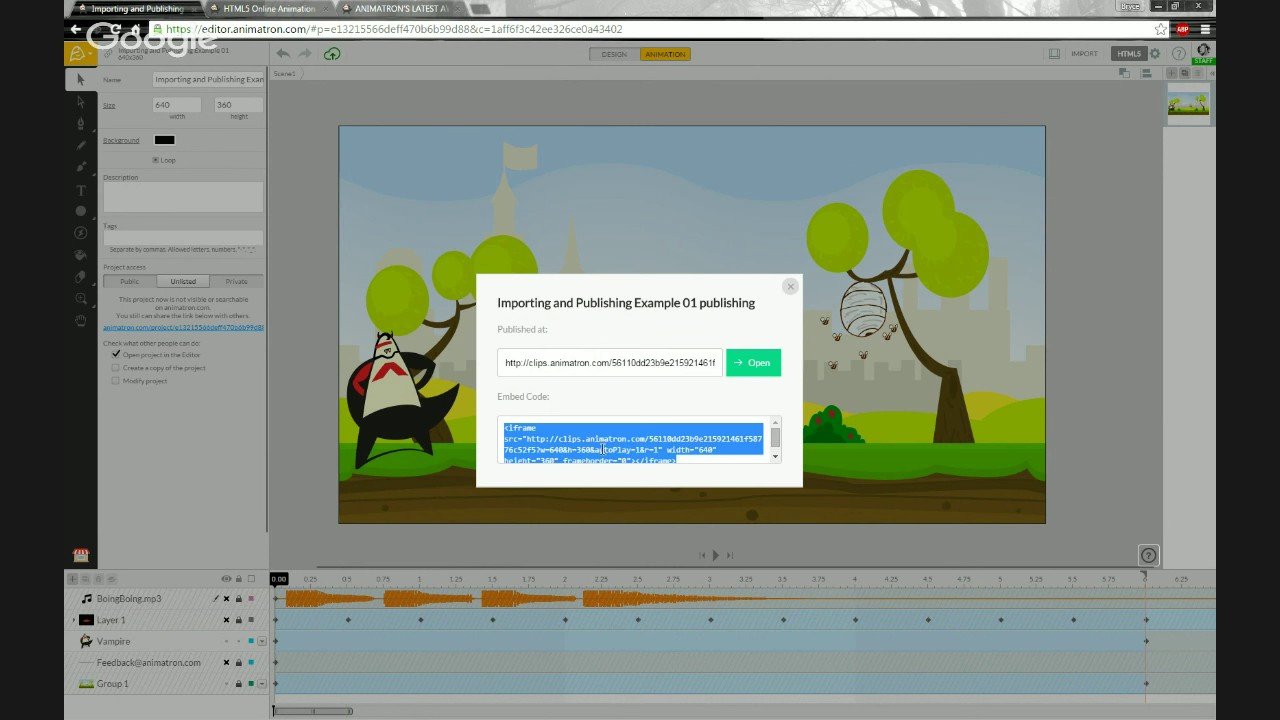
pyautogui.click(655, 366)
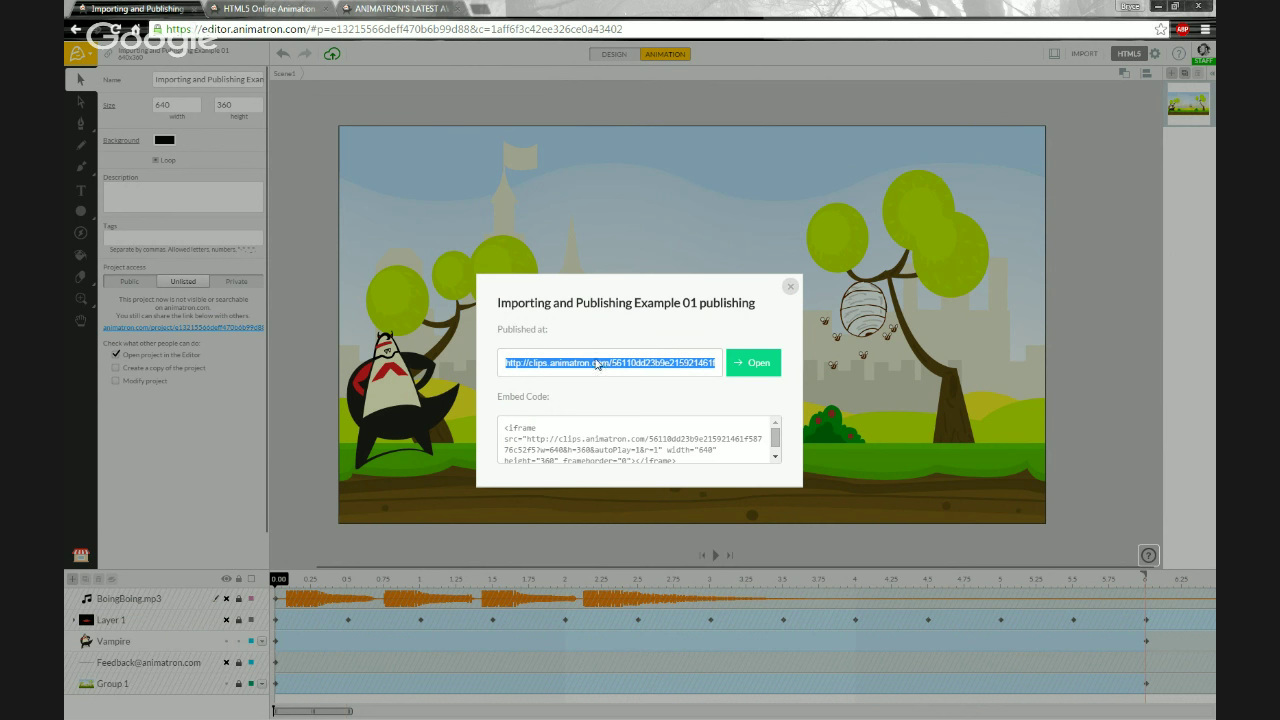
# Open the published HTML5 clip, pause its playback, then close the clip and the project's publishing dialog.
pyautogui.click(755, 364)
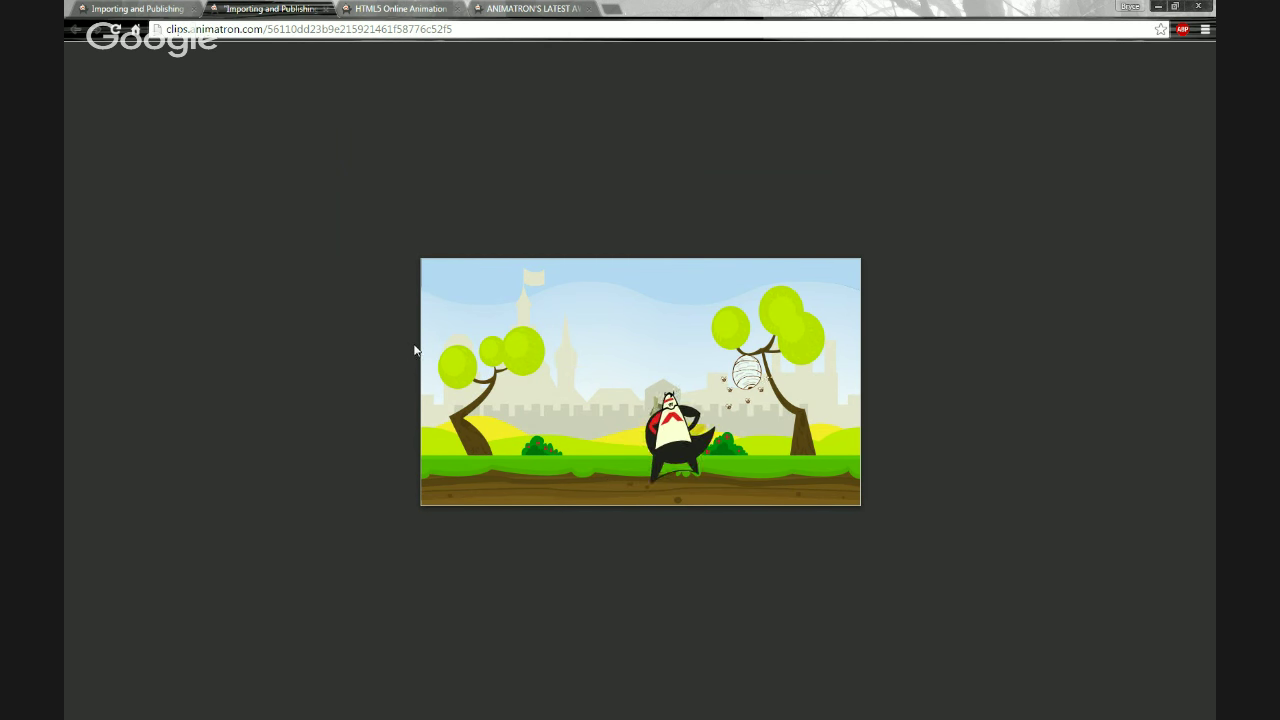
pyautogui.moveTo(424, 403)
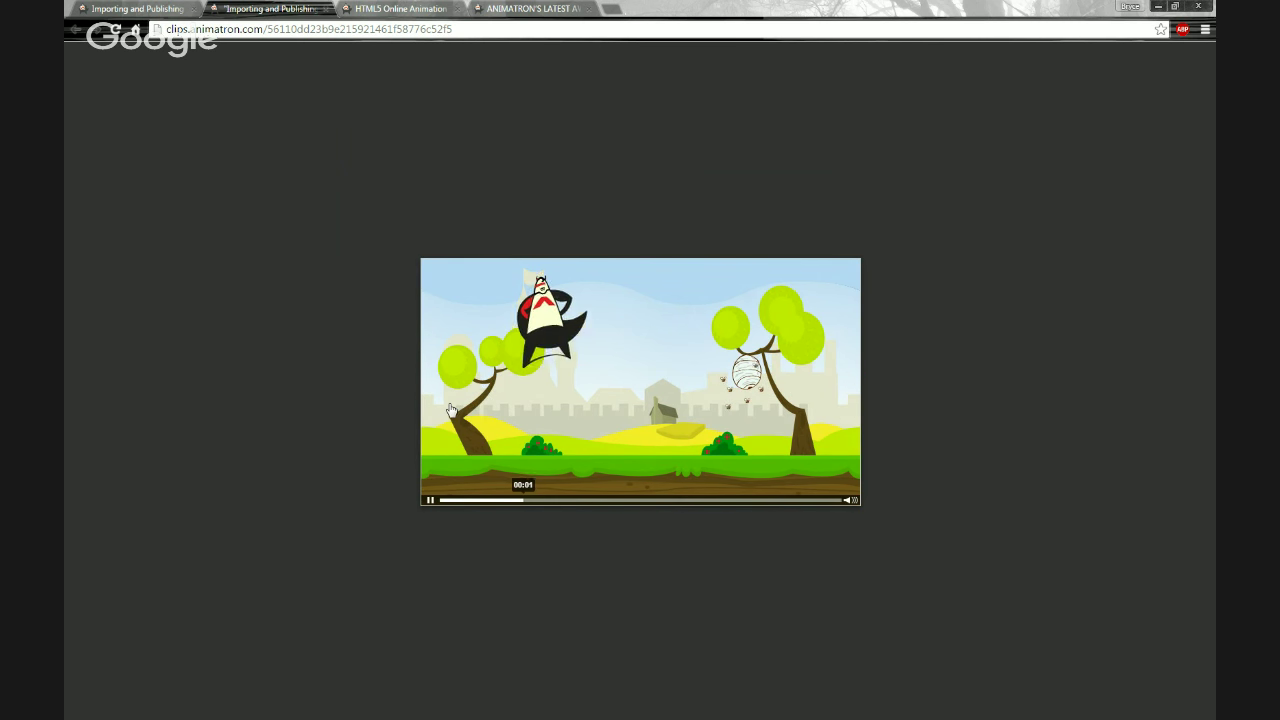
pyautogui.click(430, 500)
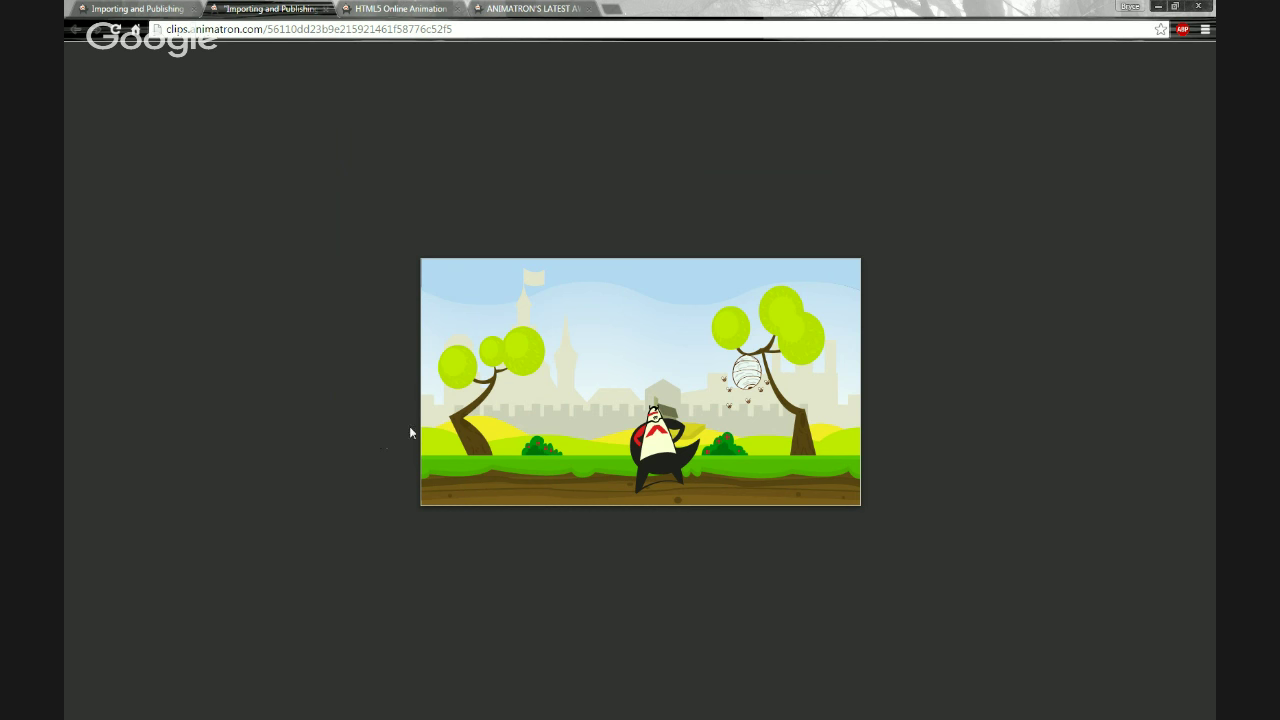
pyautogui.moveTo(549, 405)
pyautogui.moveTo(504, 330)
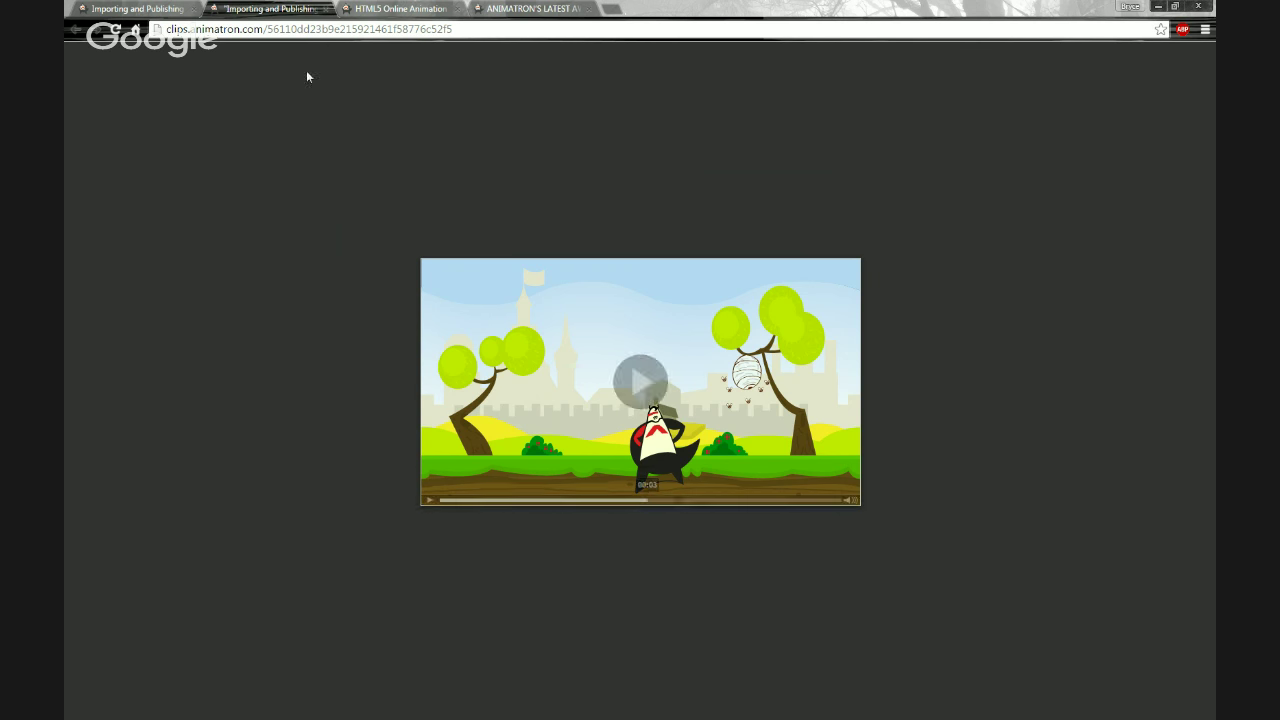
pyautogui.click(328, 10)
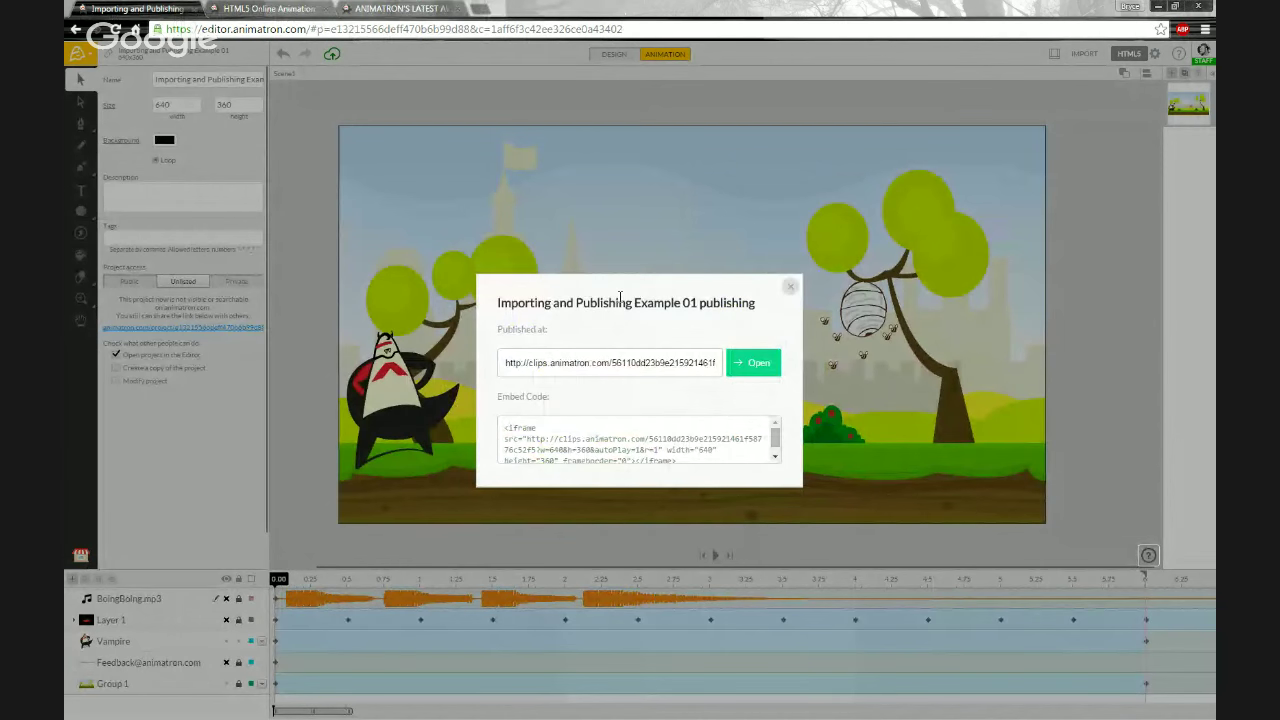
pyautogui.click(1021, 194)
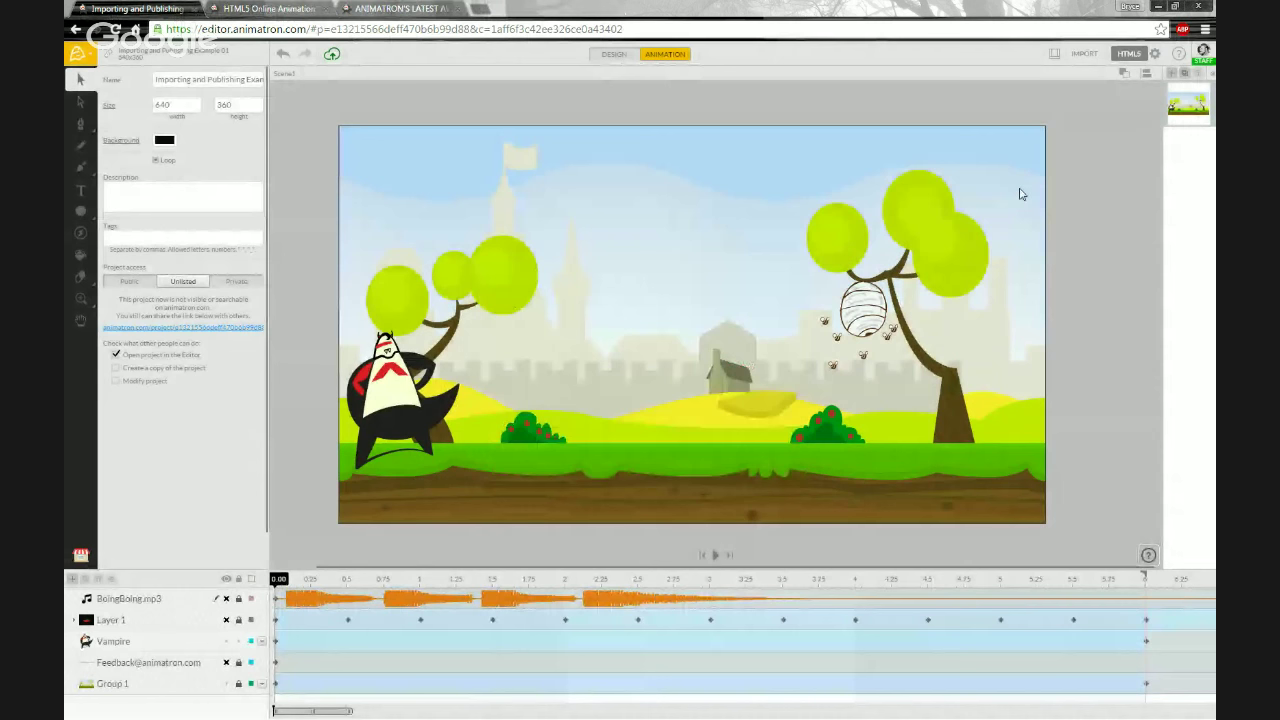
# Change the project's output format to GIF, publish it, and open the finished GIF for download.
pyautogui.click(1156, 55)
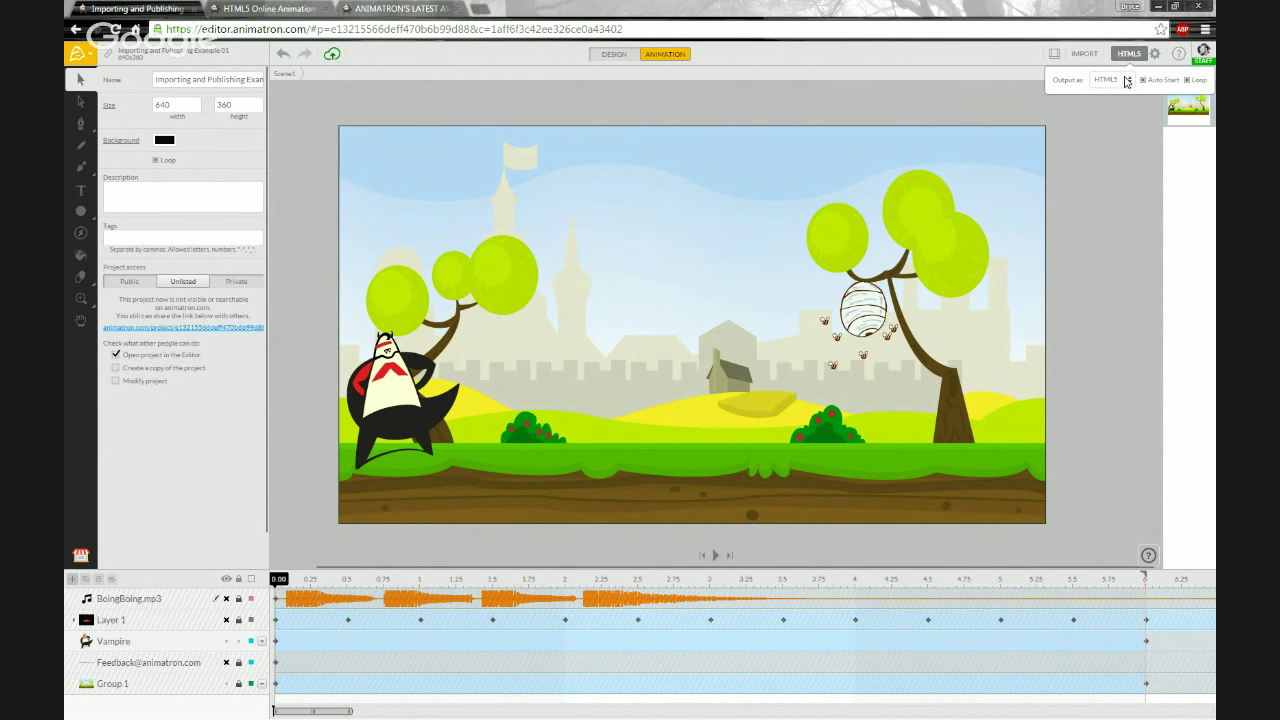
pyautogui.click(1122, 86)
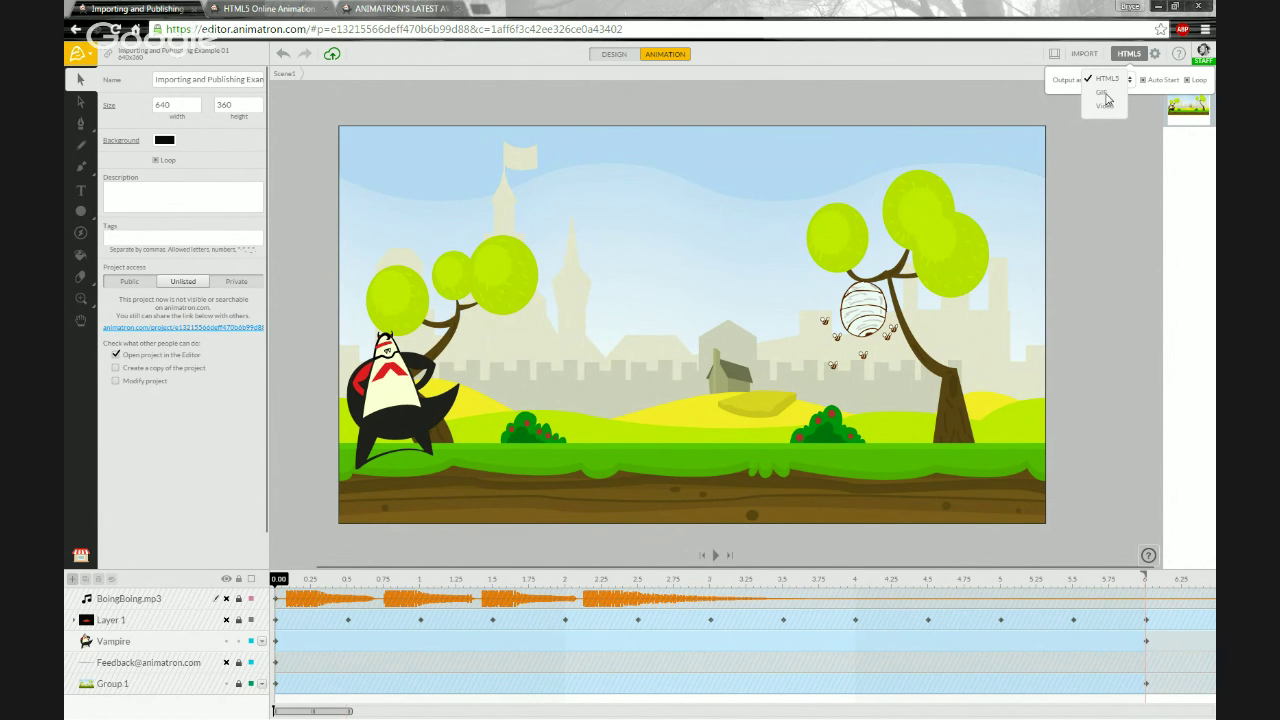
pyautogui.click(1103, 94)
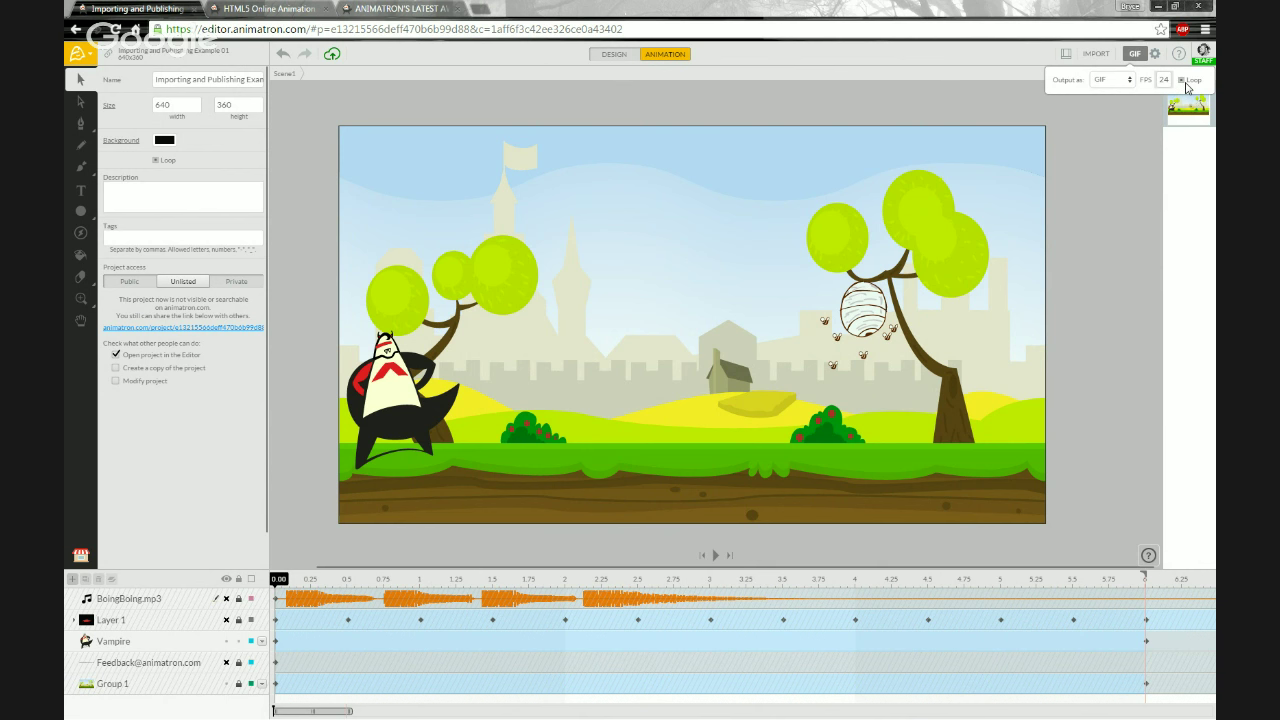
pyautogui.click(1135, 57)
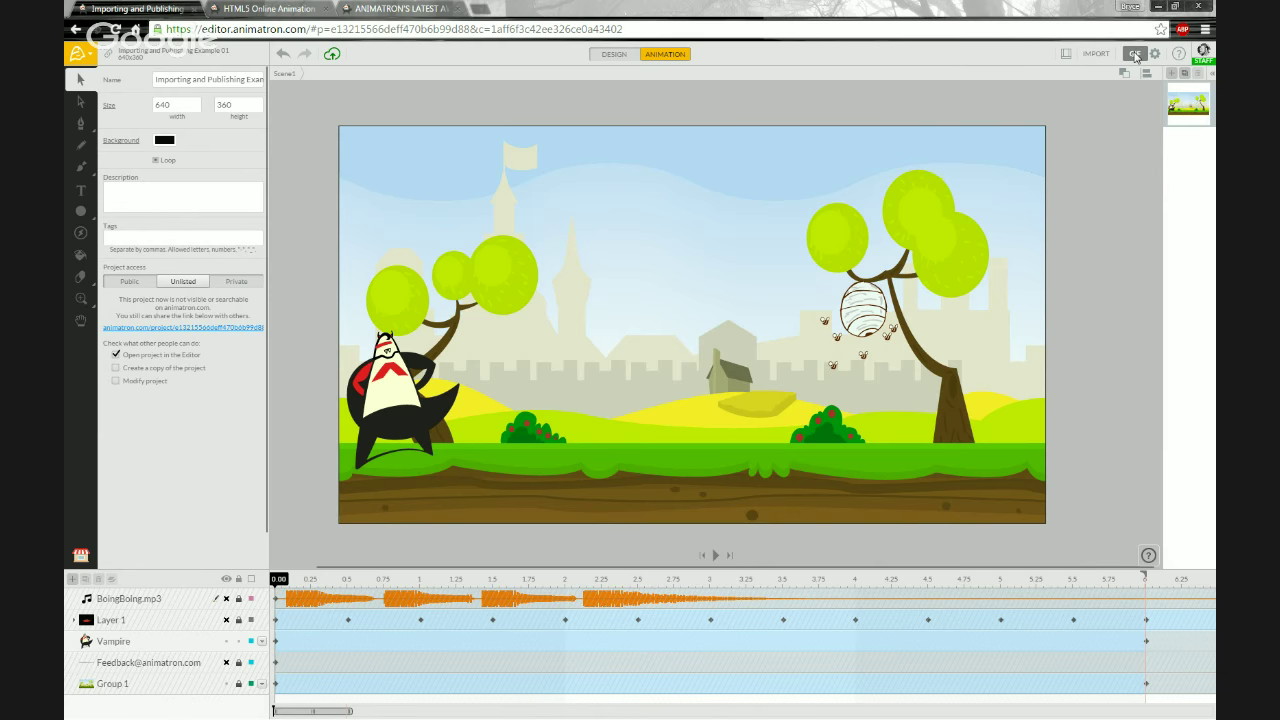
pyautogui.click(1135, 57)
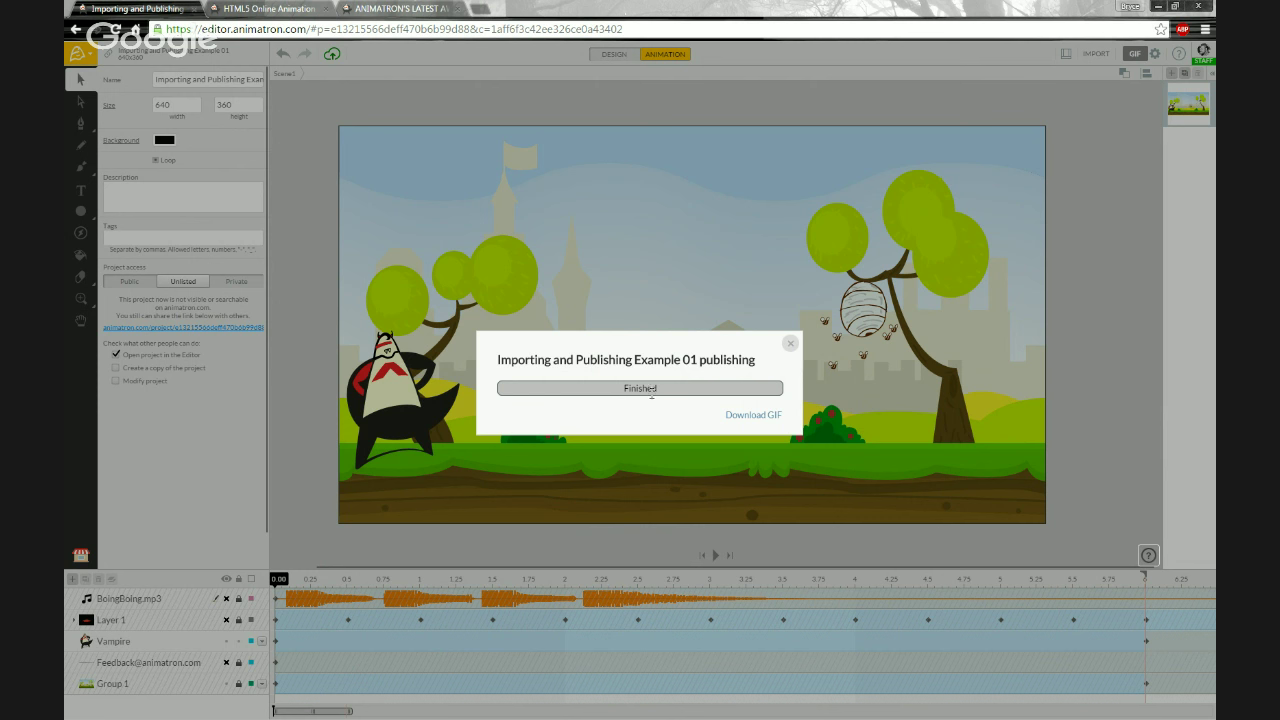
pyautogui.click(745, 419)
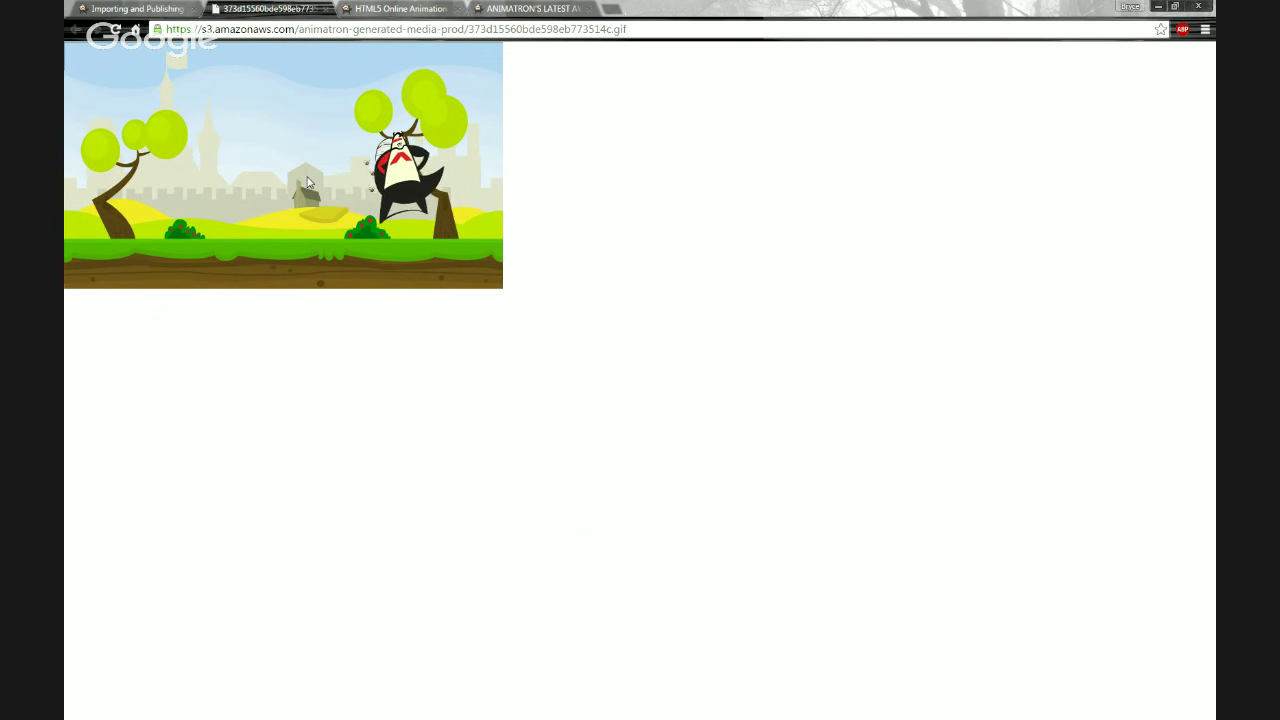
# Save the GIF image as "Animatron Hero Vampire Bounce" in the Video folder of Webinar Files.
pyautogui.rightClick(247, 157)
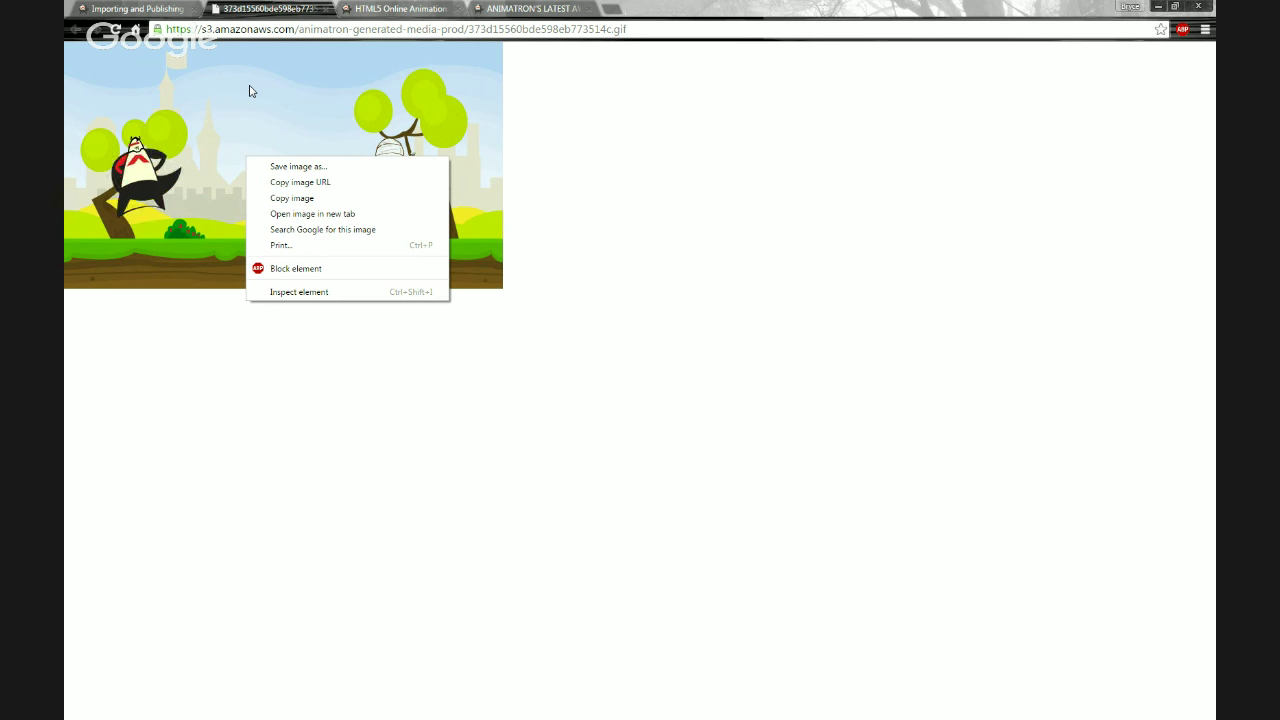
pyautogui.click(301, 167)
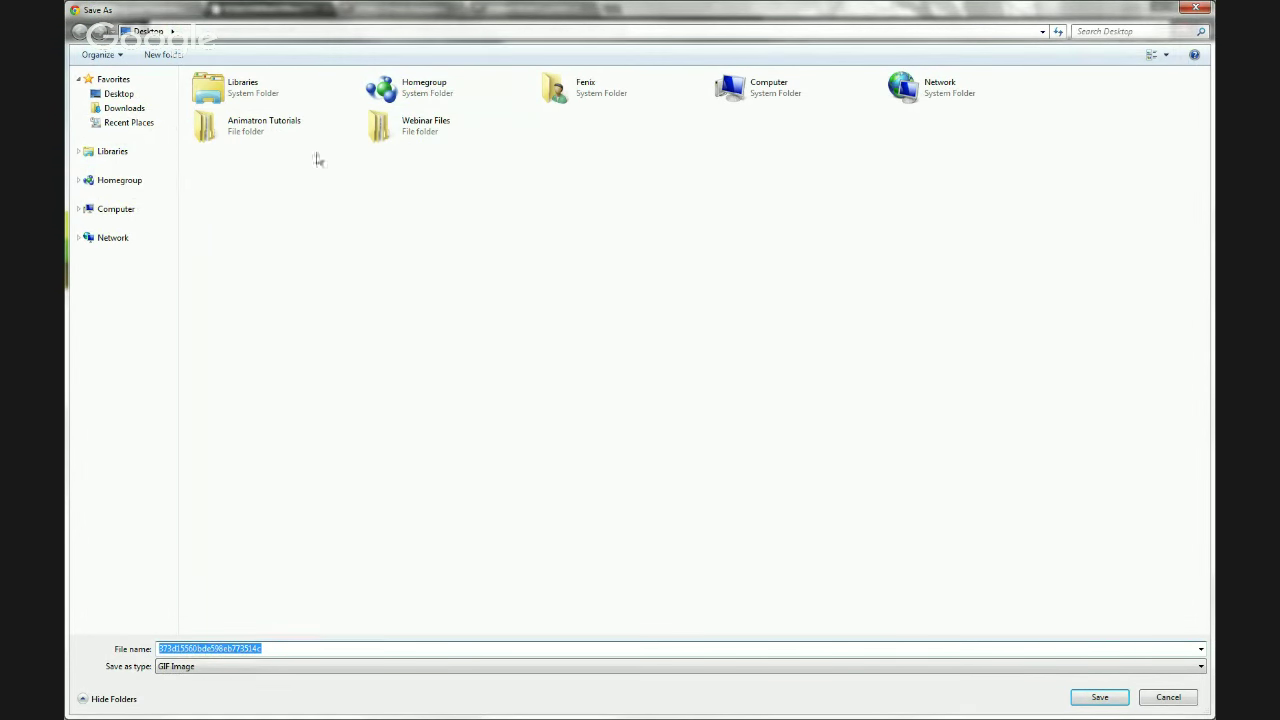
pyautogui.doubleClick(405, 130)
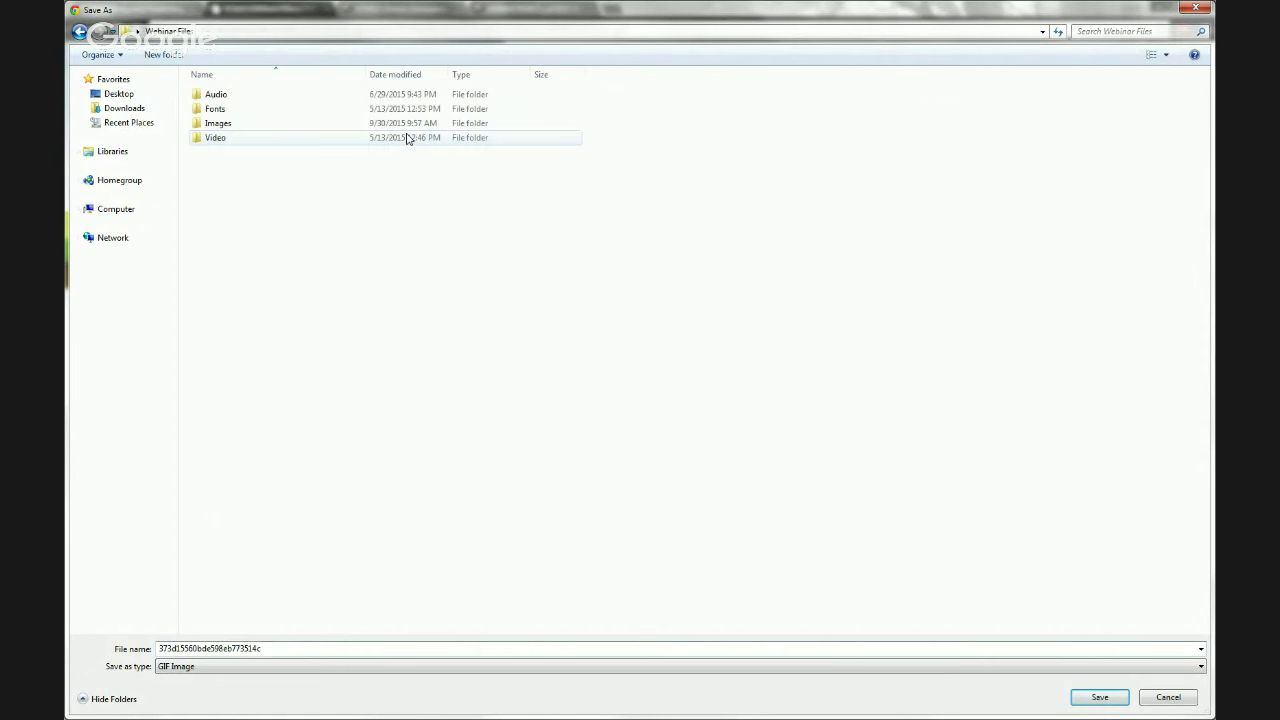
pyautogui.doubleClick(217, 139)
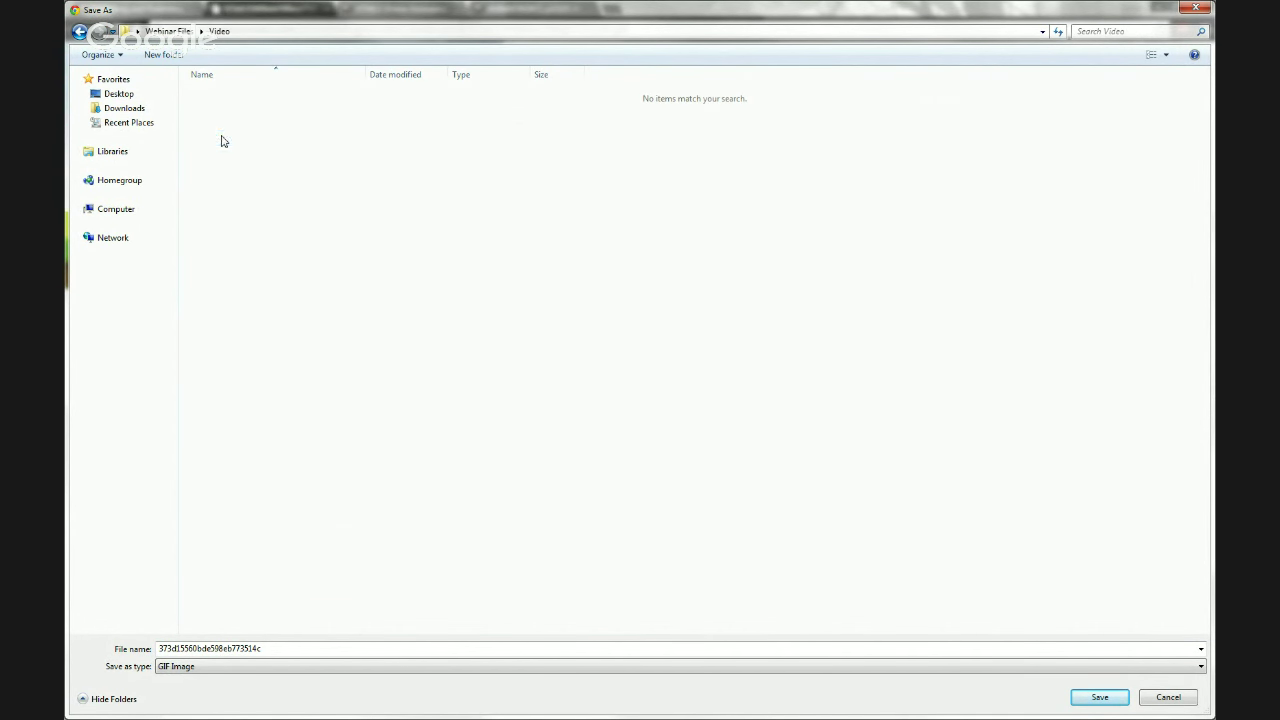
pyautogui.doubleClick(311, 648)
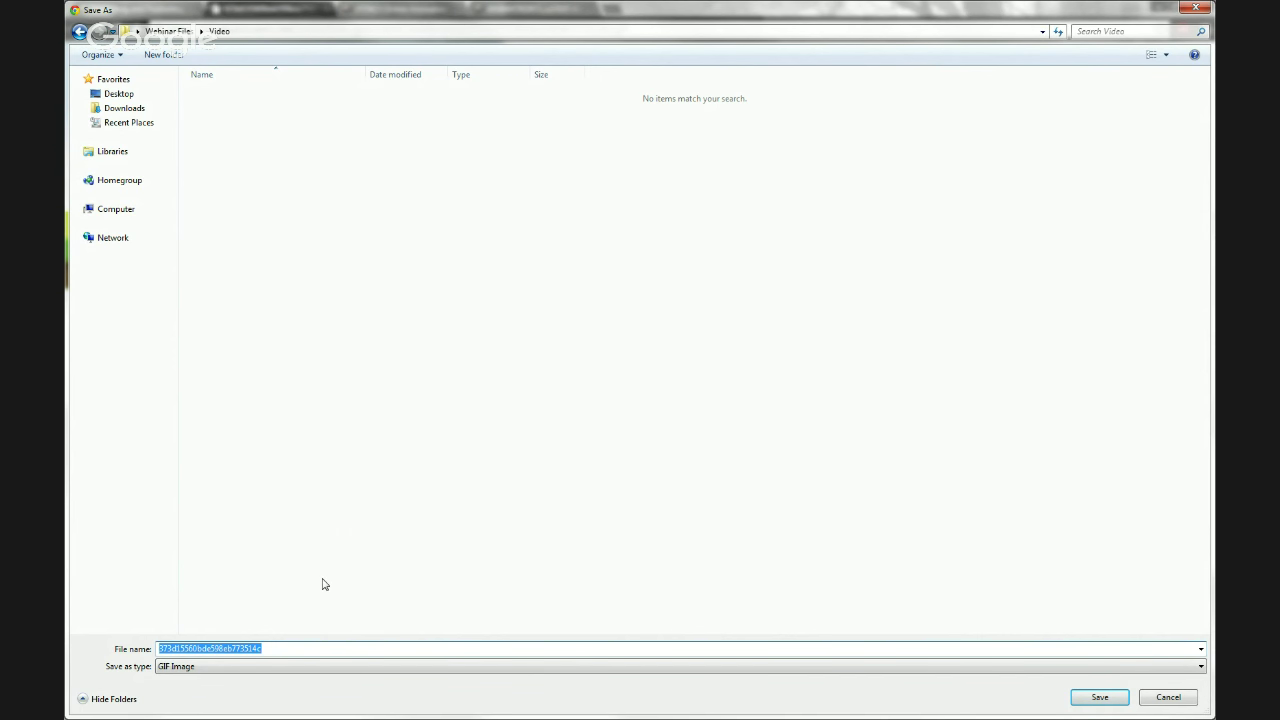
pyautogui.write('Animatron')
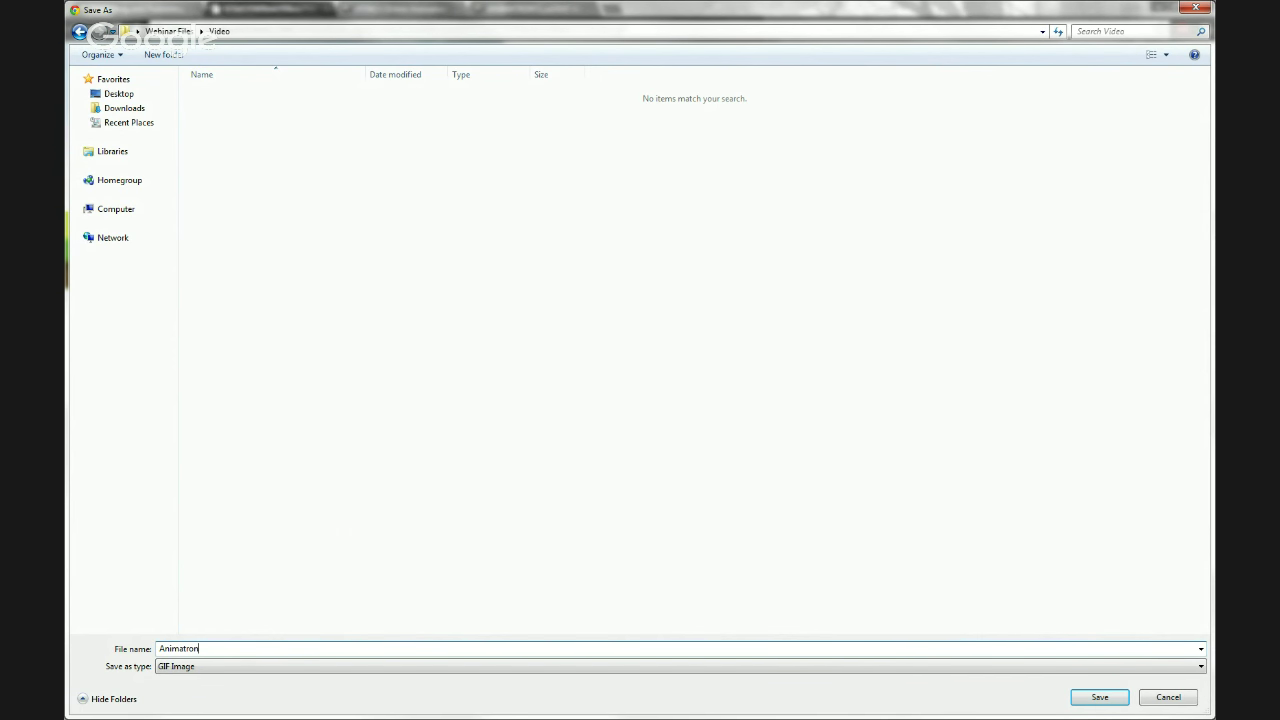
pyautogui.write(' Hero Vampire Bonu')
pyautogui.write('ce')
pyautogui.click(1100, 697)
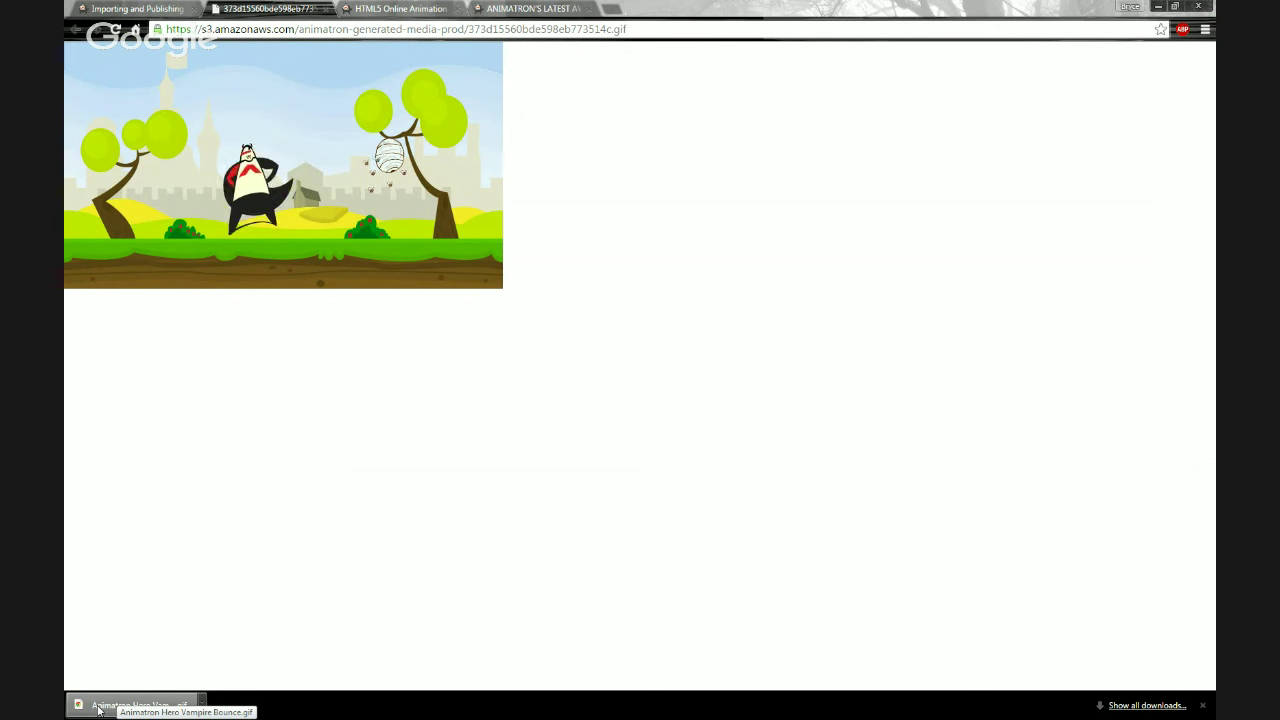
# View the downloaded GIF file, close it and the online GIF, and return to the Animatron project.
pyautogui.click(98, 707)
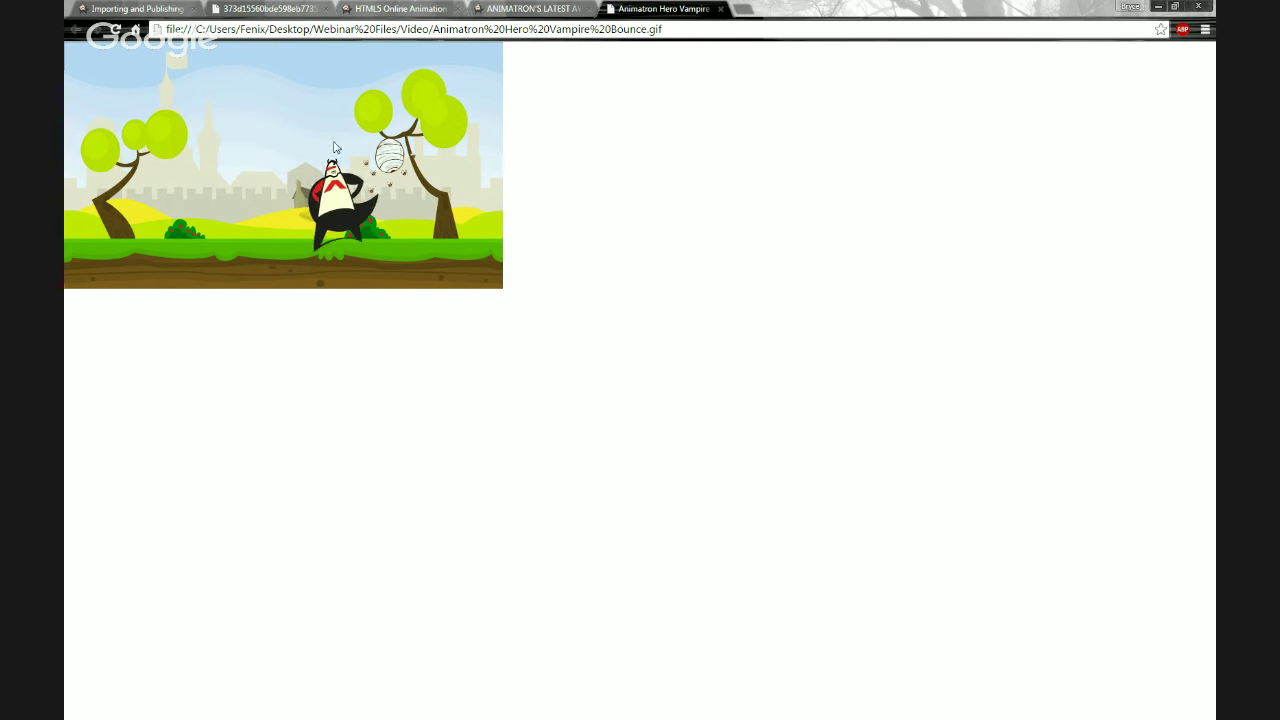
pyautogui.click(720, 9)
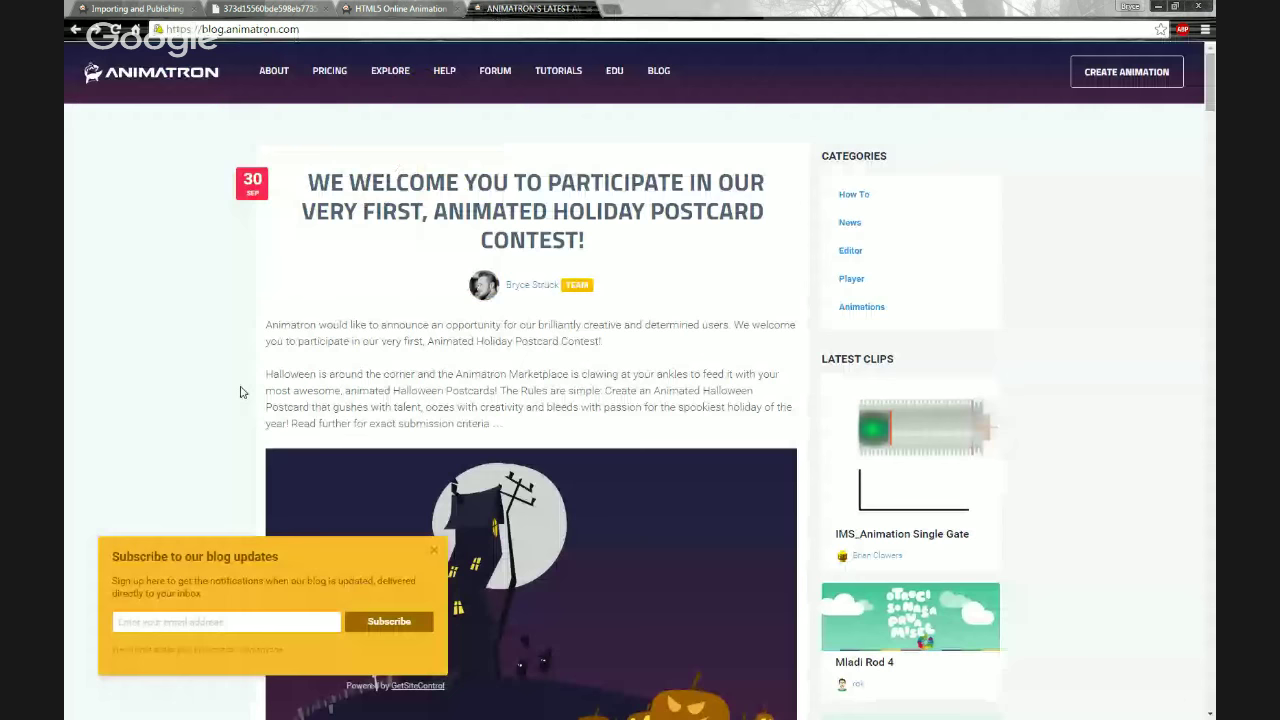
pyautogui.click(170, 9)
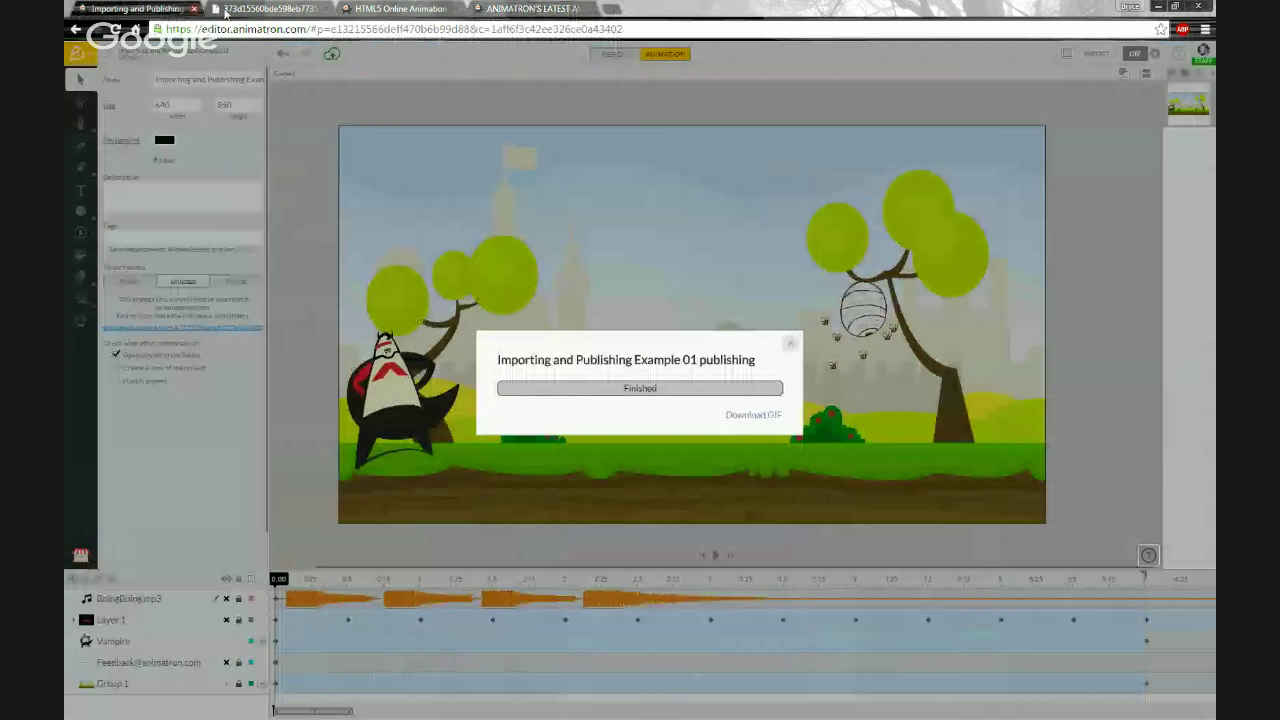
pyautogui.middleClick(226, 12)
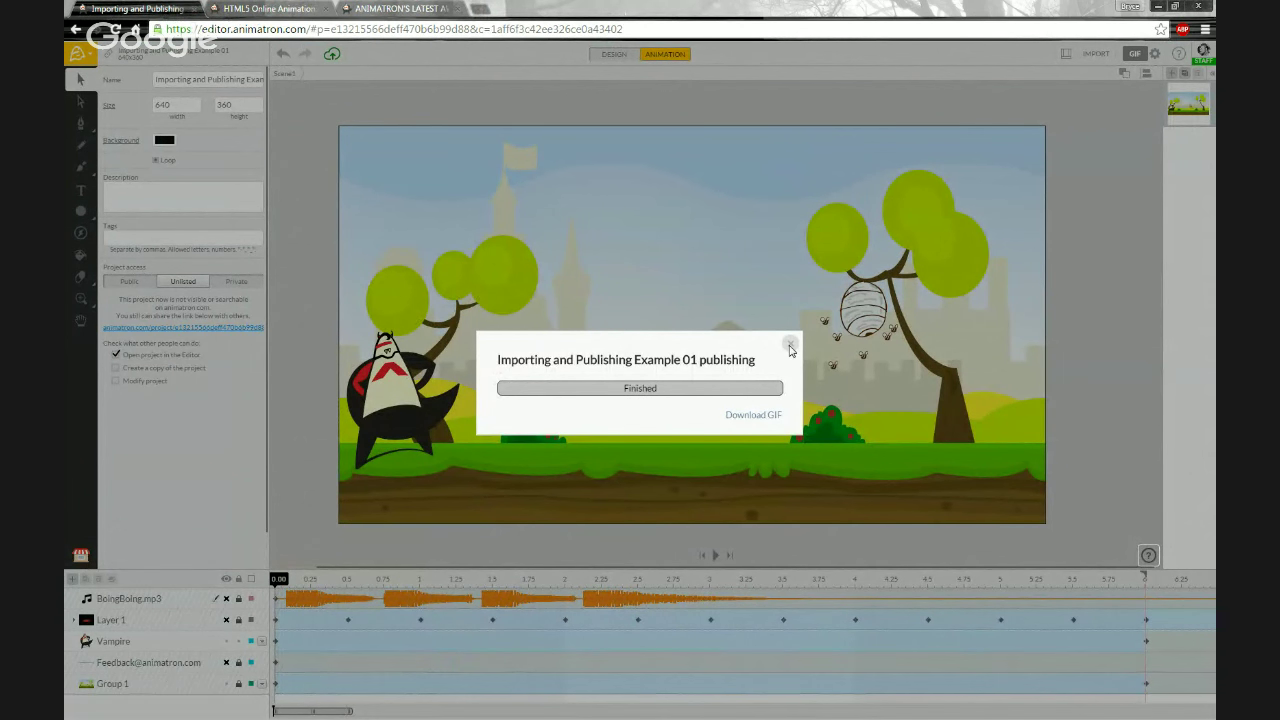
# Dismiss the finished publishing dialog, publish the GIF again, and choose email notification for when it is finished.
pyautogui.click(790, 346)
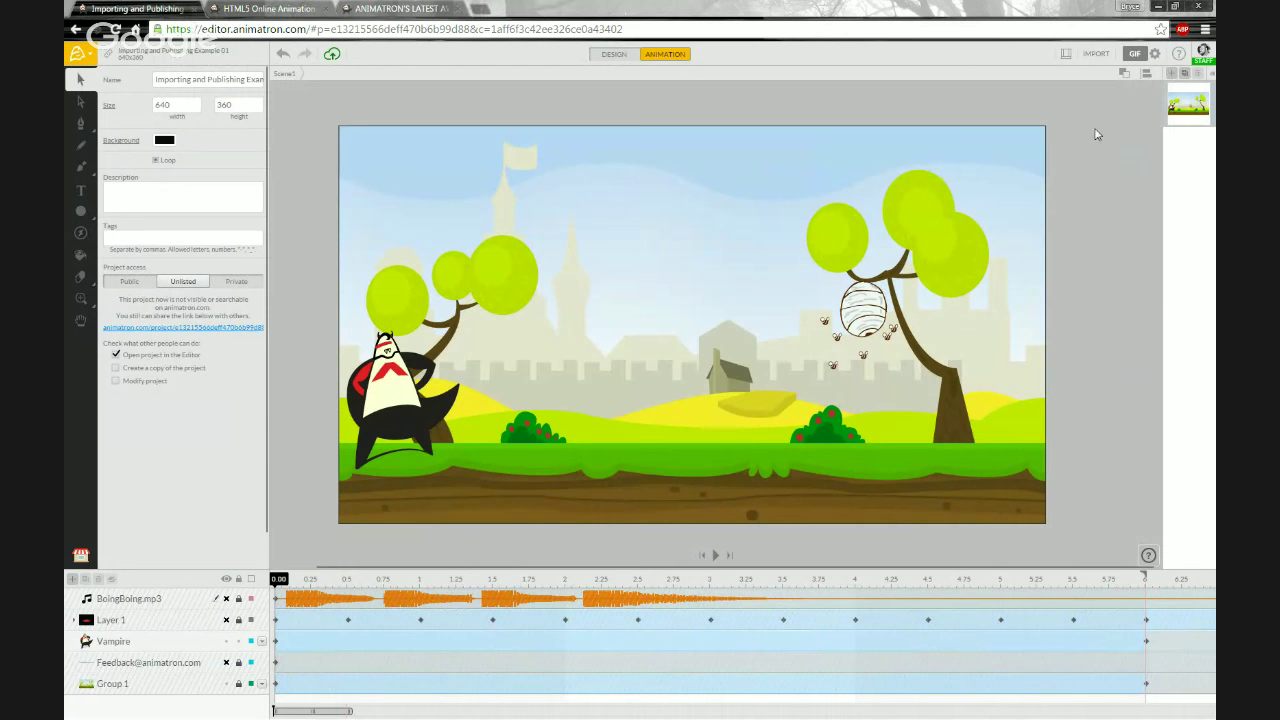
pyautogui.click(1135, 55)
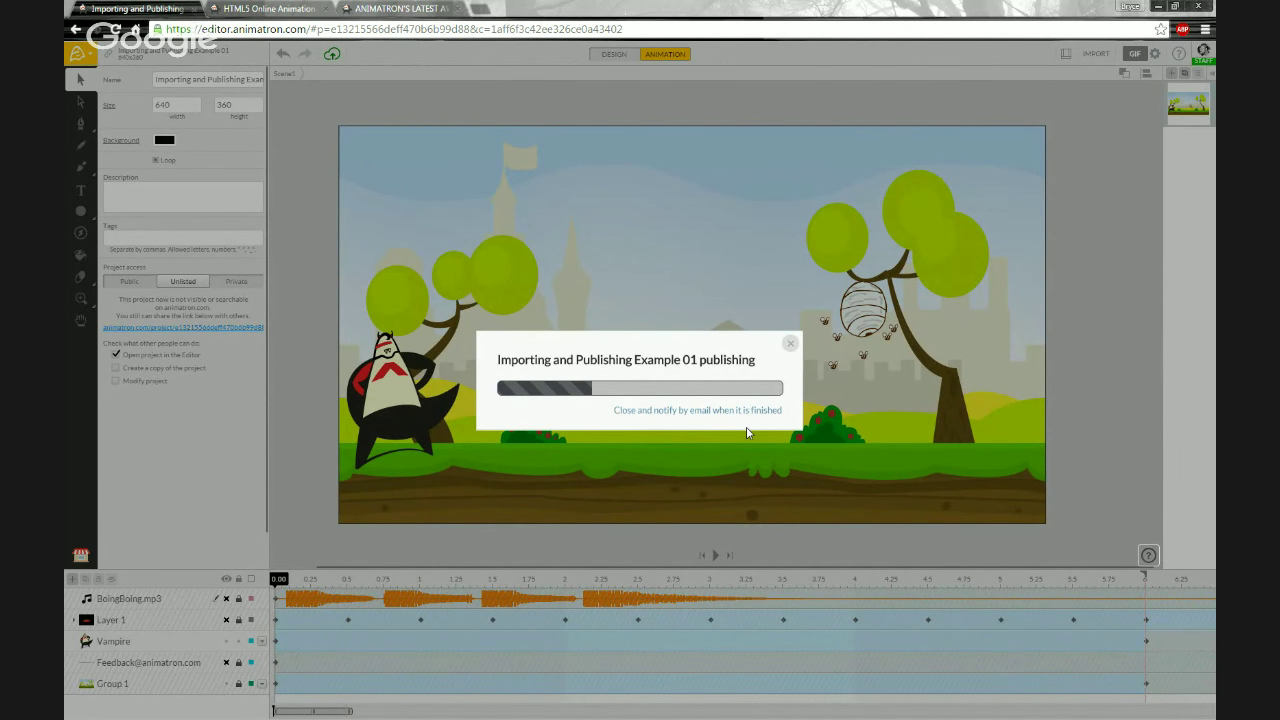
pyautogui.click(694, 412)
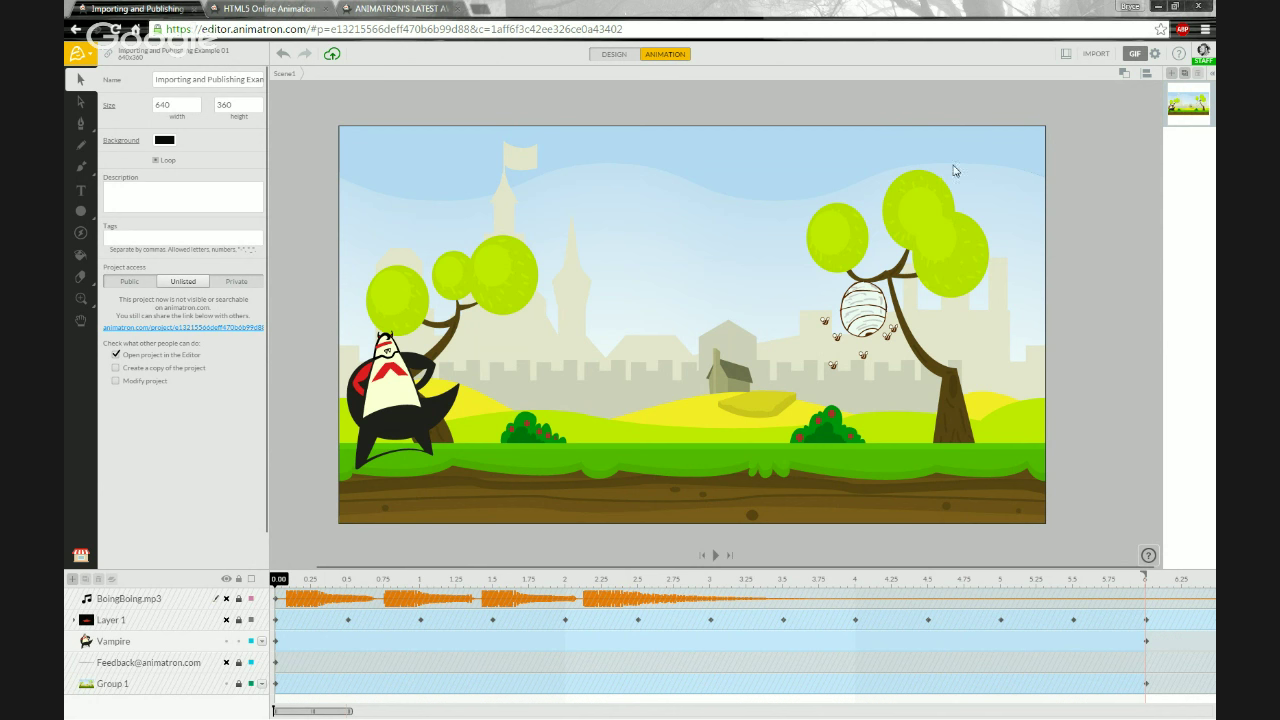
# Change the output format to Video, keep the SD 4:3 resolution, publish the project, and open the finished video.
pyautogui.click(1155, 56)
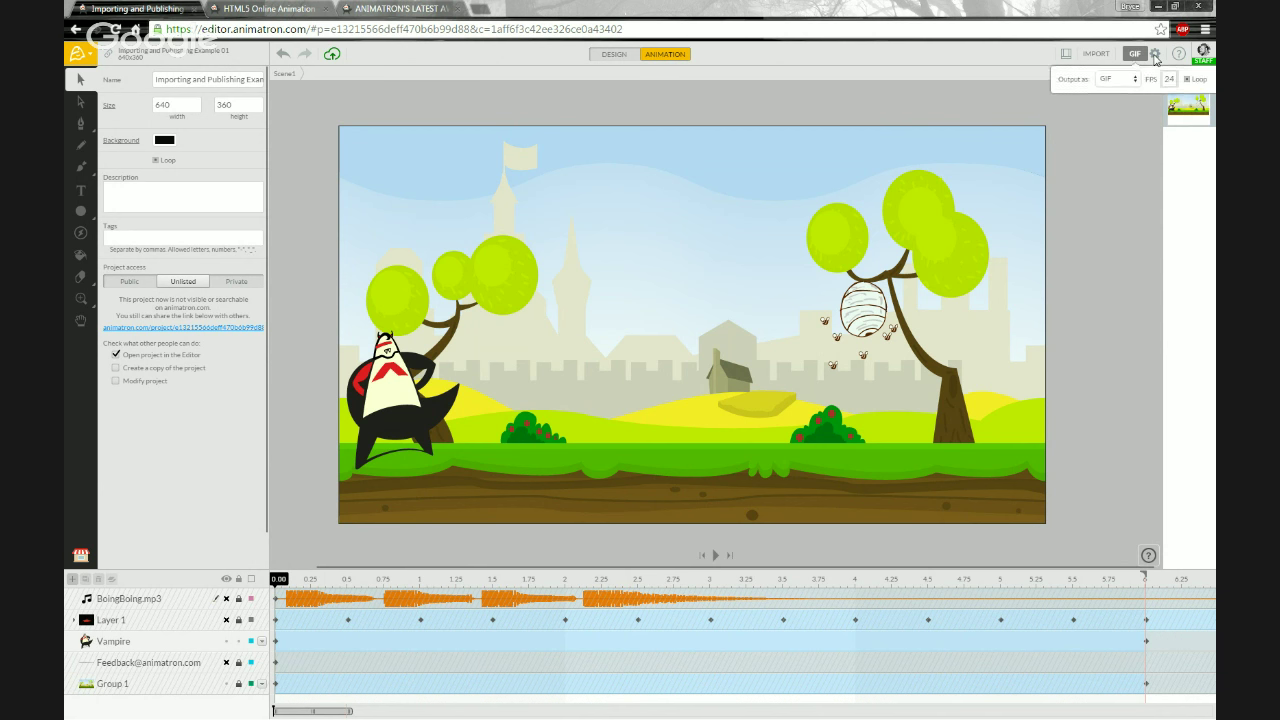
pyautogui.click(1131, 80)
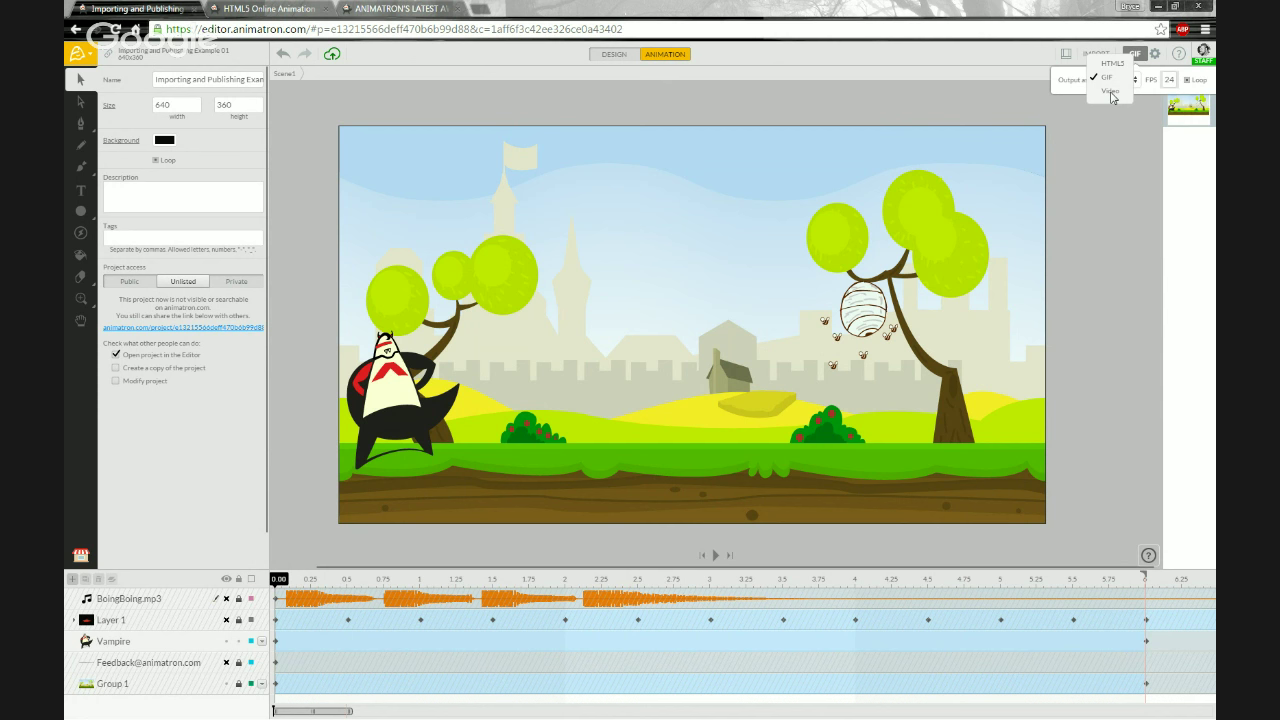
pyautogui.click(1111, 92)
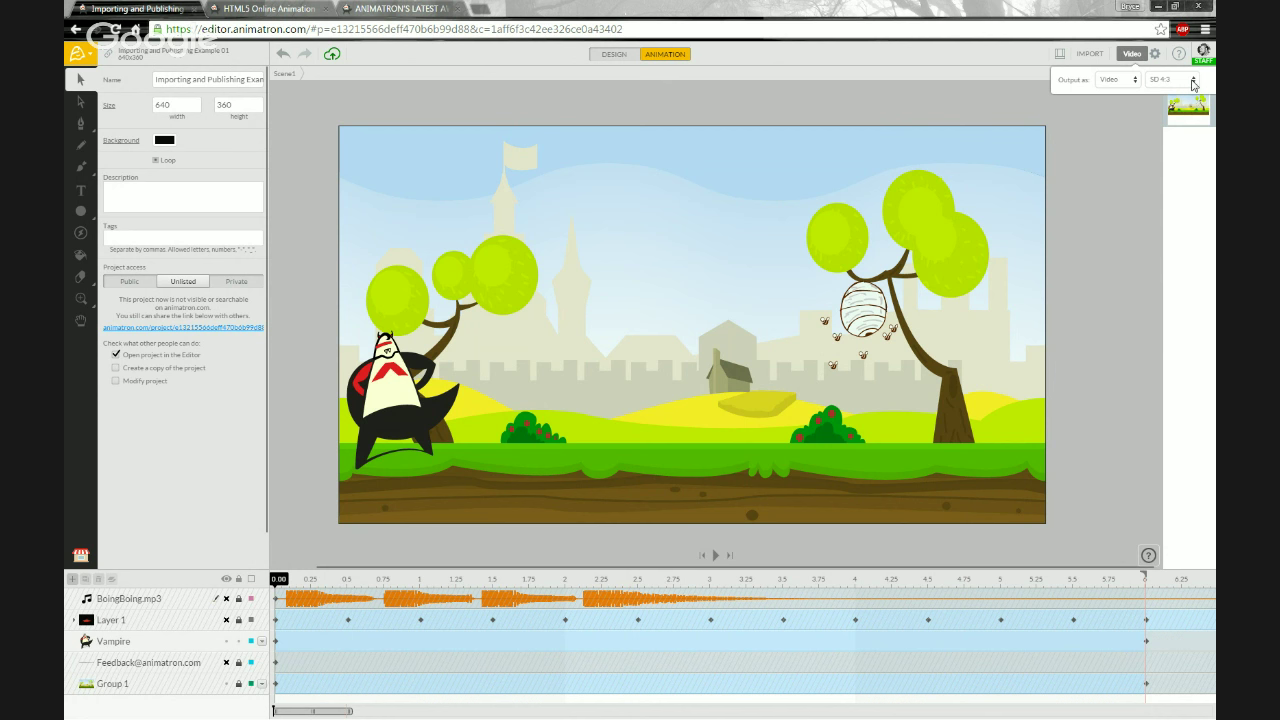
pyautogui.click(1192, 84)
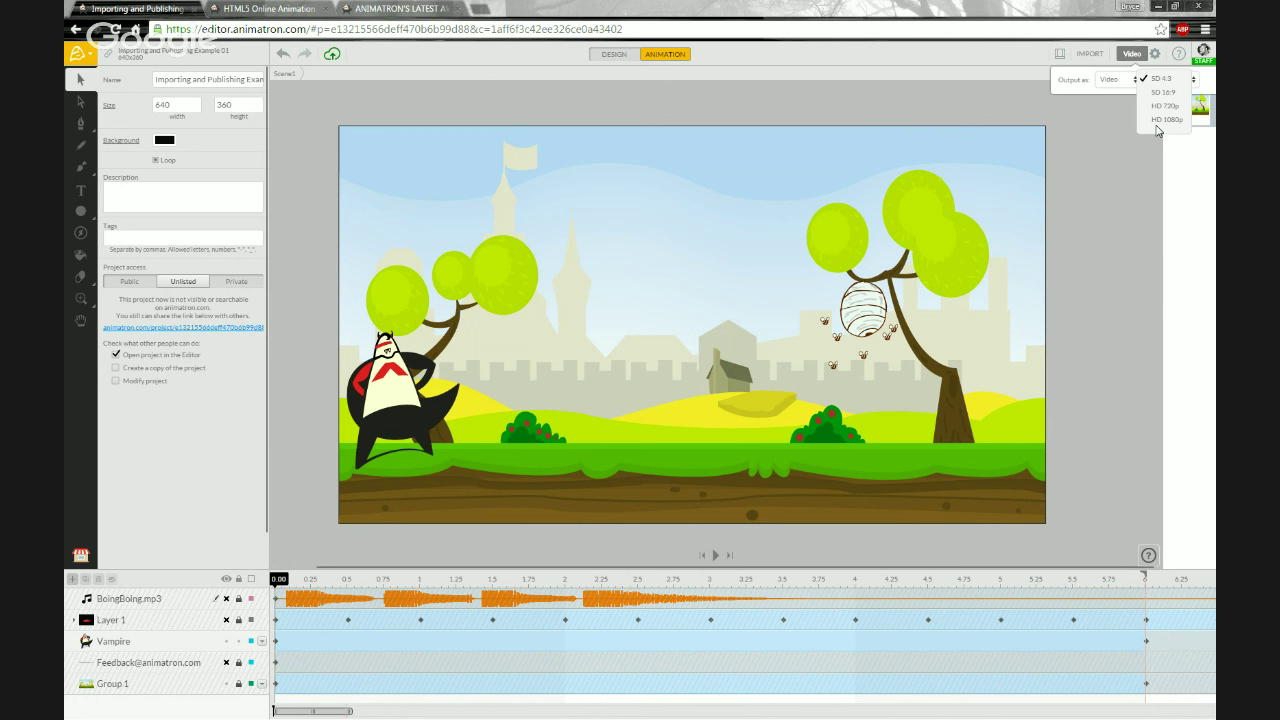
pyautogui.click(1159, 56)
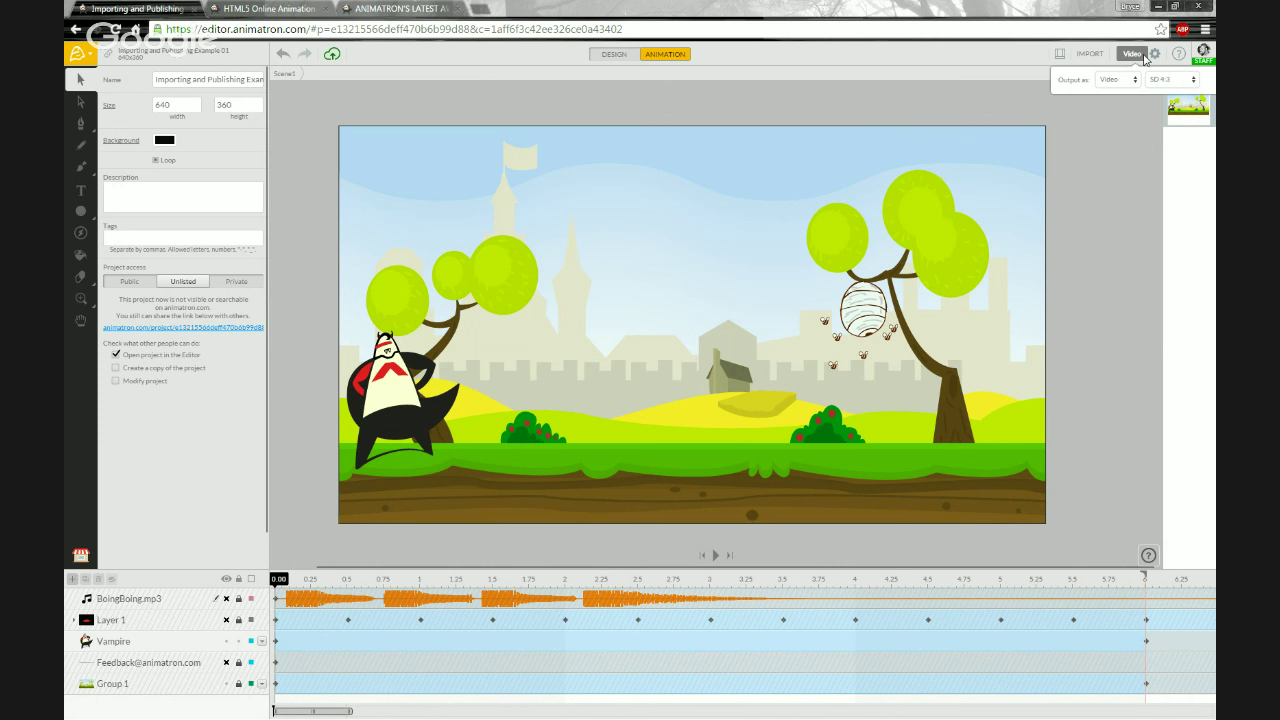
pyautogui.click(1137, 58)
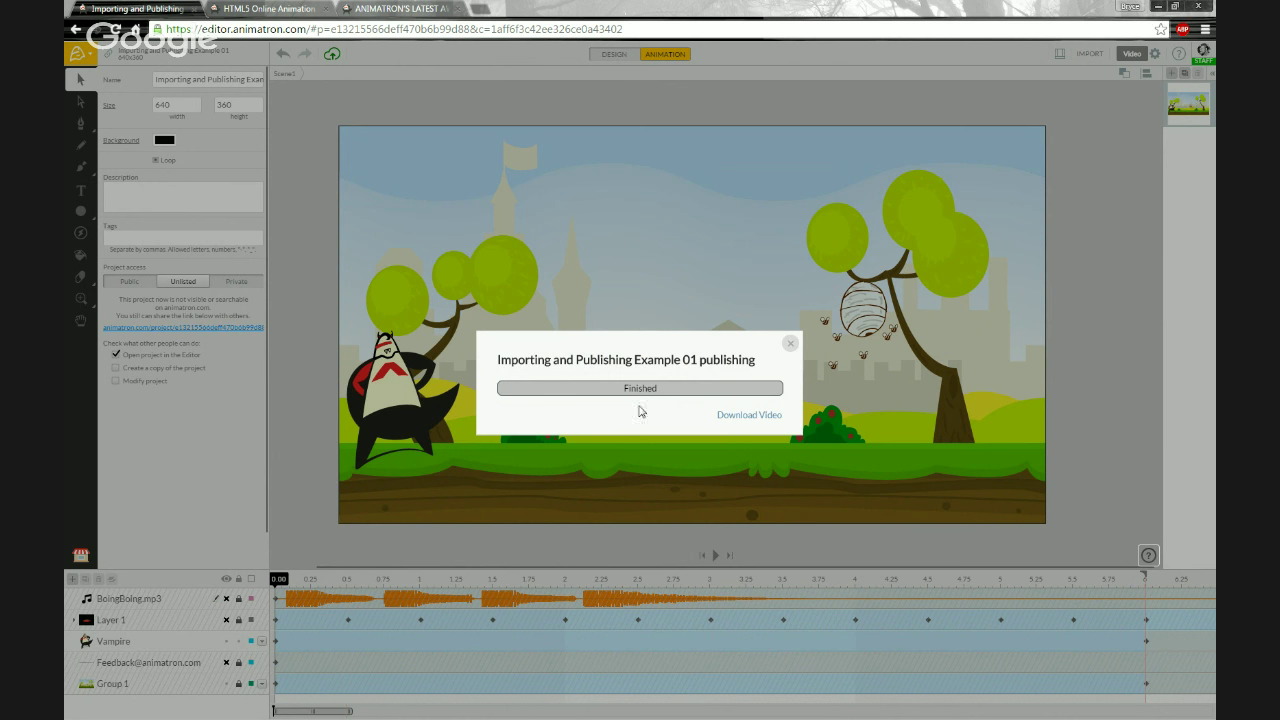
pyautogui.click(744, 419)
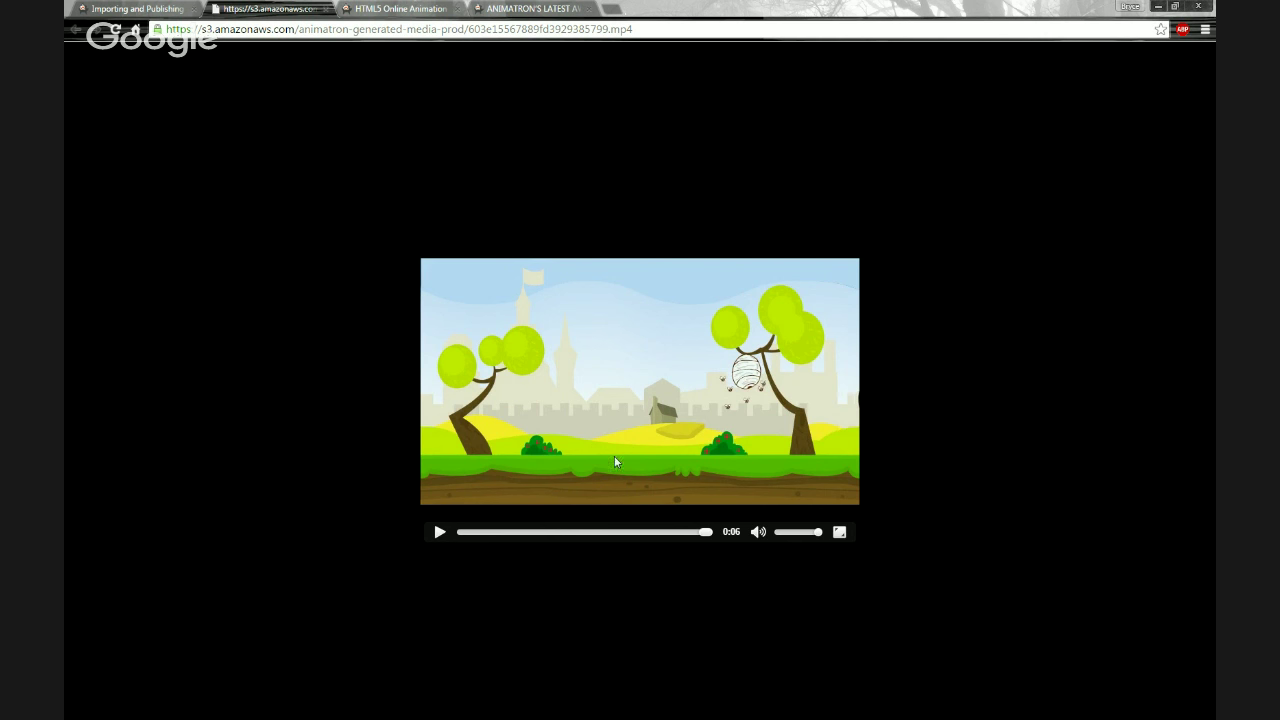
# Play the published MP4 video at a lowered volume, then raise the volume back to maximum.
pyautogui.moveTo(818, 533); pyautogui.dragTo(786, 534)
pyautogui.click(439, 532)
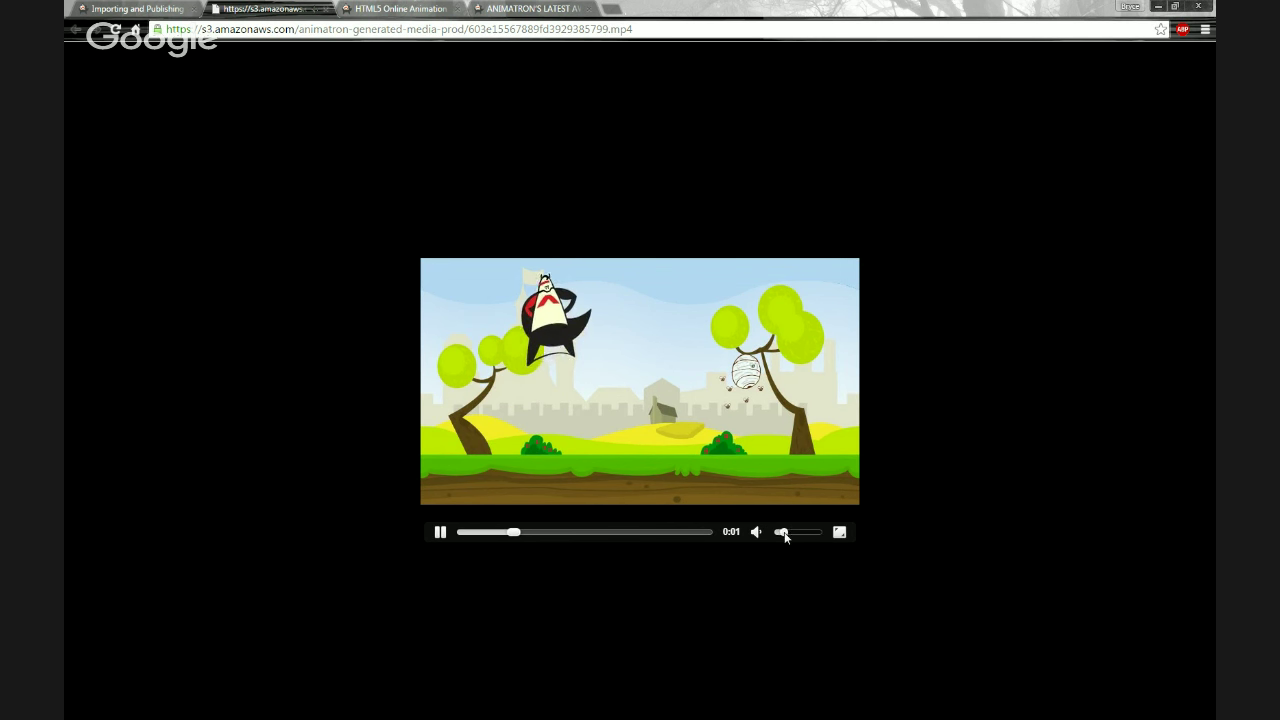
pyautogui.moveTo(781, 534); pyautogui.dragTo(818, 533)
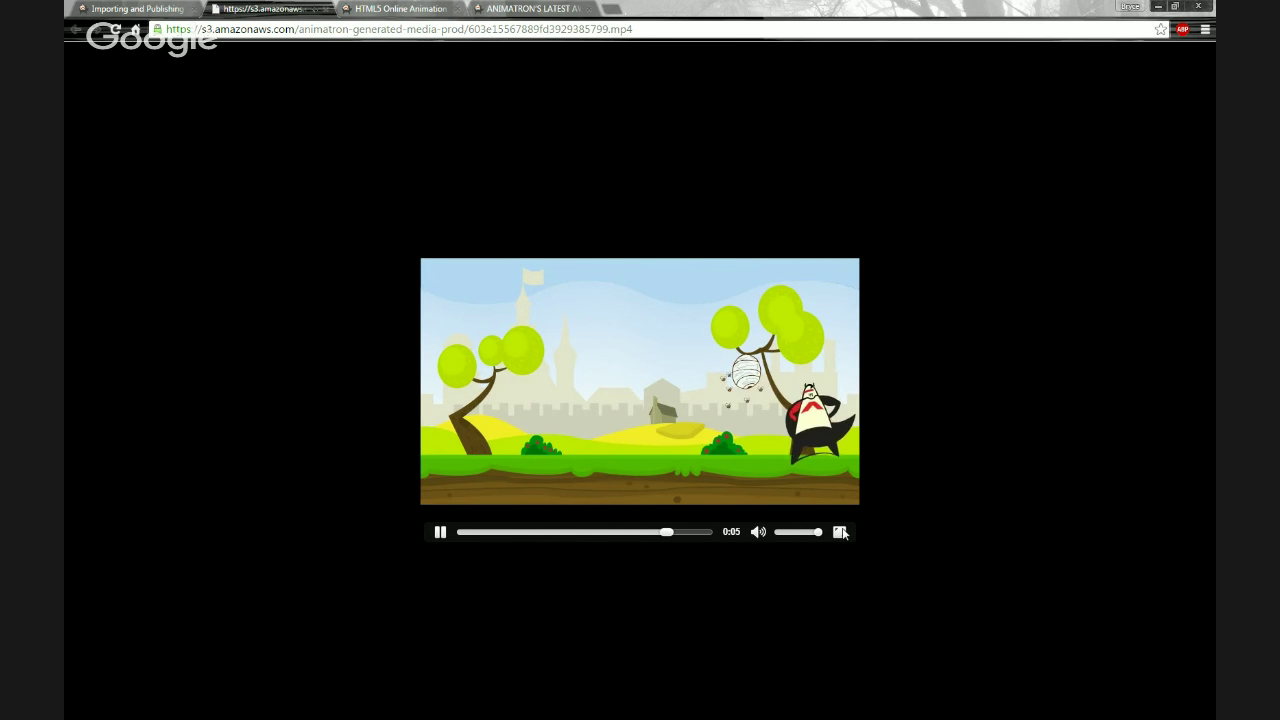
# View the MP4 video in full screen, replay its opening, and close it along with the finished publishing dialog.
pyautogui.click(840, 532)
pyautogui.click(896, 706)
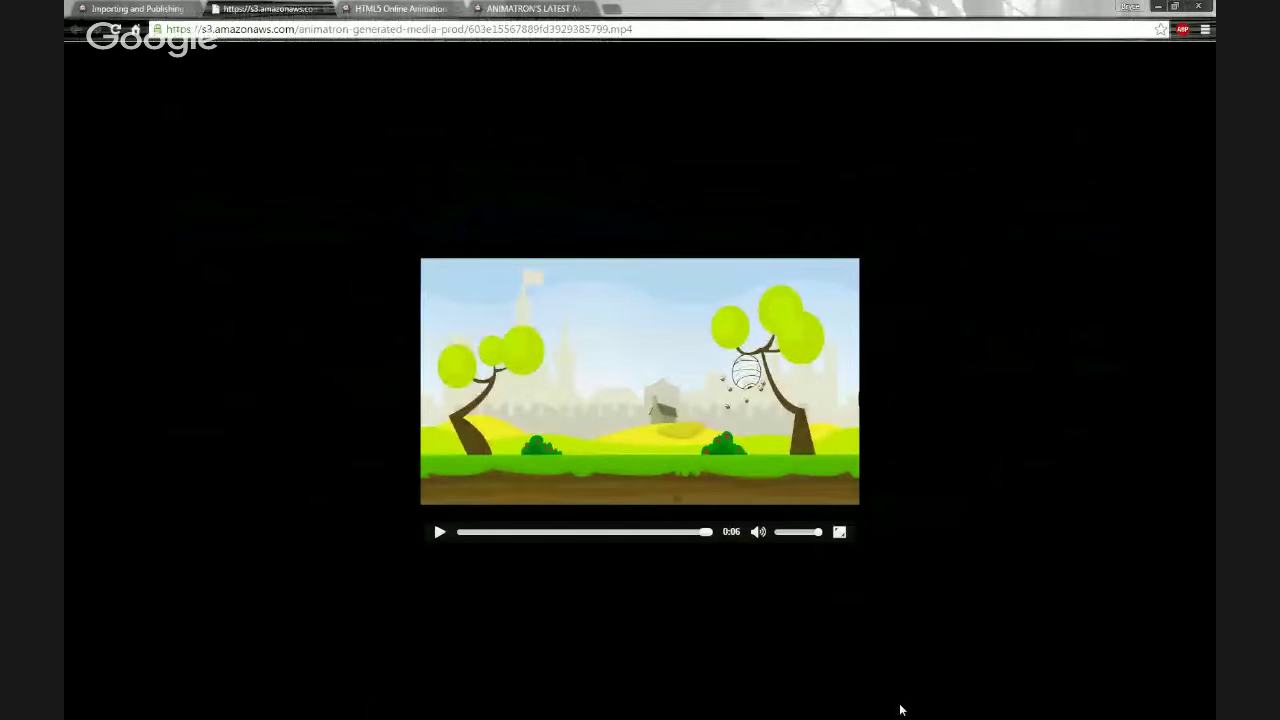
pyautogui.click(439, 533)
pyautogui.click(439, 533)
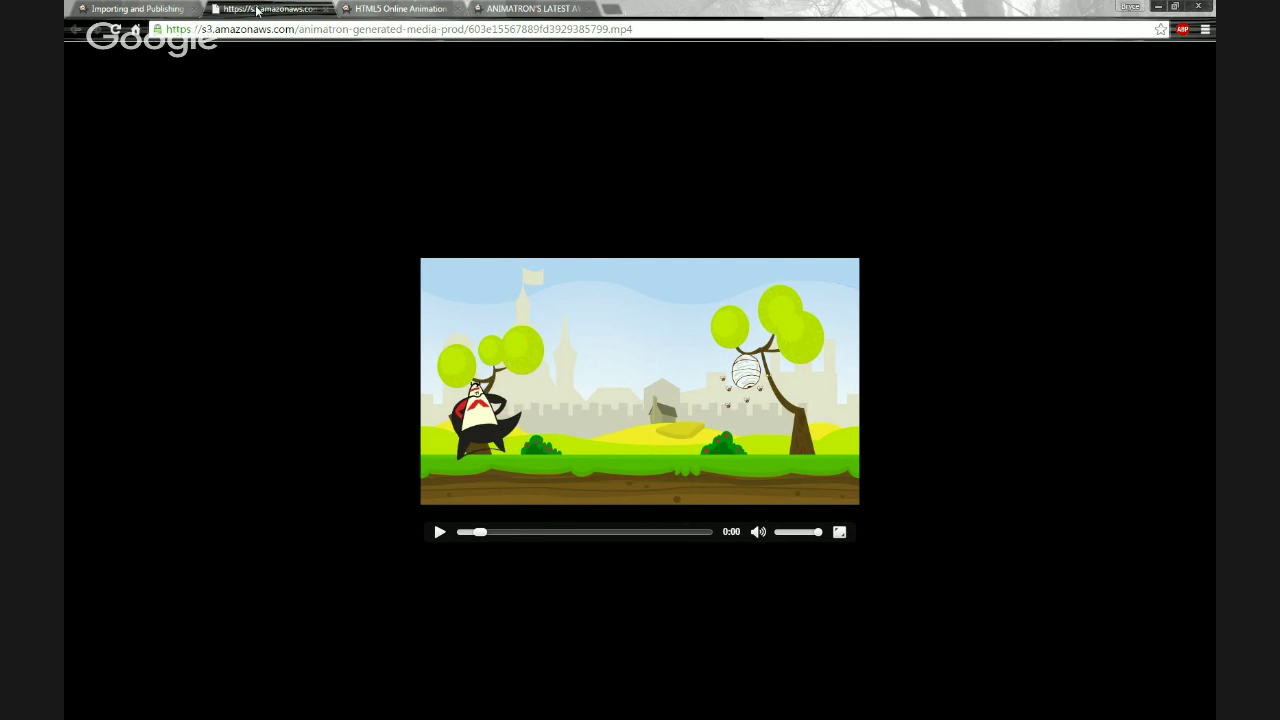
pyautogui.click(325, 9)
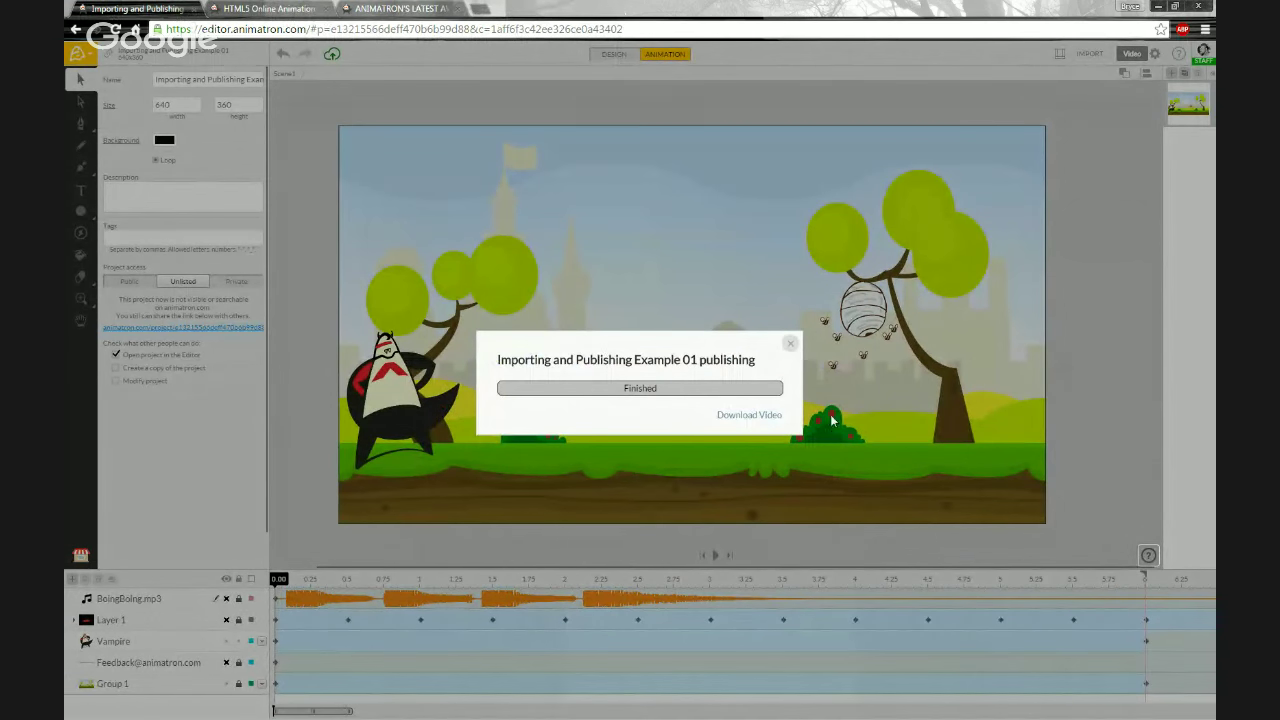
pyautogui.click(792, 344)
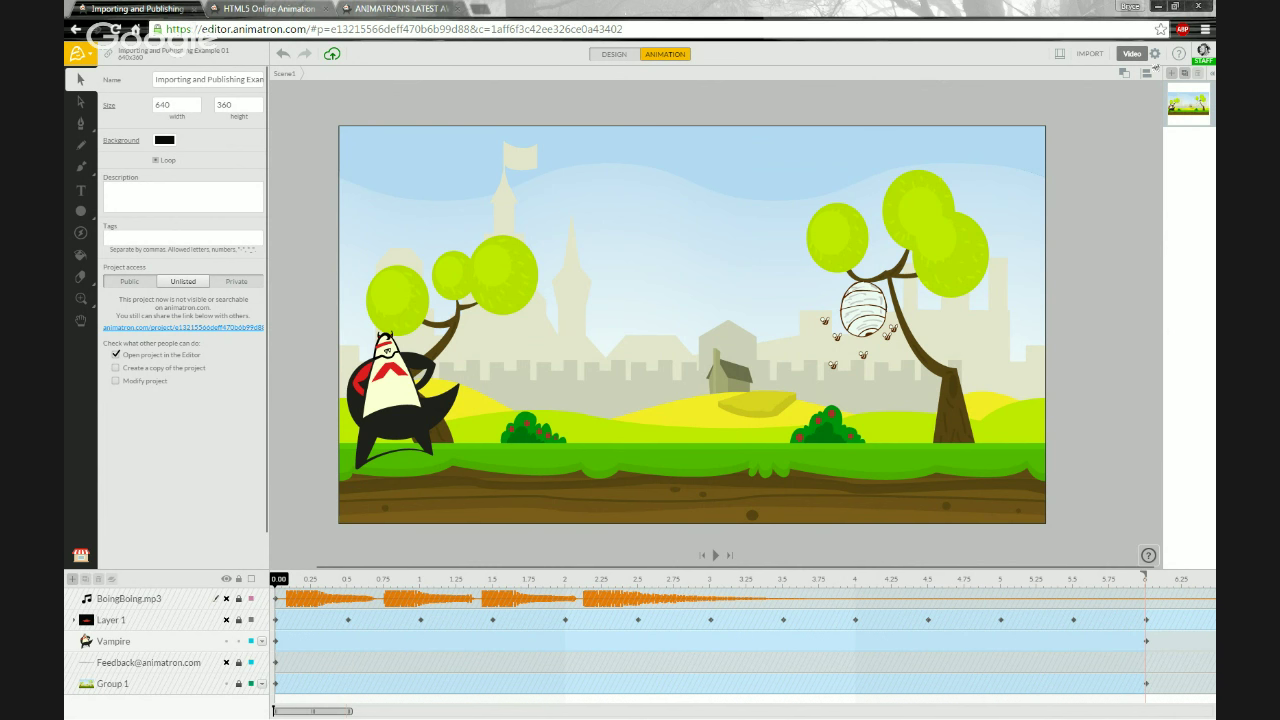
# Check the resolution options offered for video output, leaving the current choice in place.
pyautogui.click(1156, 58)
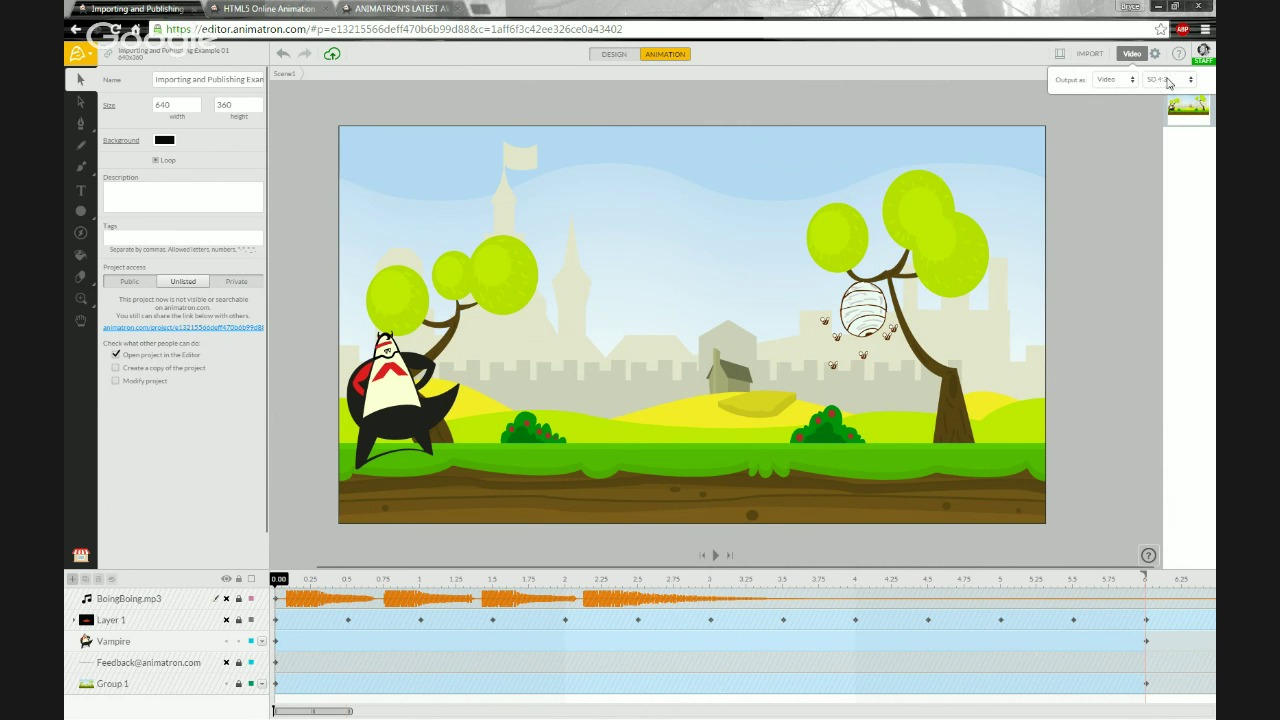
pyautogui.click(1167, 79)
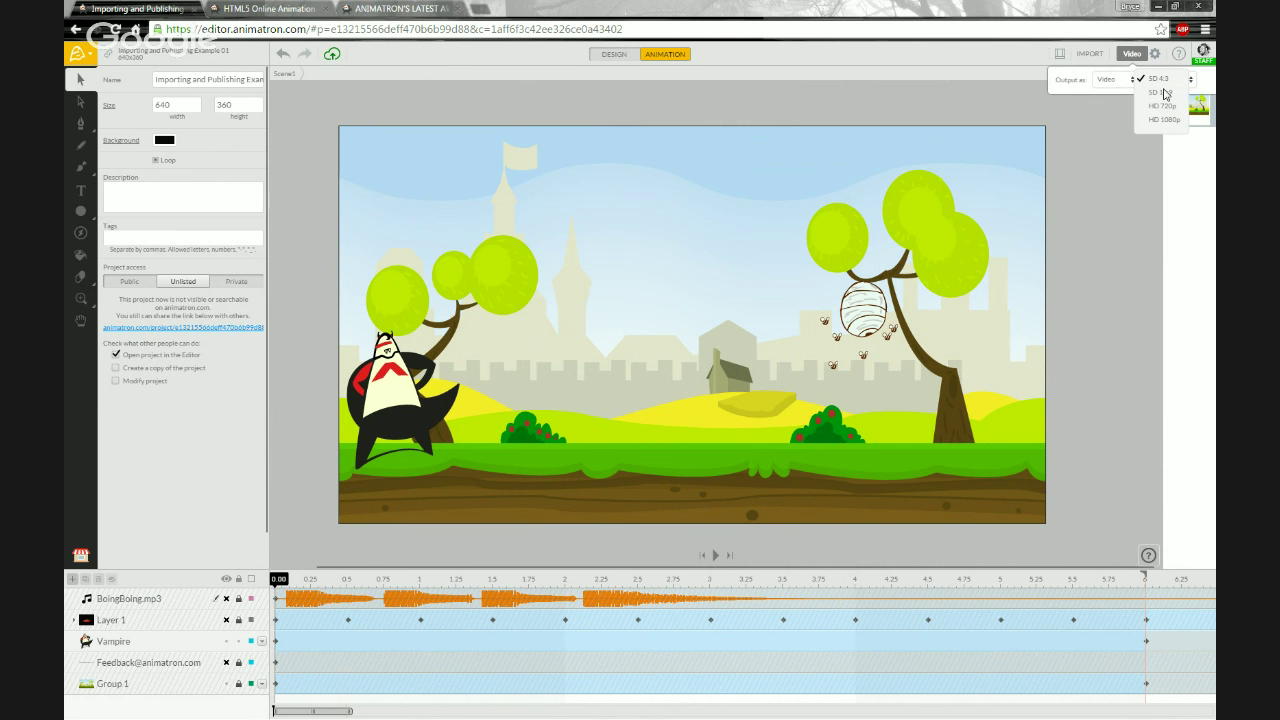
pyautogui.click(1155, 58)
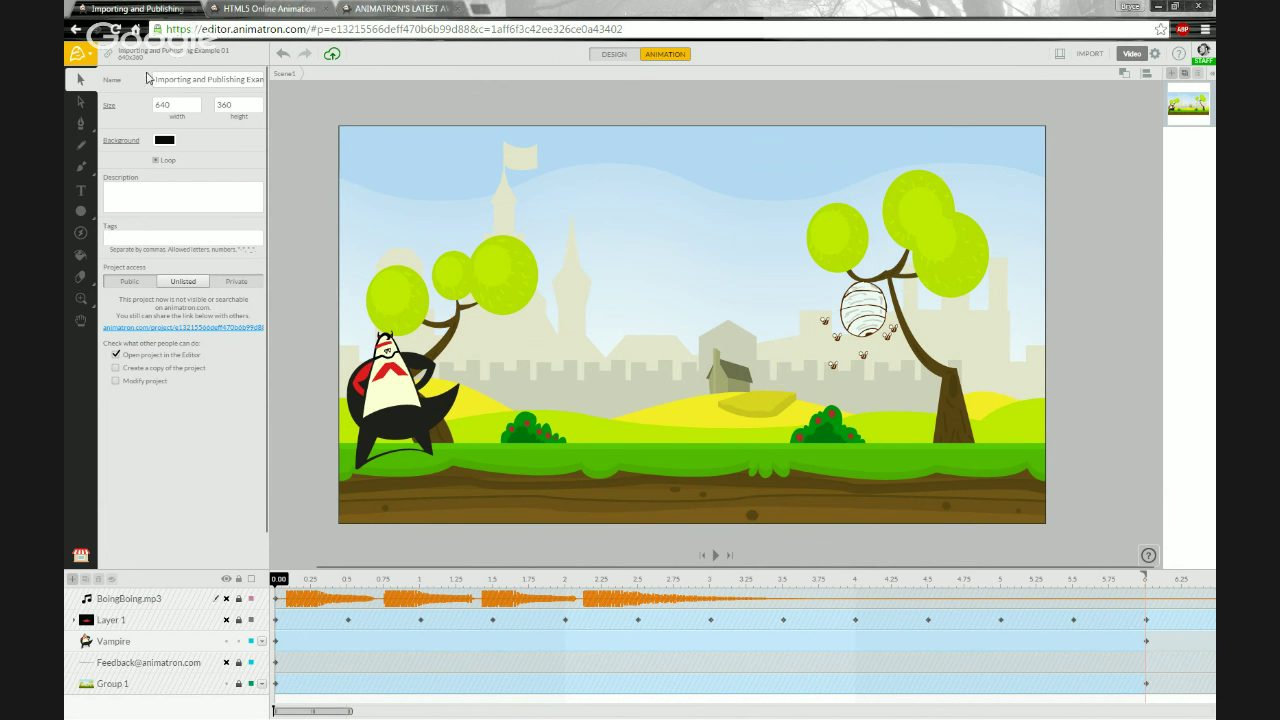
# Duplicate the project and rename the copy Importing and Publishing Example 02.
pyautogui.click(87, 59)
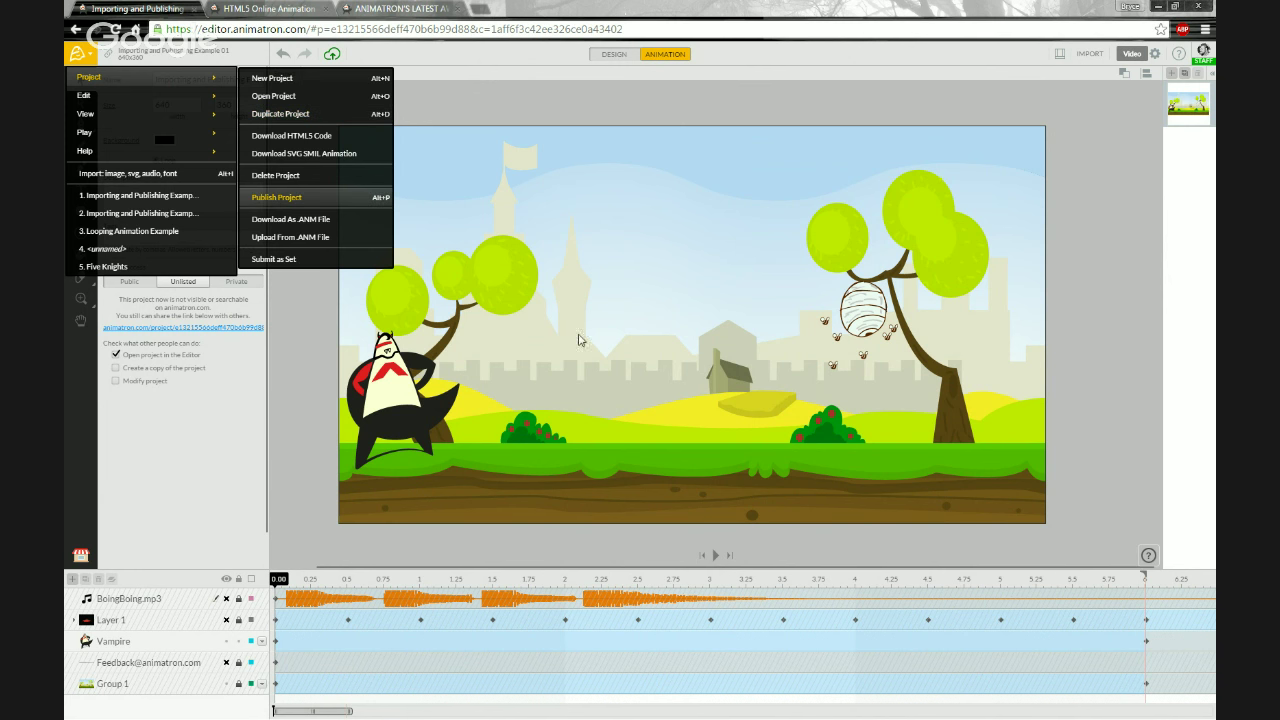
pyautogui.click(302, 117)
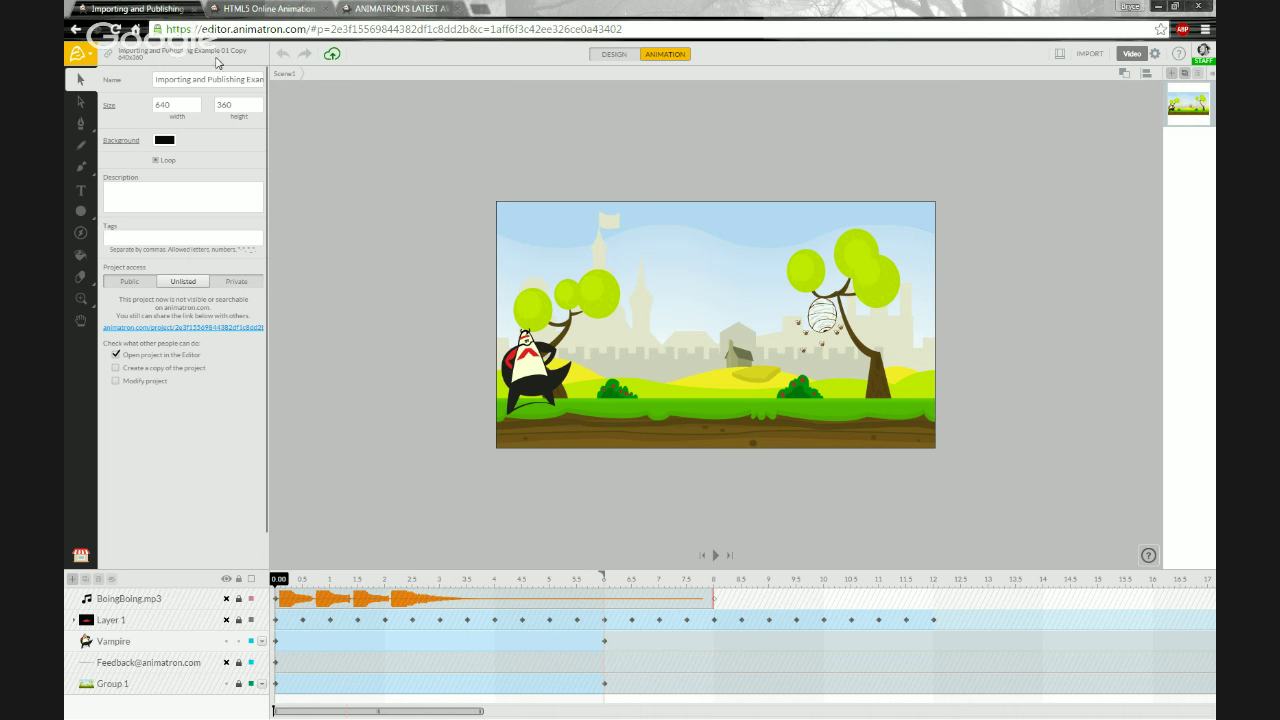
pyautogui.click(254, 80)
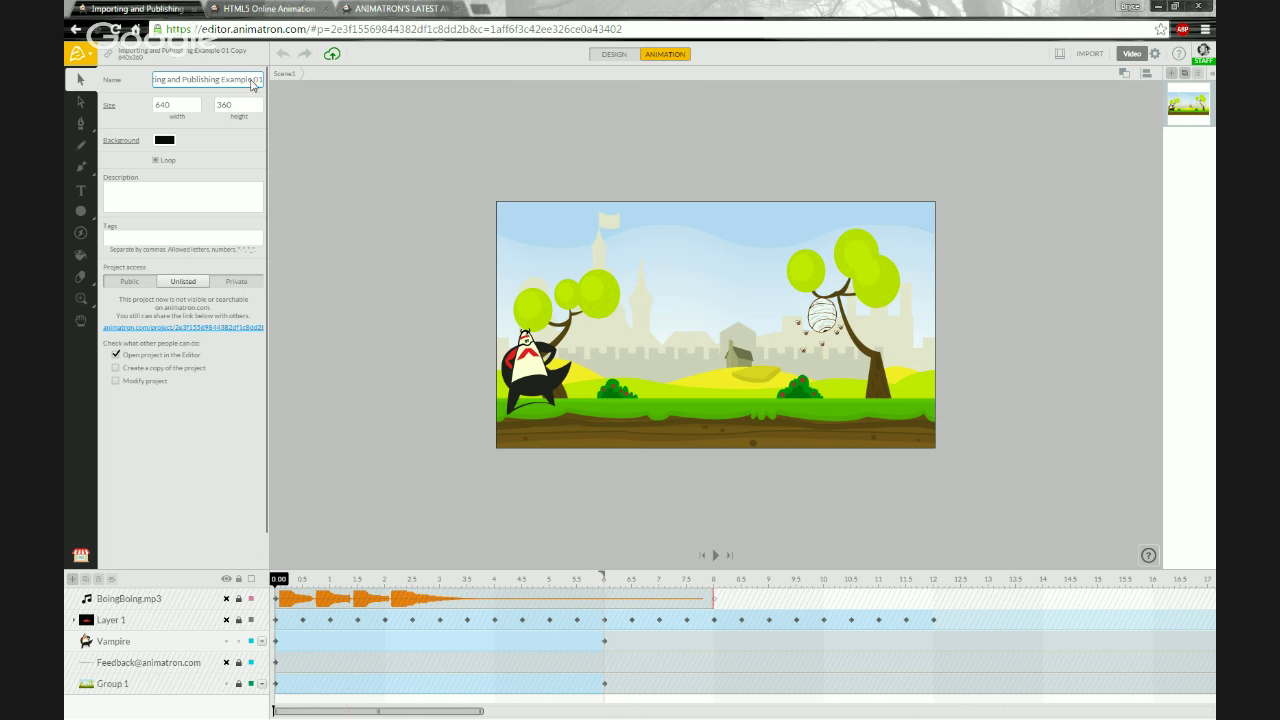
pyautogui.press('End')
pyautogui.press('BackSpace')
pyautogui.press('BackSpace')
pyautogui.press('BackSpace')
pyautogui.press('BackSpace')
pyautogui.press('BackSpace')
pyautogui.write('2')
pyautogui.press('Return')
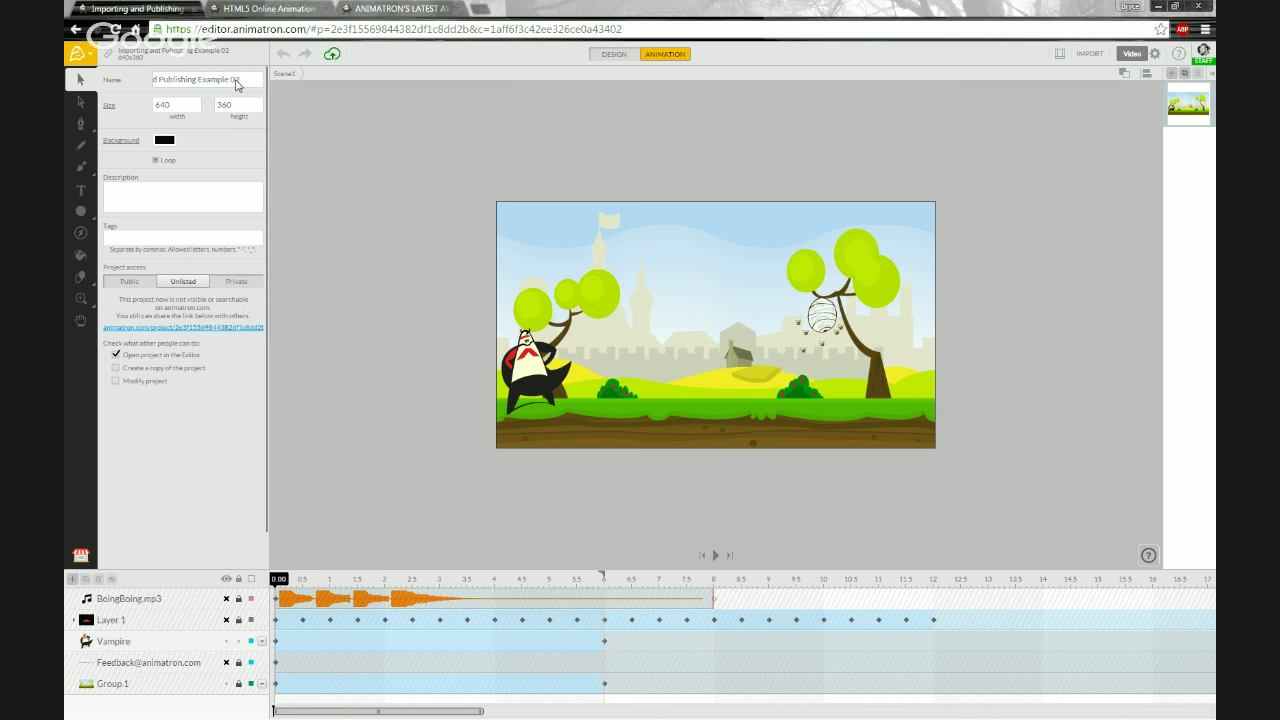
# View the list of saved projects and close it without opening another project.
pyautogui.click(88, 64)
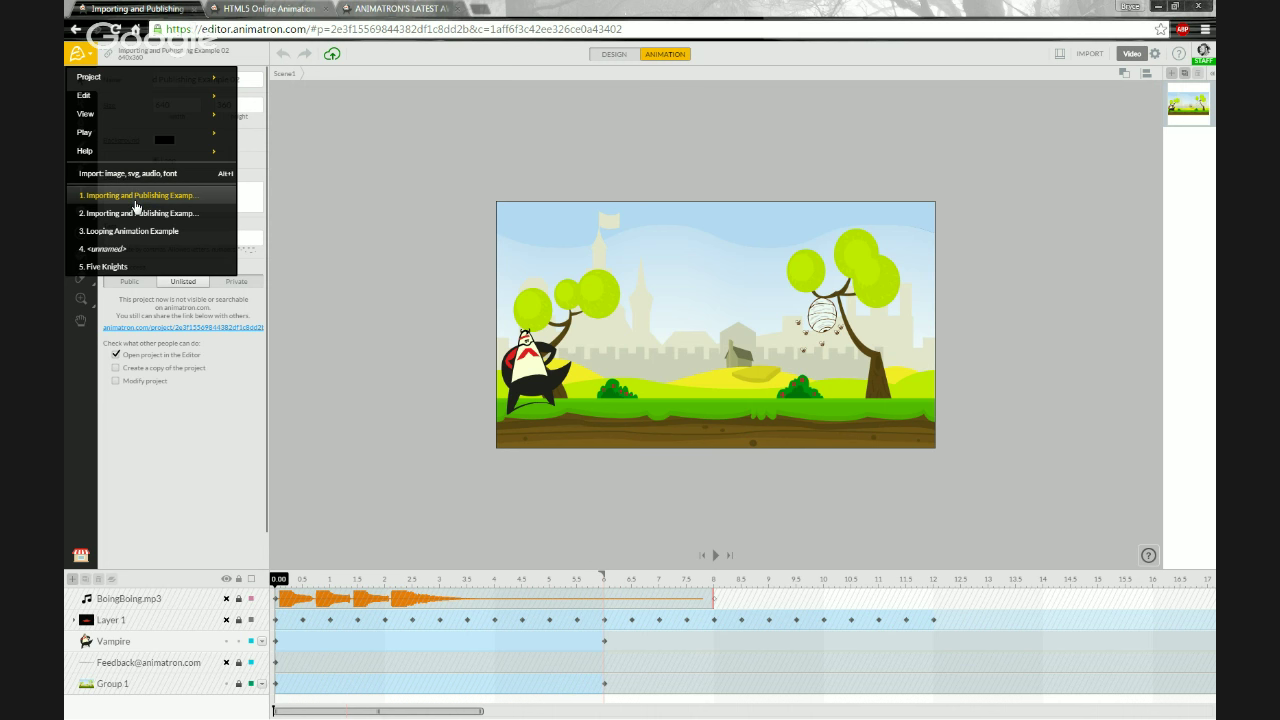
pyautogui.moveTo(140, 77)
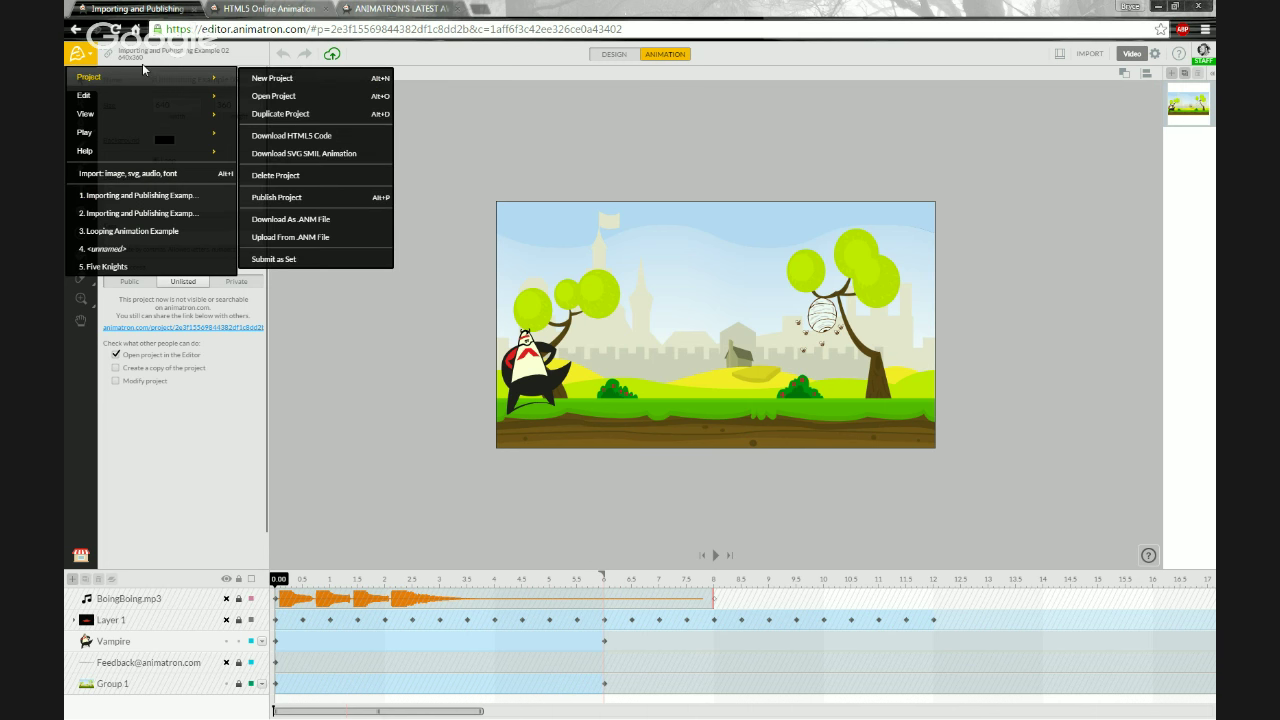
pyautogui.click(293, 99)
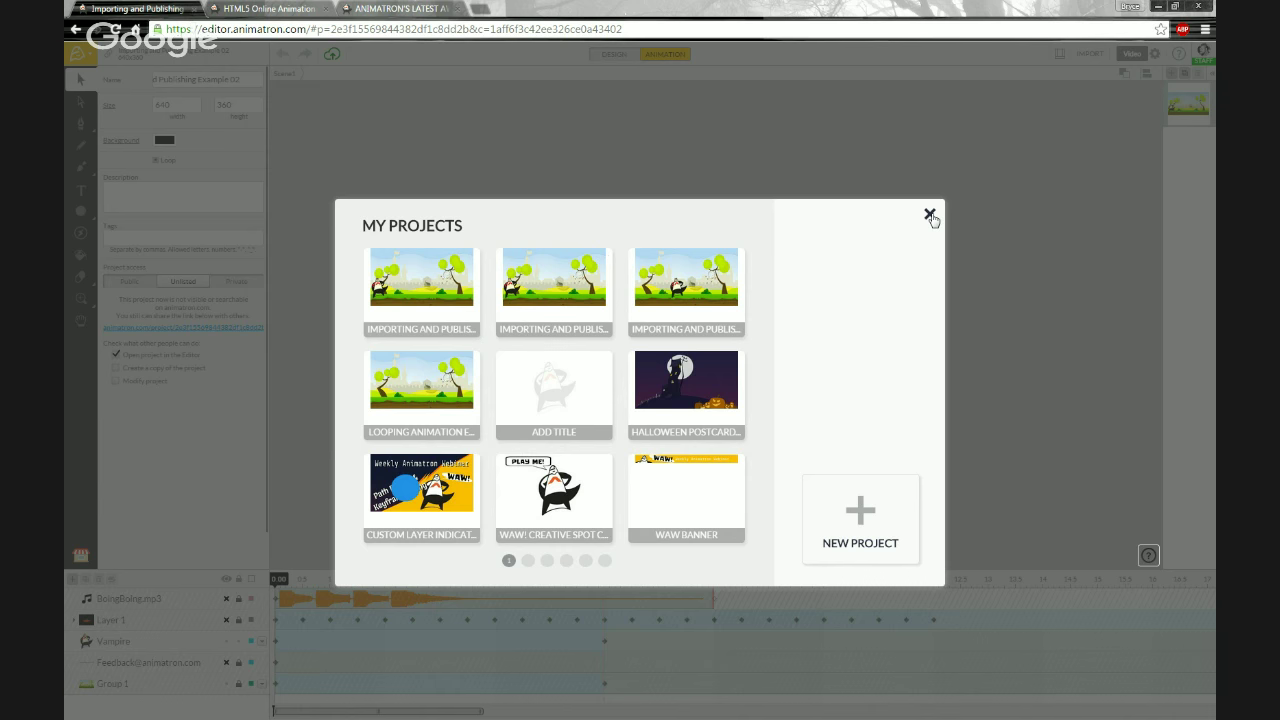
pyautogui.click(930, 216)
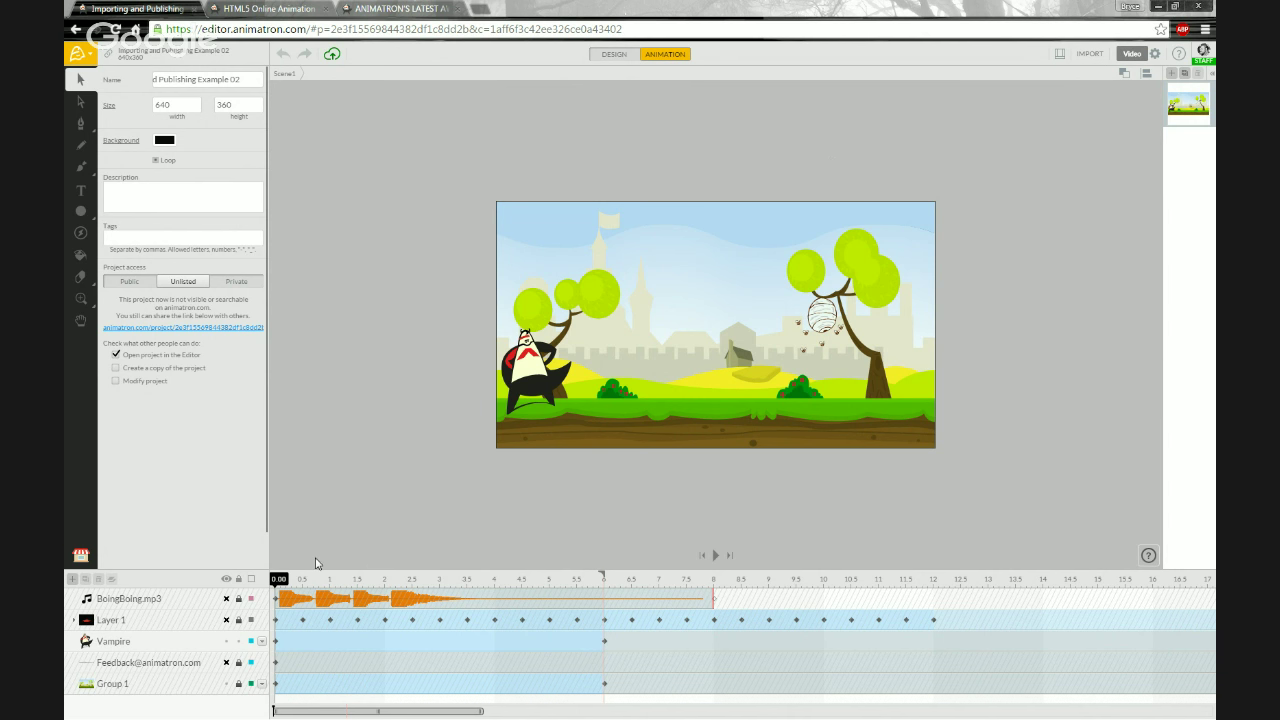
# Scrub through the vampire's animation and set the playhead at 2.40 seconds.
pyautogui.moveTo(288, 580); pyautogui.dragTo(409, 572)
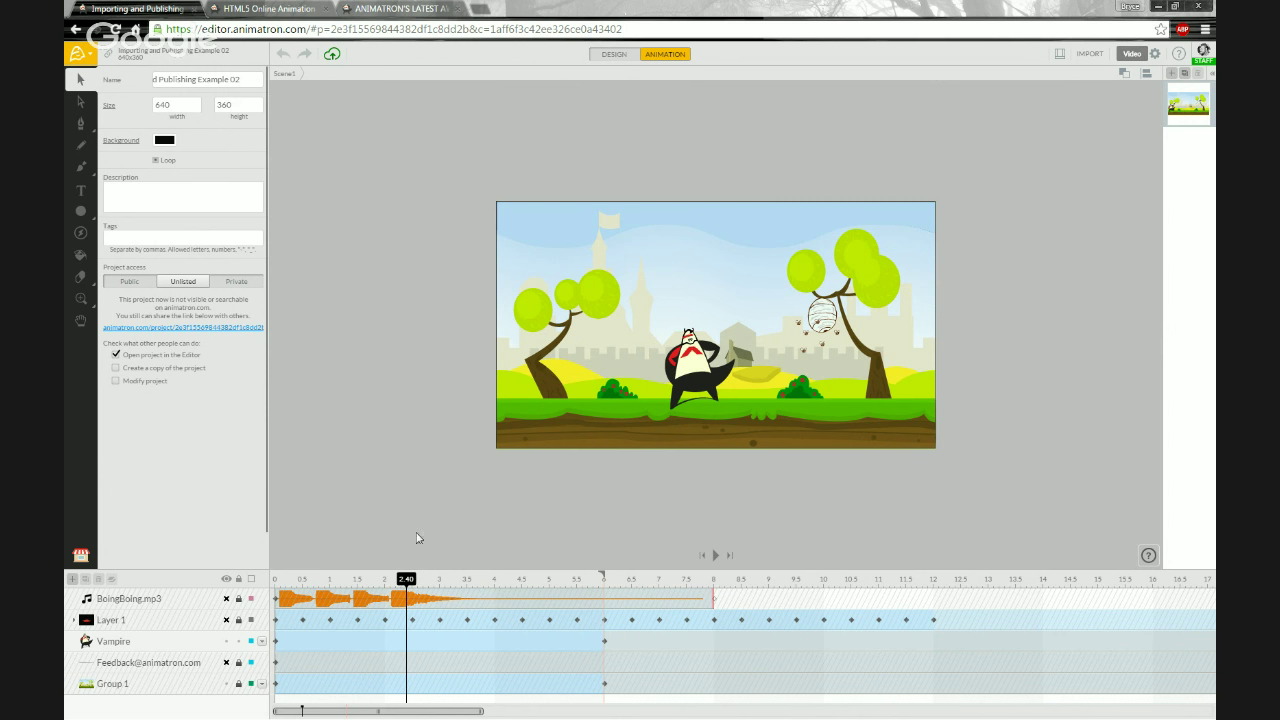
pyautogui.moveTo(406, 582)
pyautogui.mouseDown()
pyautogui.moveTo(417, 581)
pyautogui.moveTo(286, 578)
pyautogui.moveTo(399, 587)
pyautogui.mouseUp()
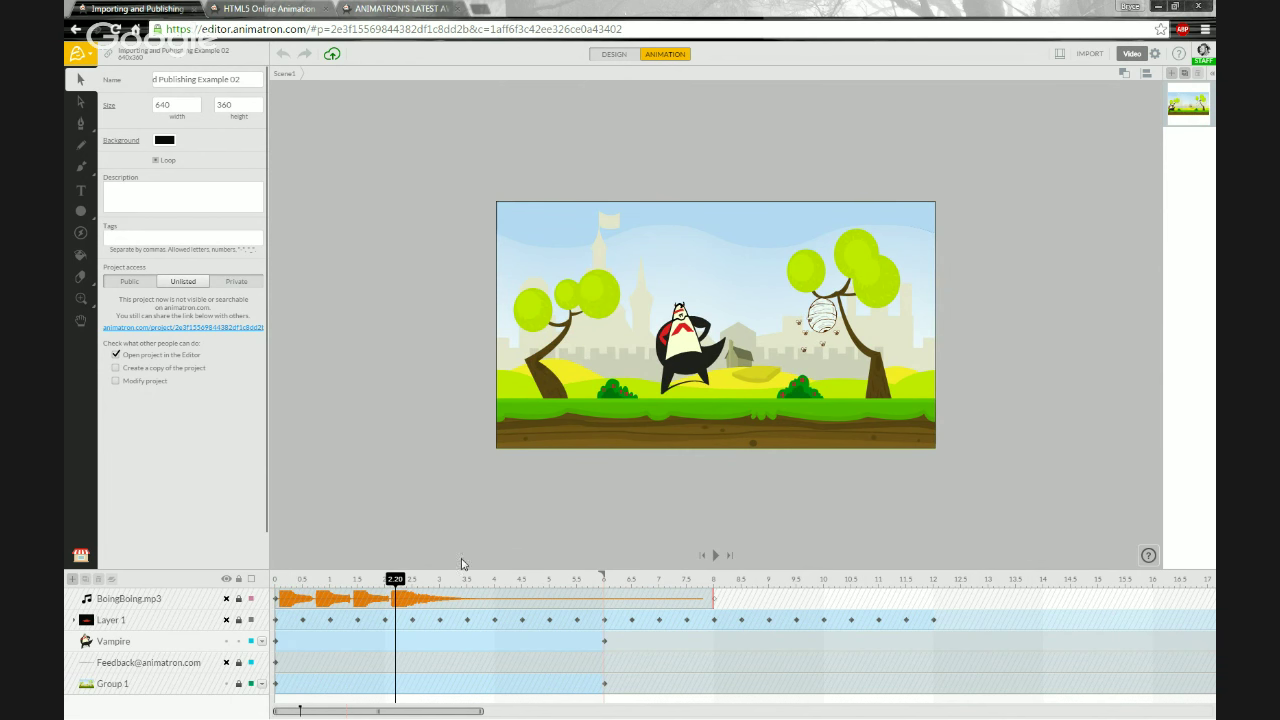
pyautogui.scroll(3, 700, 393)
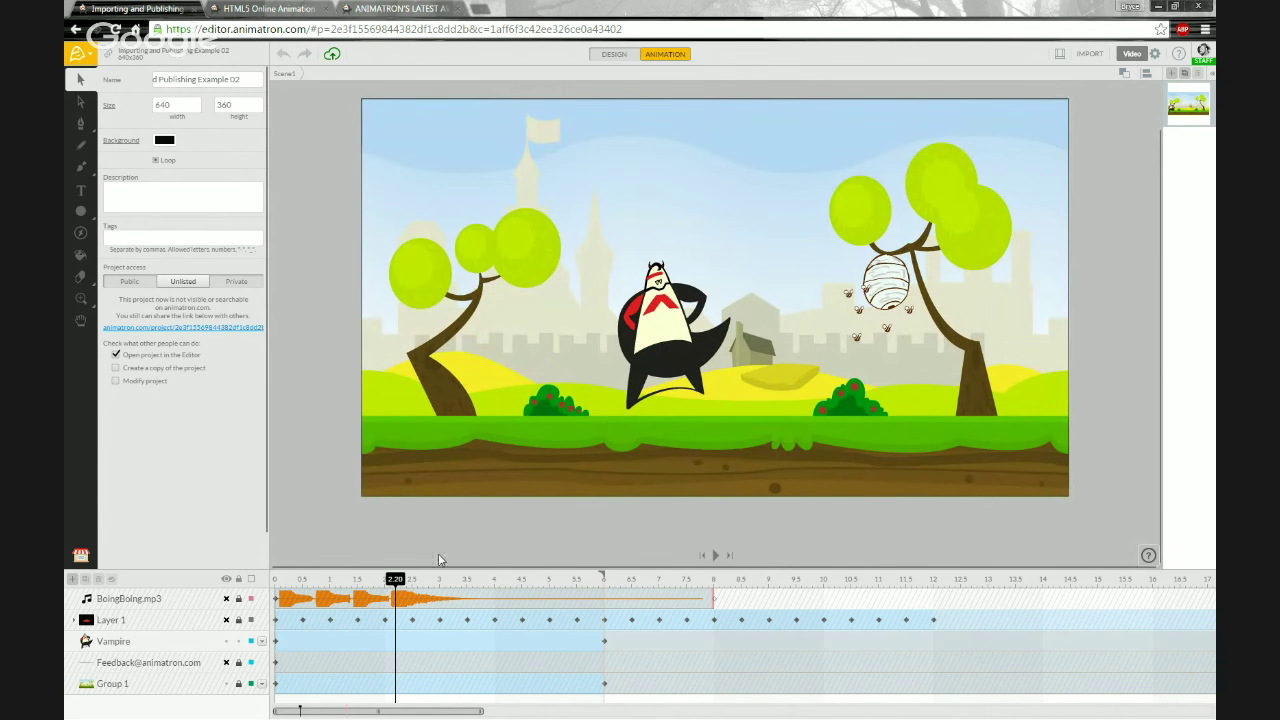
pyautogui.moveTo(399, 581)
pyautogui.mouseDown()
pyautogui.moveTo(337, 582)
pyautogui.moveTo(431, 582)
pyautogui.moveTo(385, 568)
pyautogui.moveTo(386, 582)
pyautogui.moveTo(443, 582)
pyautogui.moveTo(330, 582)
pyautogui.moveTo(560, 582)
pyautogui.moveTo(369, 596)
pyautogui.moveTo(417, 596)
pyautogui.moveTo(406, 592)
pyautogui.mouseUp()
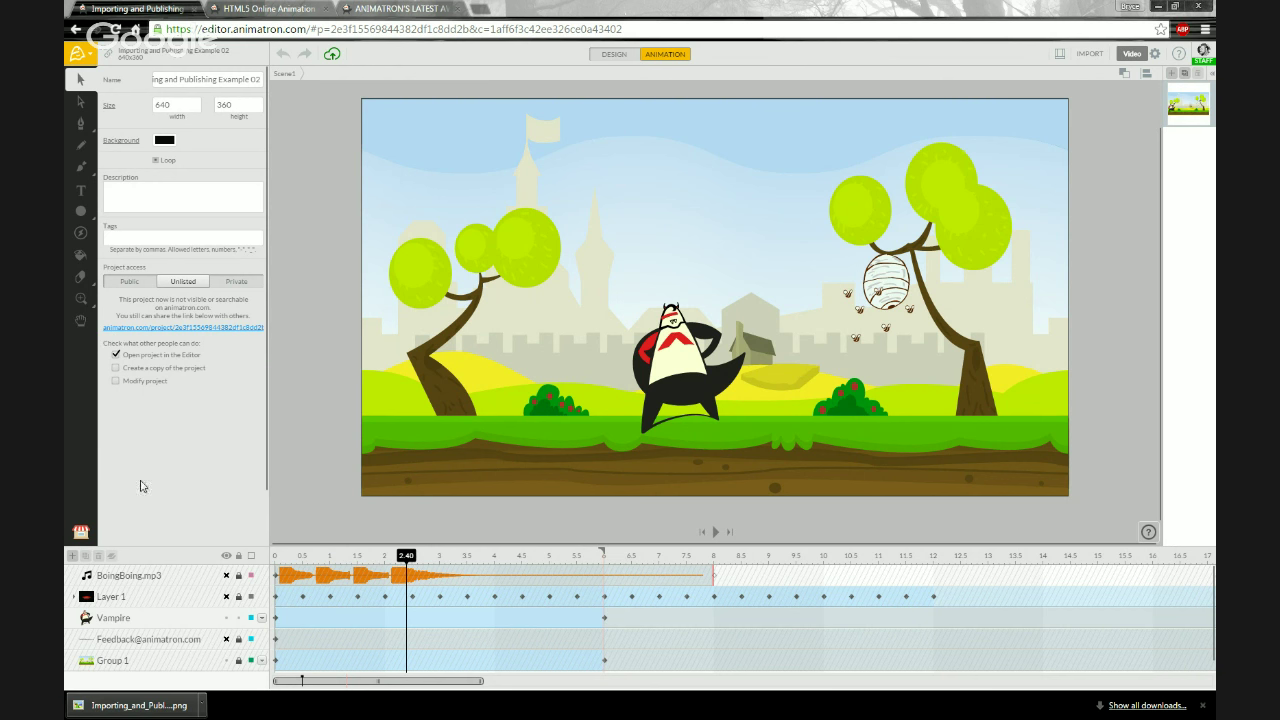
# Show and unlock the Feedback text layer and bring it to the top of the layer stack.
pyautogui.click(226, 639)
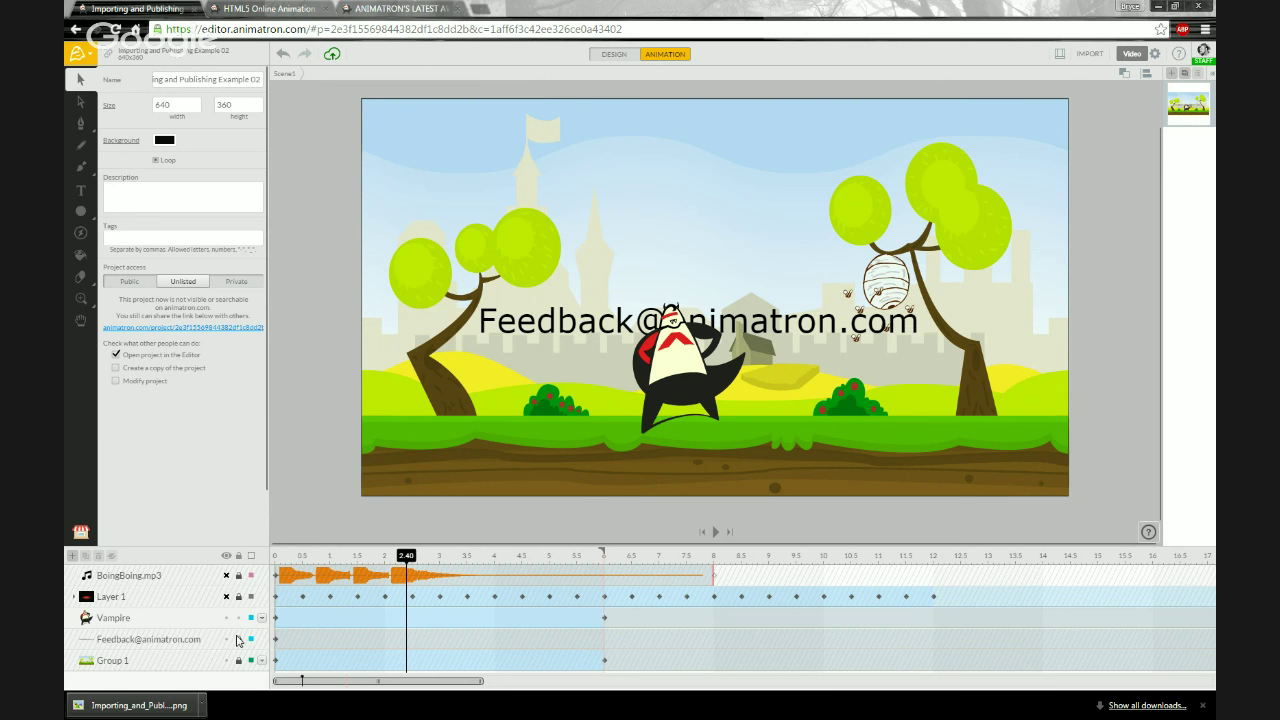
pyautogui.click(240, 646)
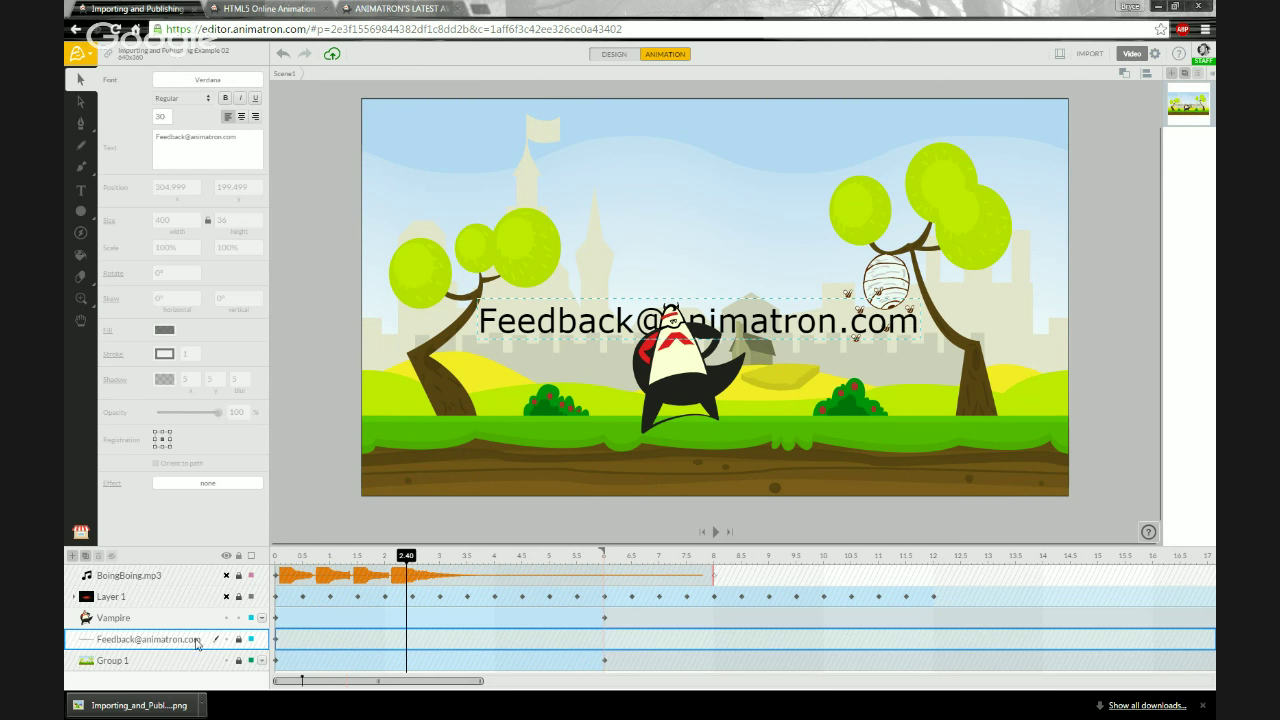
pyautogui.click(238, 639)
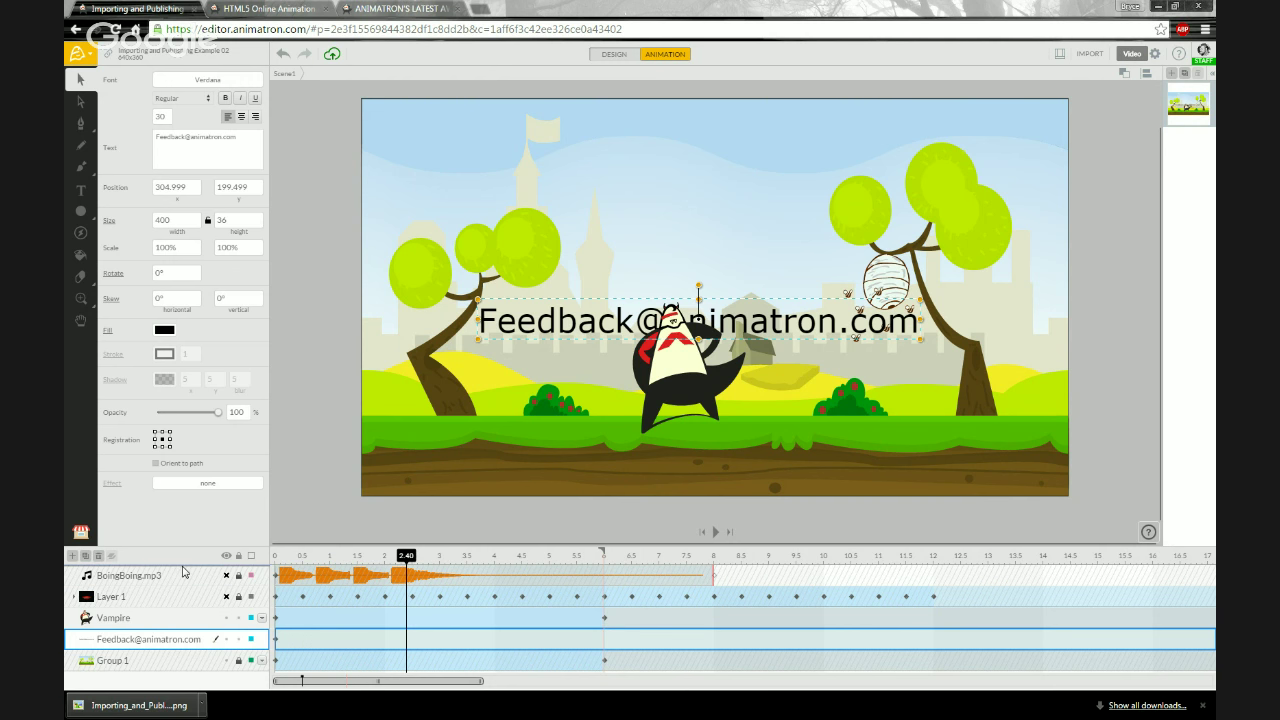
pyautogui.hotkey('ctrl', 'shift', 'Up')
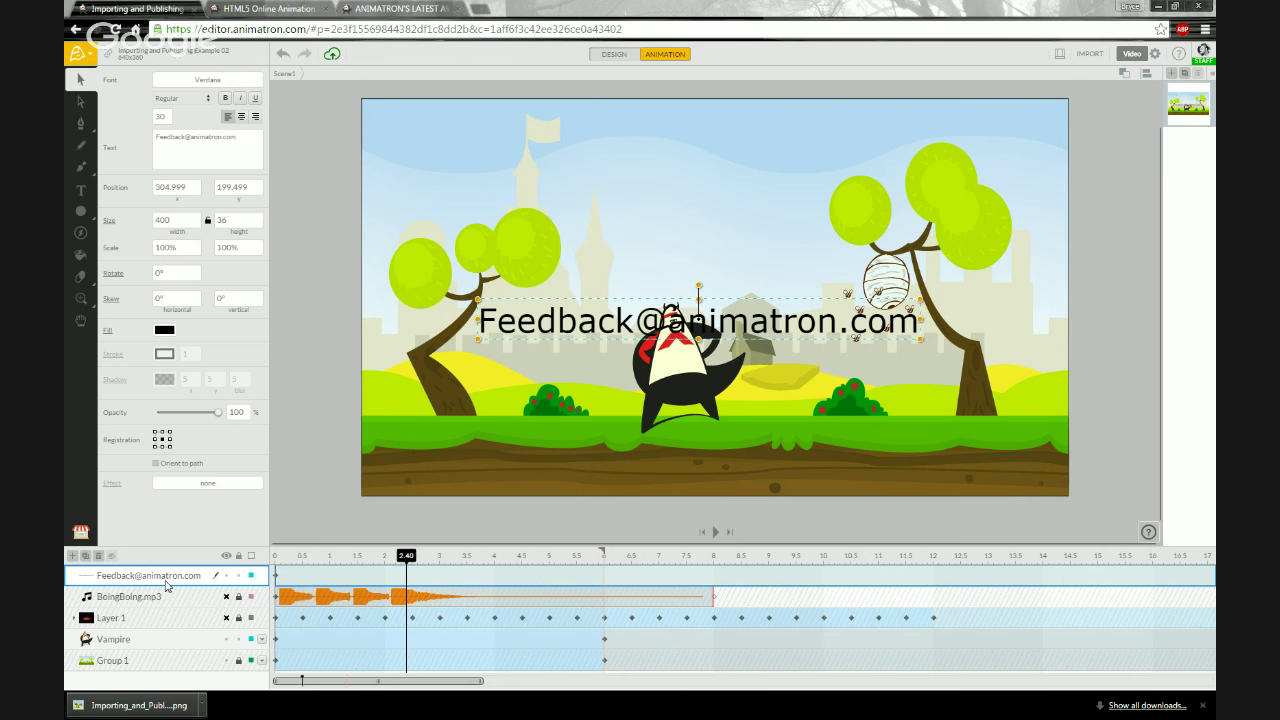
# Move the Feedback text up into the sky at X 231.5, Y 48 and return the playhead to 0.
pyautogui.moveTo(566, 330); pyautogui.dragTo(458, 116)
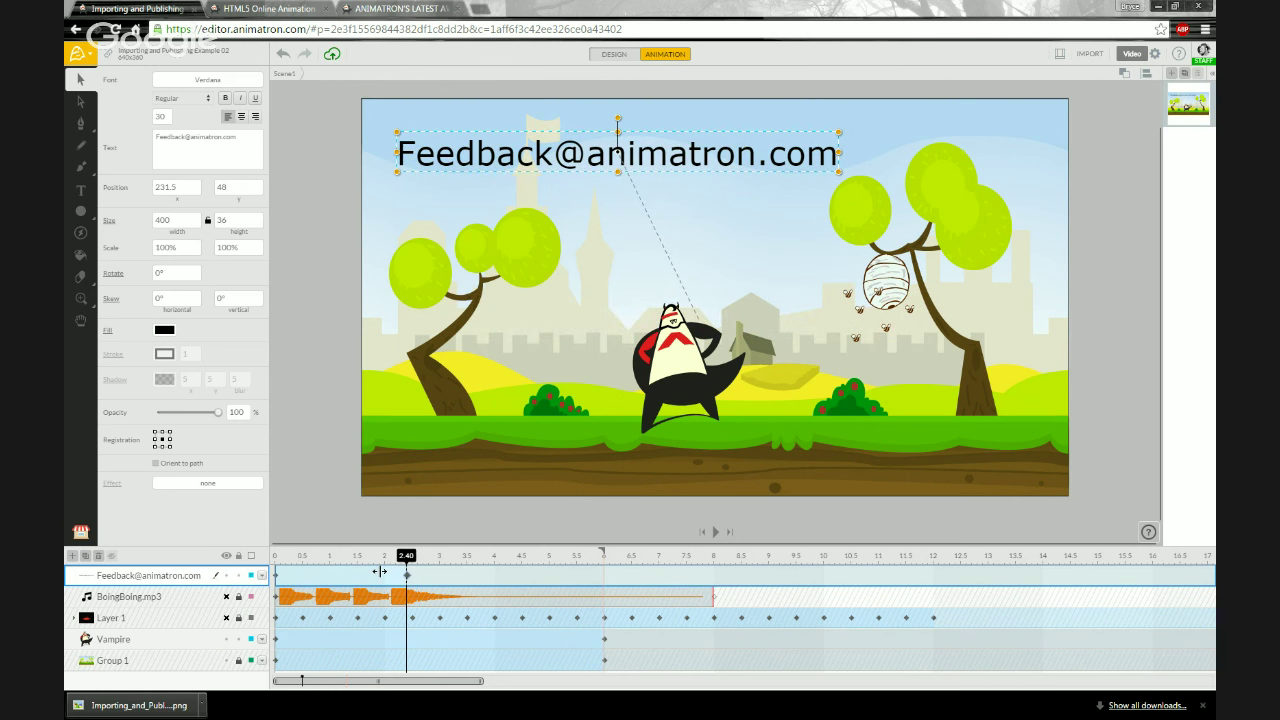
pyautogui.click(277, 556)
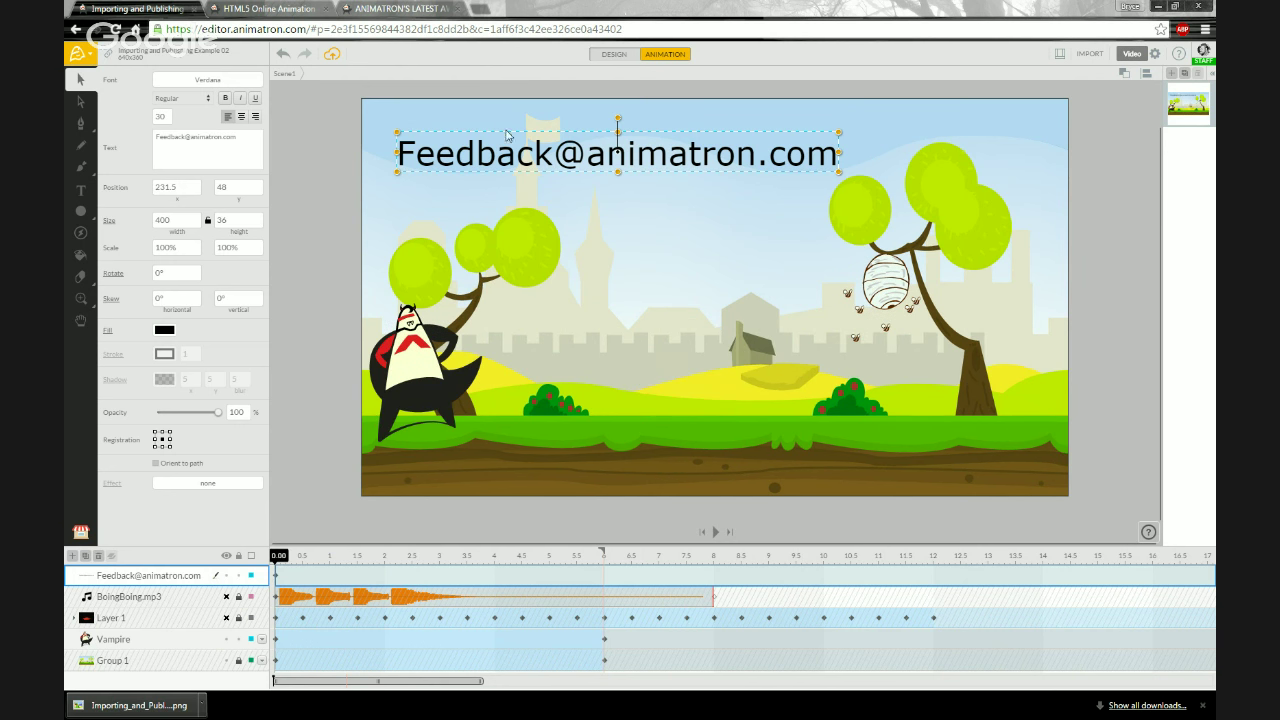